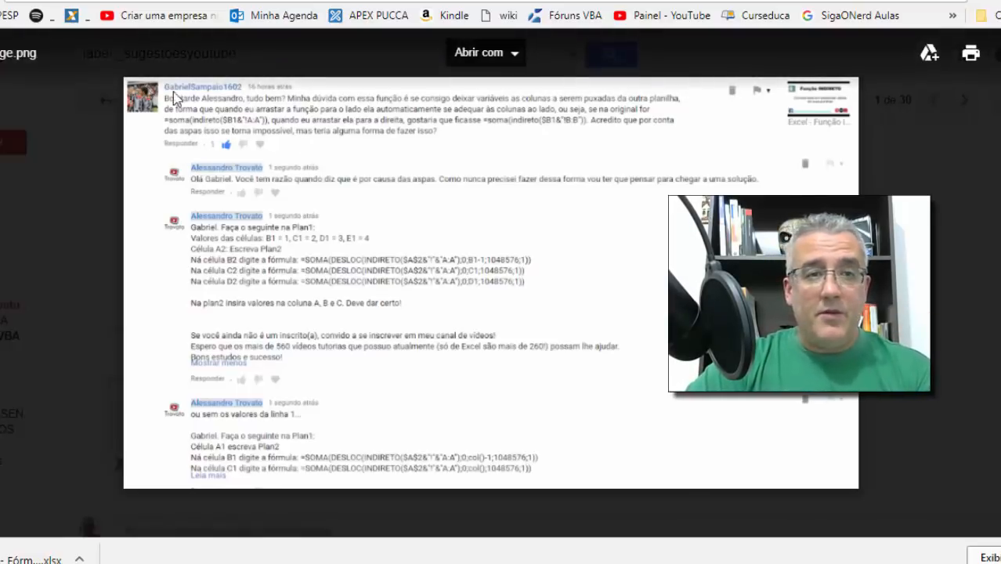
Close the enlarged image of the viewer's question and switch to the Excel workbook SUGESTÃO - Fórmula Desloc.xlsx.
key("Escape")
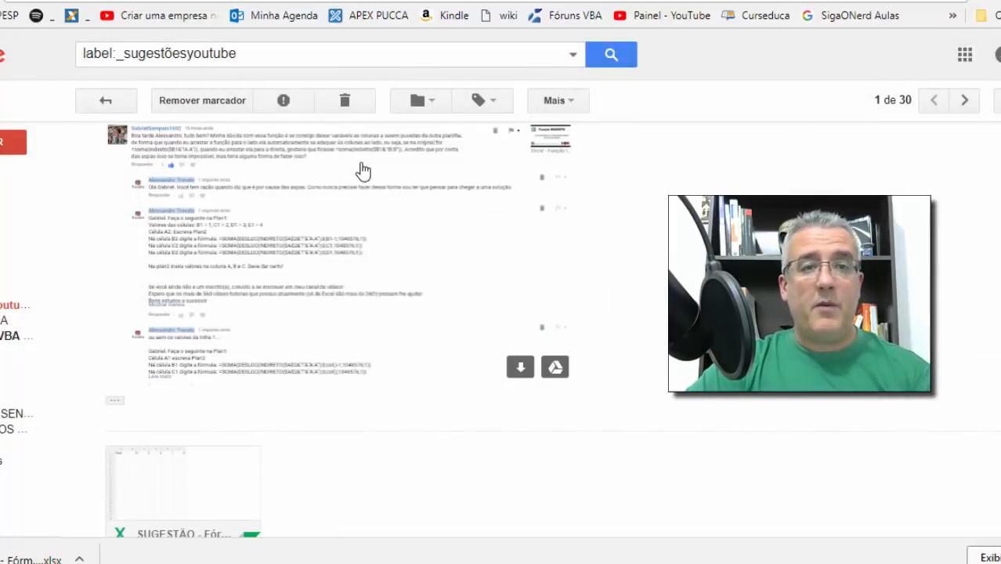
scroll(415, 195, "up", 2)
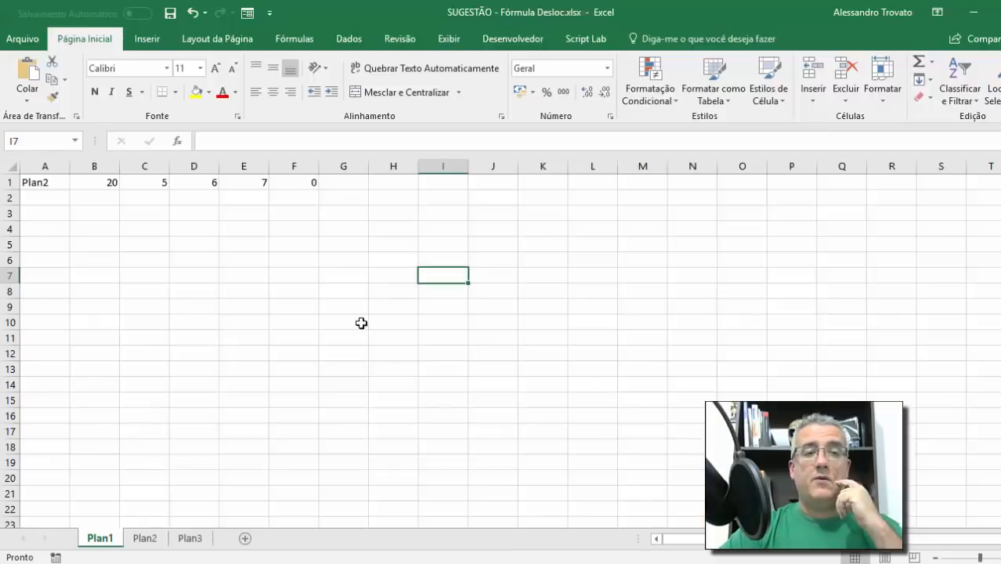
left_click(267, 276)
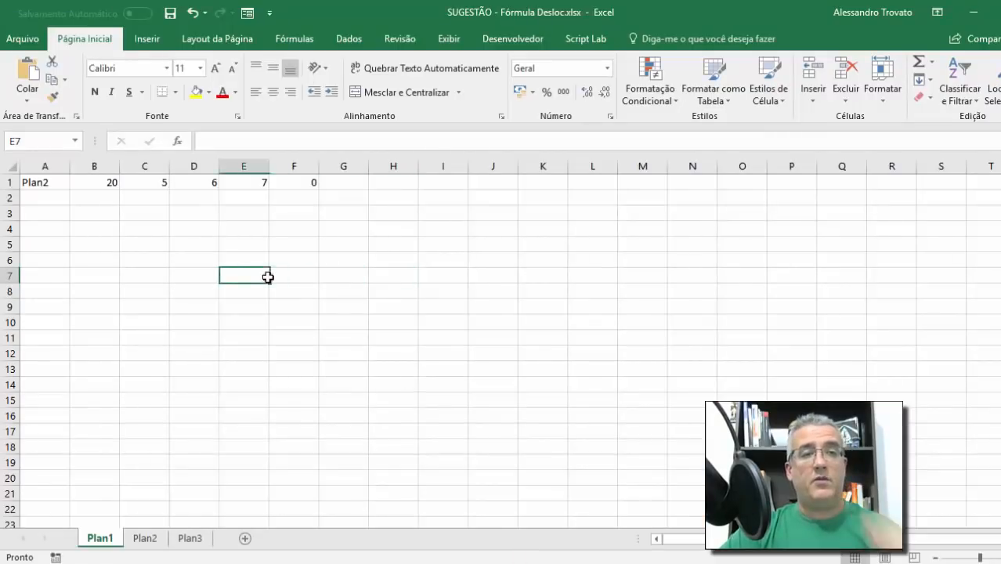
Enter Plan3 in cell A1 of sheet Plan1 so the row's sums refer to that sheet.
left_click(43, 184)
type("Plan3")
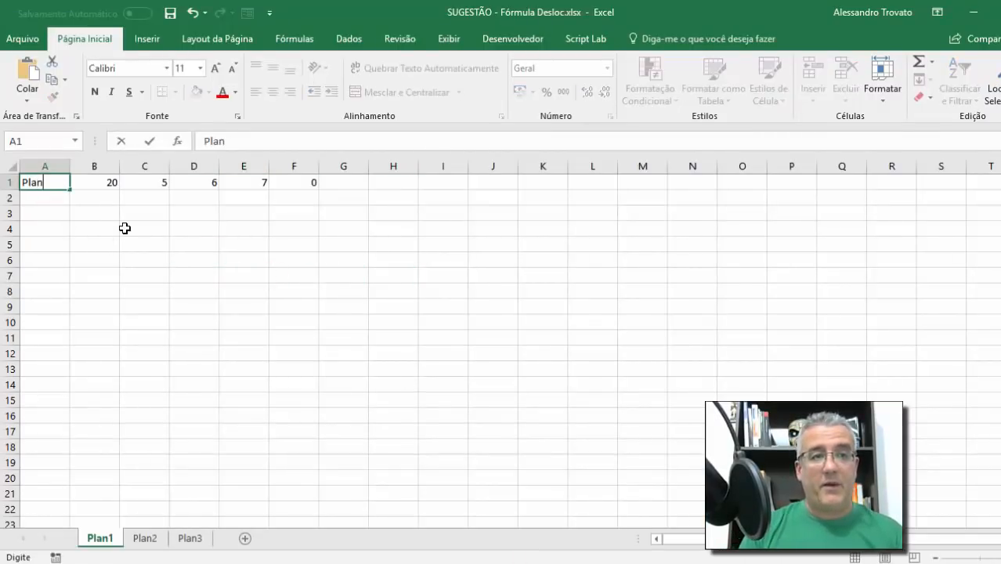
key("Return")
Clear the formulas in cells C1 to F1, keeping only the one in B1.
key("Up")
key("Right")
key("Right")
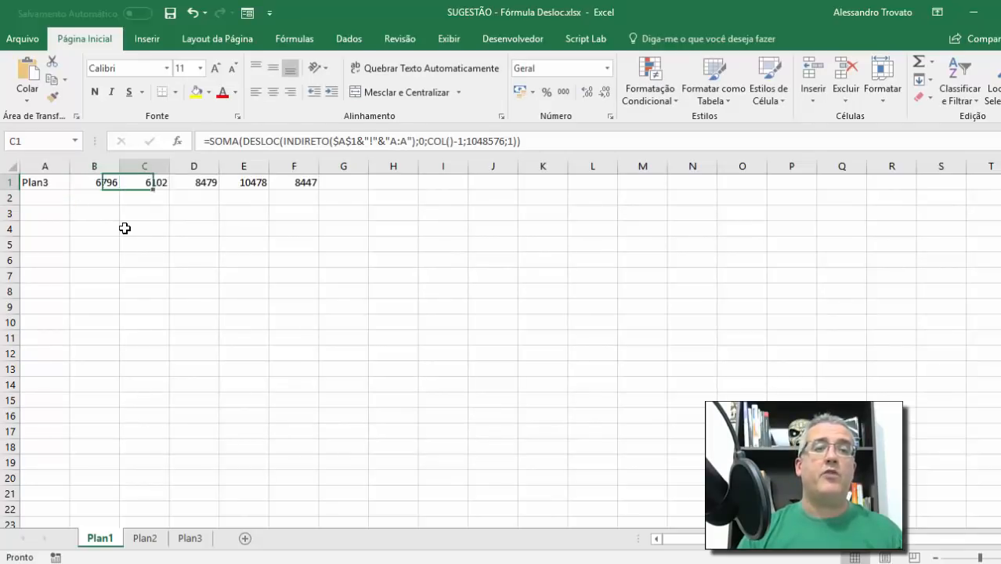
key("ctrl+shift+Right")
key("Delete")
Copy the SOMA/DESLOC formula from B1 into cells C1, D1 and E1.
key("Left")
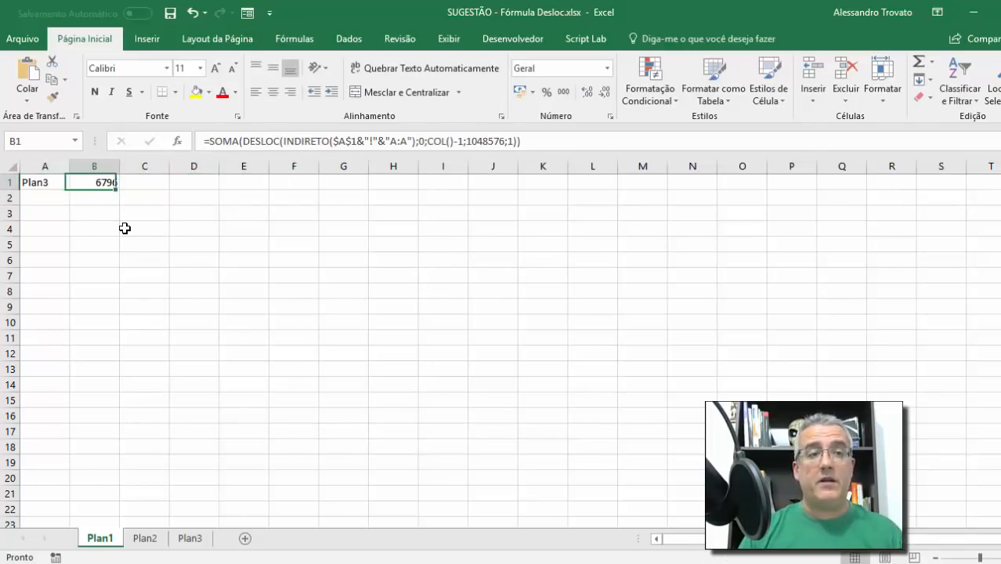
key("ctrl+c")
key("Right")
key("ctrl+v")
key("Right")
key("ctrl+v")
key("Right")
key("ctrl+v")
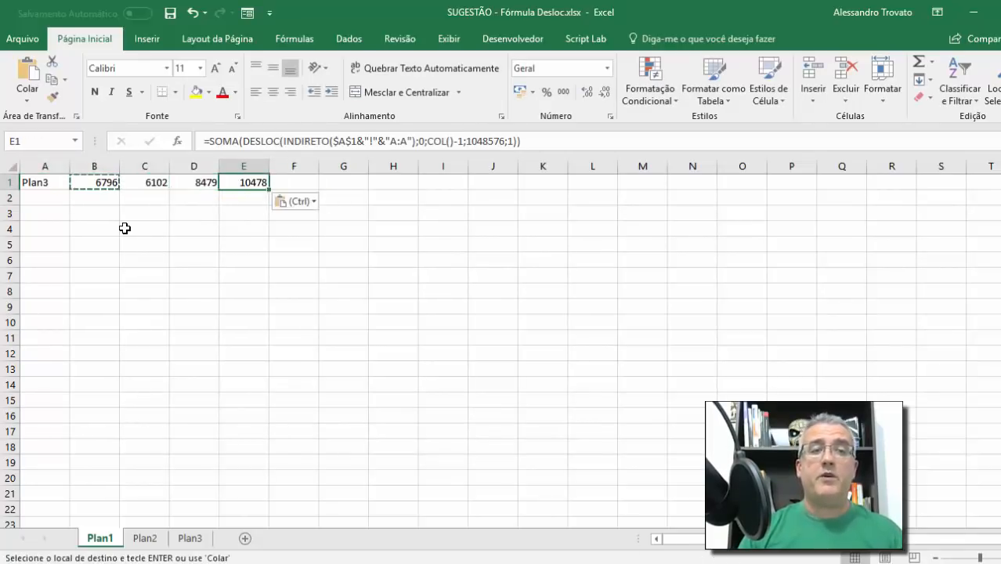
key("Escape")
left_click(127, 255)
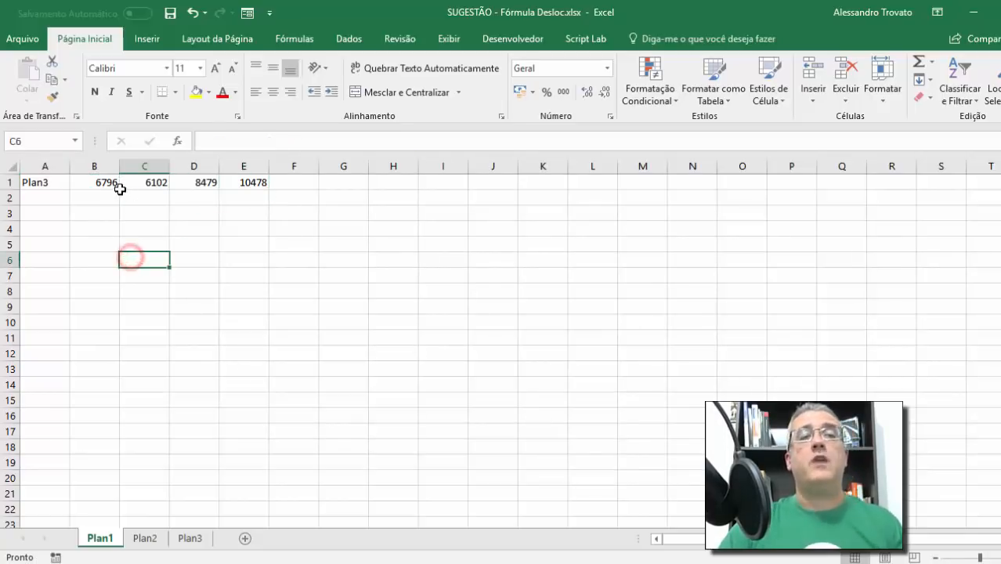
Examine the source values on sheet Plan3 and on sheet Plan2.
left_click(200, 540)
left_click(290, 195)
left_click(213, 243)
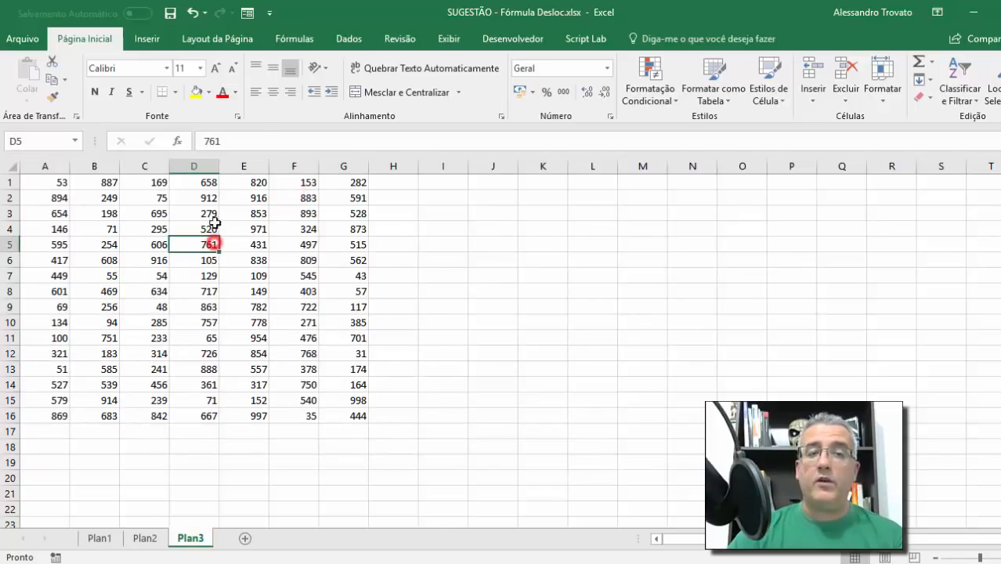
key("ctrl+Page_Up")
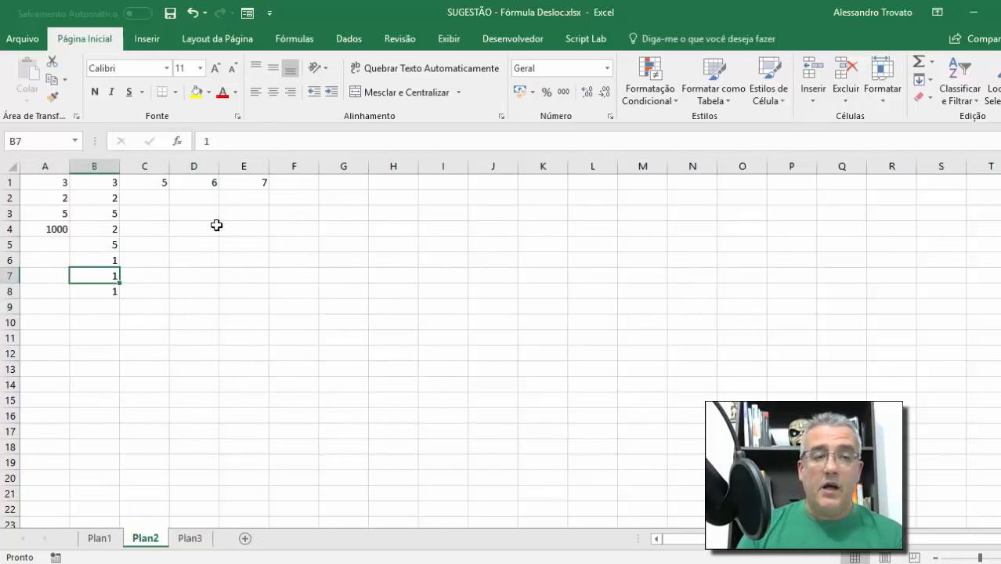
On sheet Plan1, clear all the formulas in cells B1 to E1.
key("ctrl+Page_Up")
key("ctrl+Home")
key("Right")
key("ctrl+shift+Right")
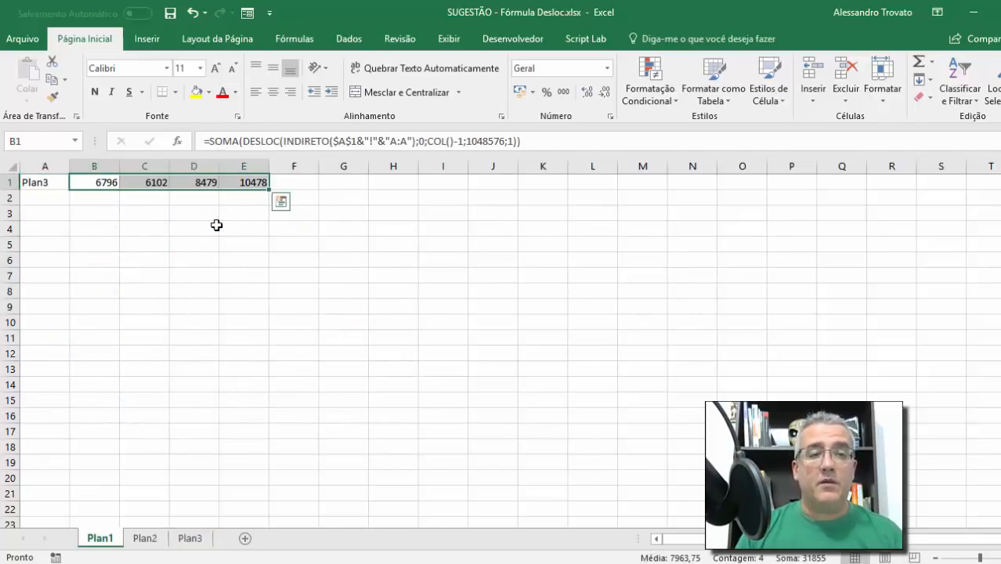
key("Delete")
Enter Plan2 in cell A1 of sheet Plan1 as the referenced sheet name.
key("ctrl+Home")
type("Plan2")
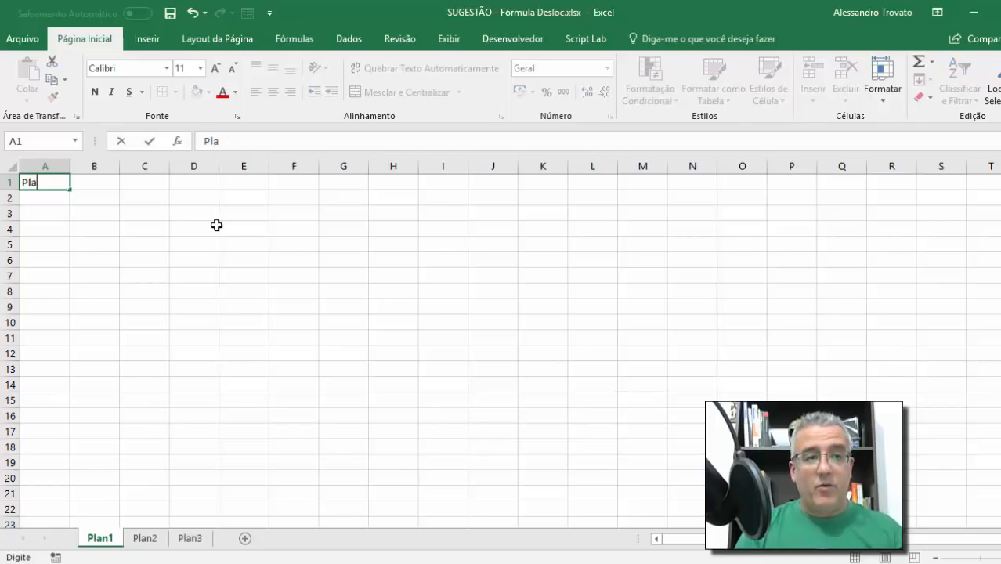
key("Return")
Begin the formula =soma(indireto($A$1 in cell B1, with an absolute reference to the sheet name cell.
key("Right")
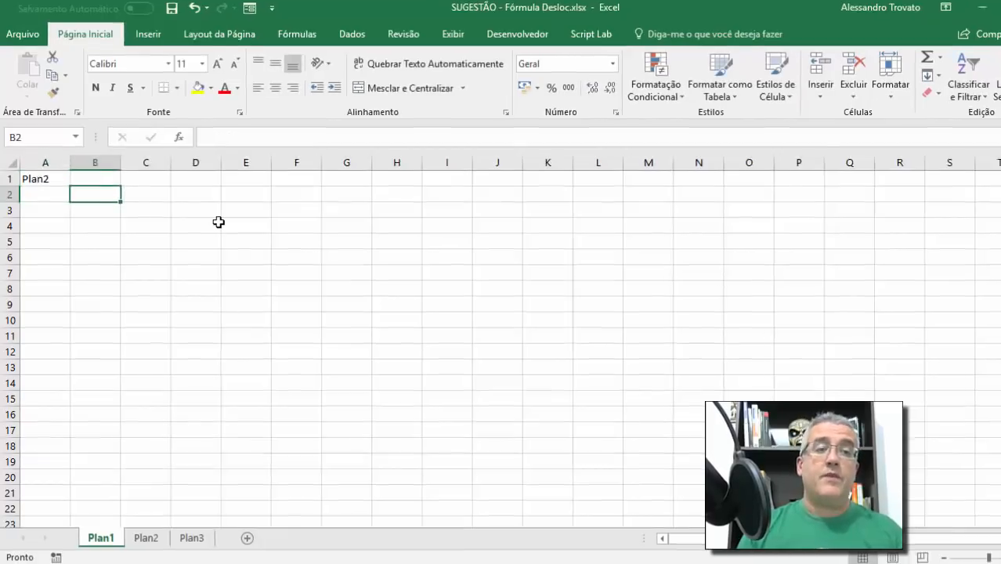
key("Up")
key("Right")
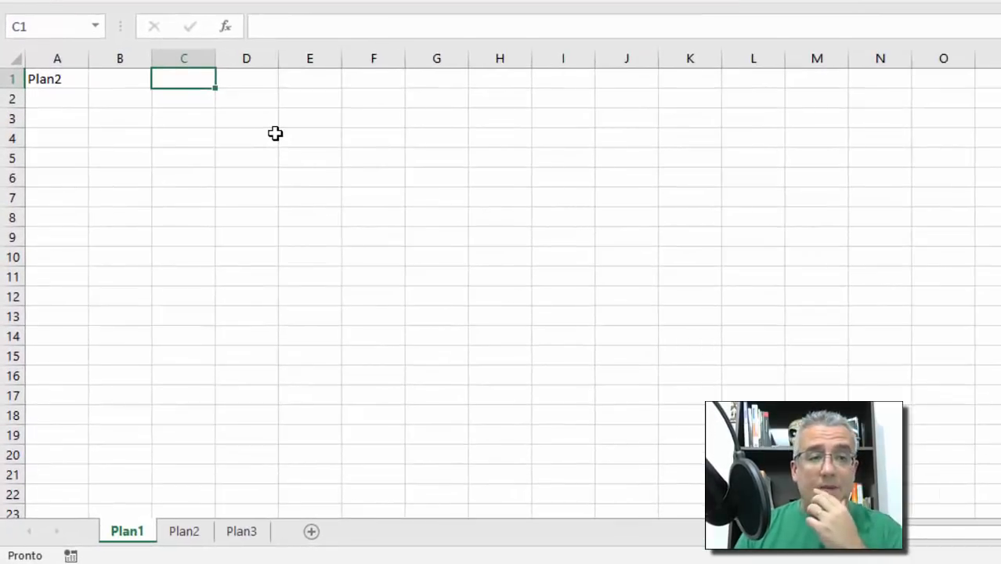
key("Left")
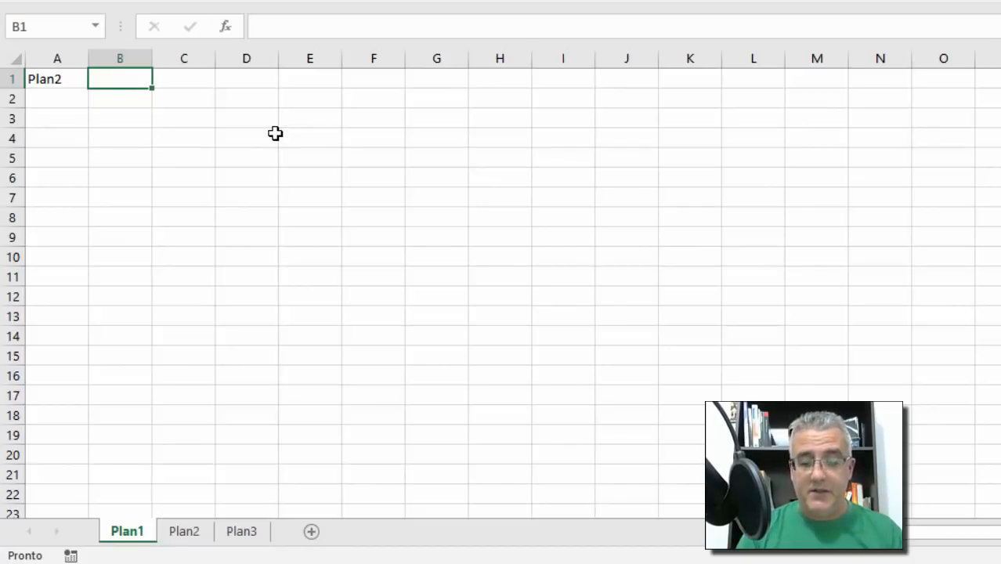
type("=soma(")
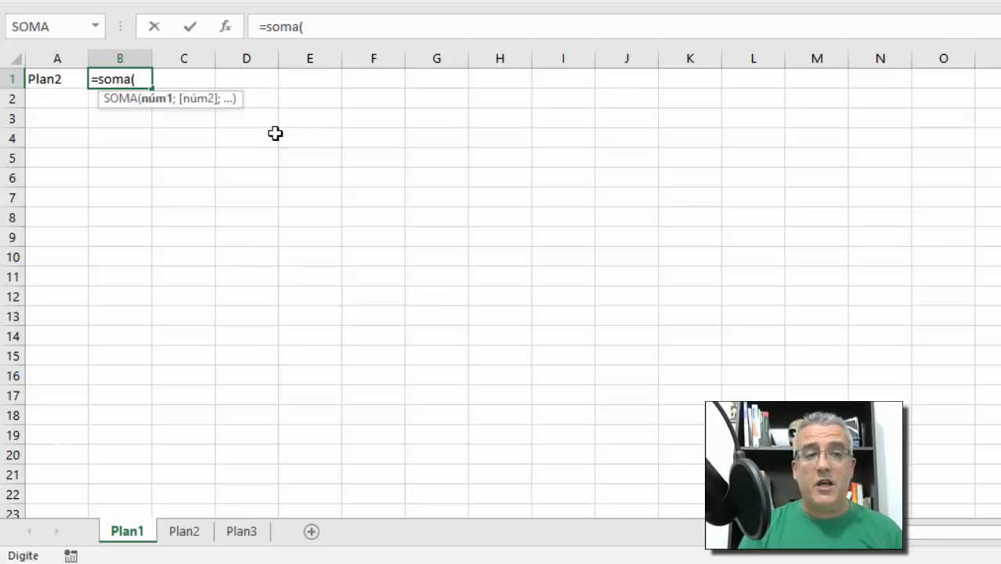
type("indire")
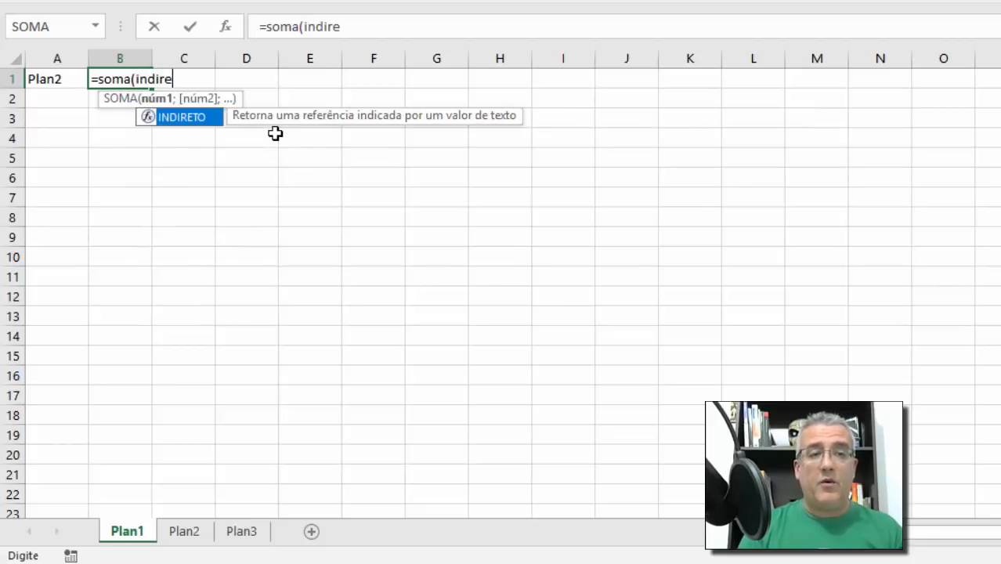
type("to")
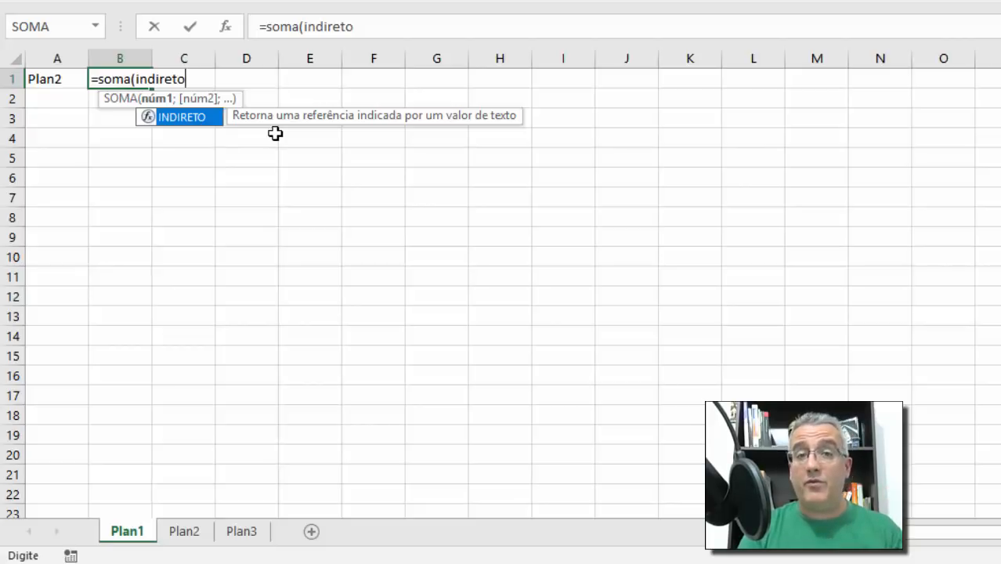
type("(")
key("Left")
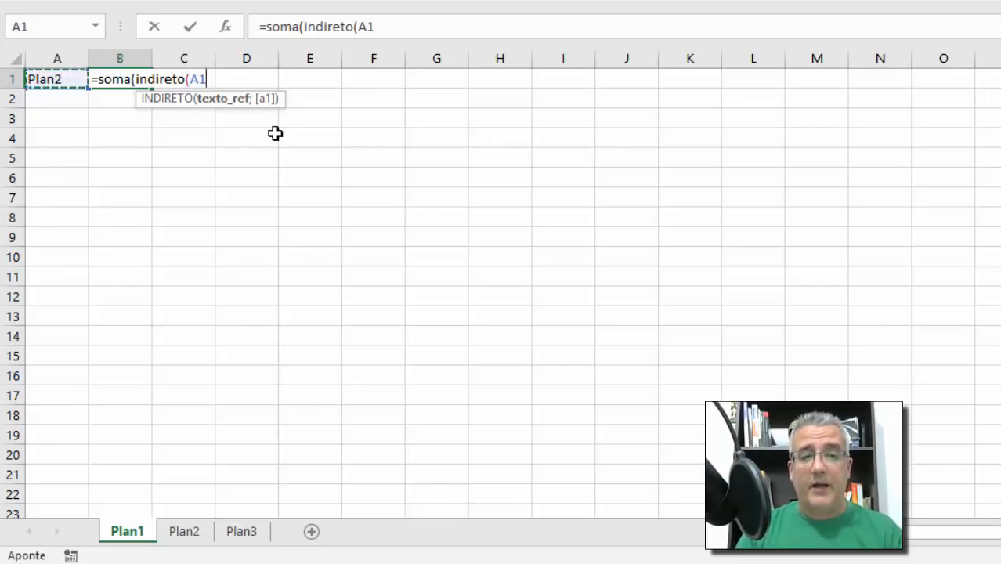
key("F4")
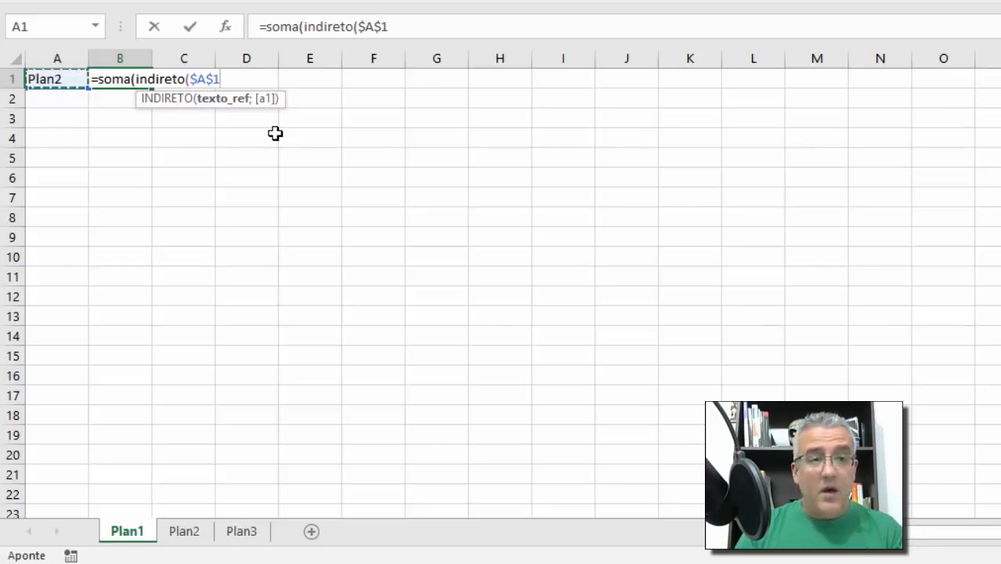
Append &"!A:A to the INDIRETO argument so it points to column A of the named sheet.
type("&\"")
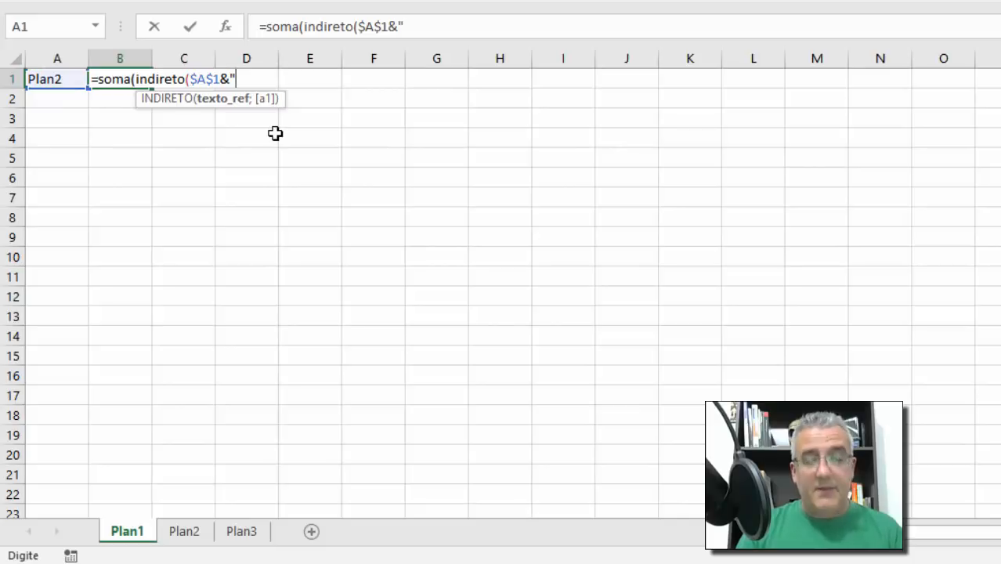
type("!\"")
key("BackSpace")
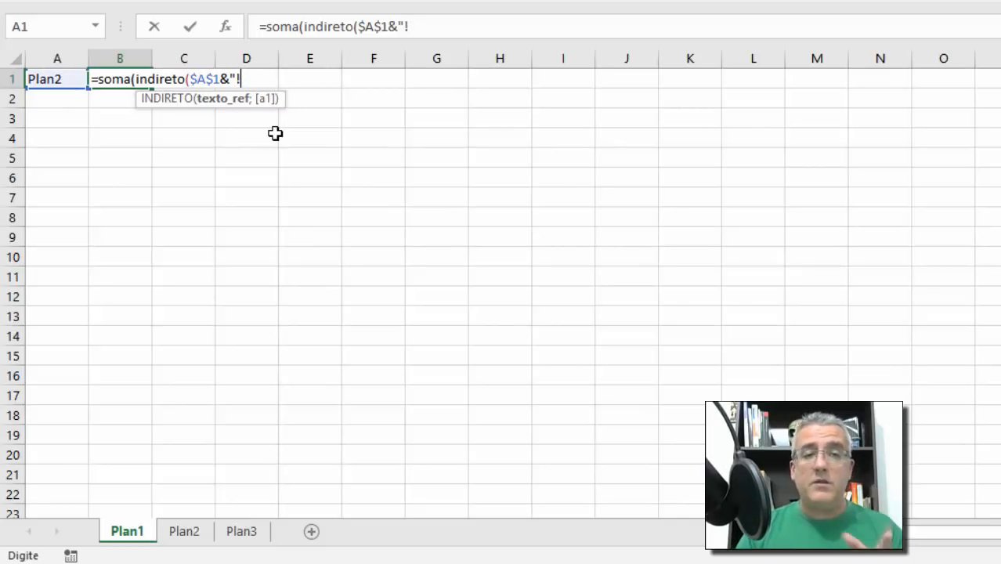
type("A:A")
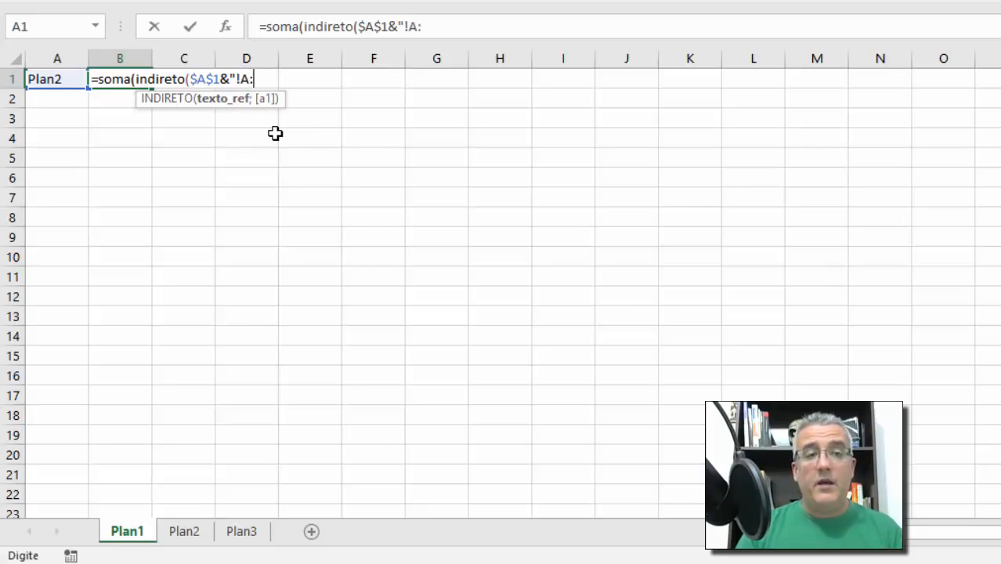
Make the column reference absolute as $A:$A and close the INDIRETO parenthesis.
key("F2")
key("Left")
key("Left")
key("Left")
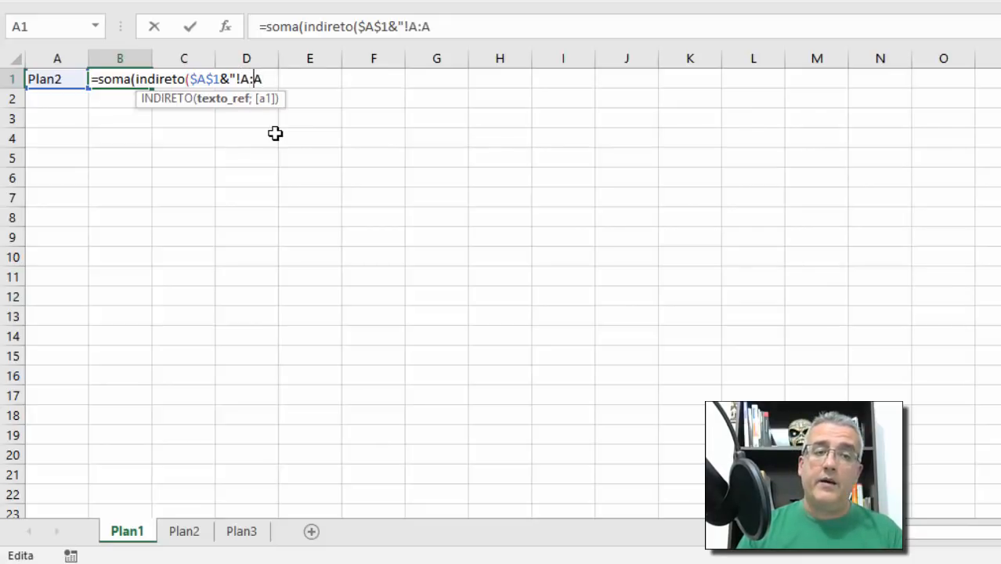
type("$")
key("Right")
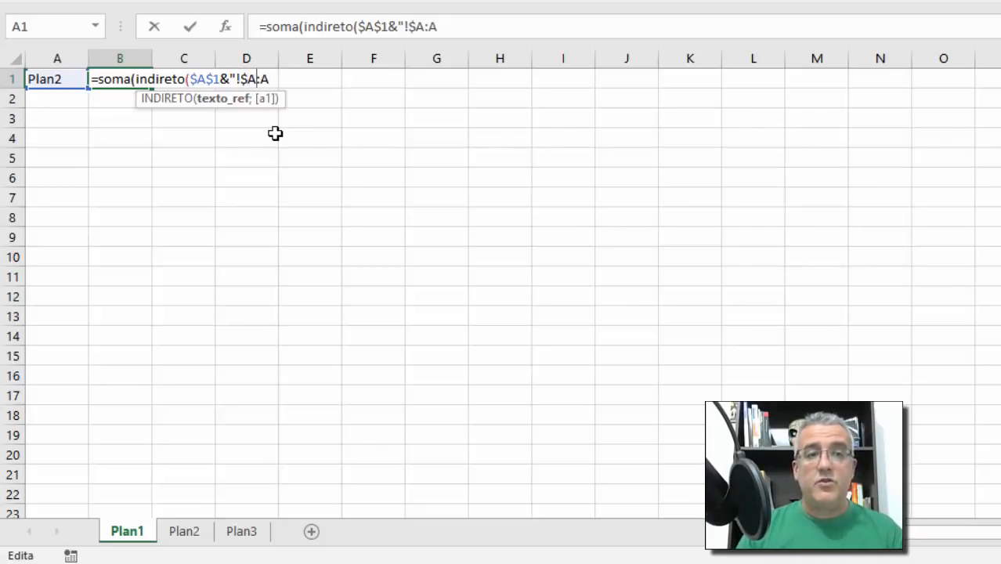
key("Right")
type("$")
key("Right")
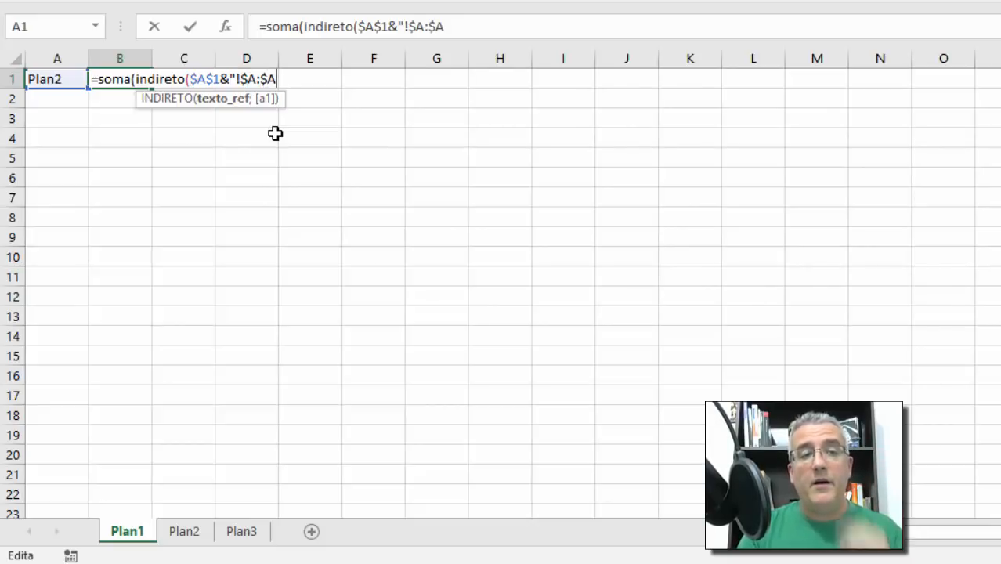
type(")")
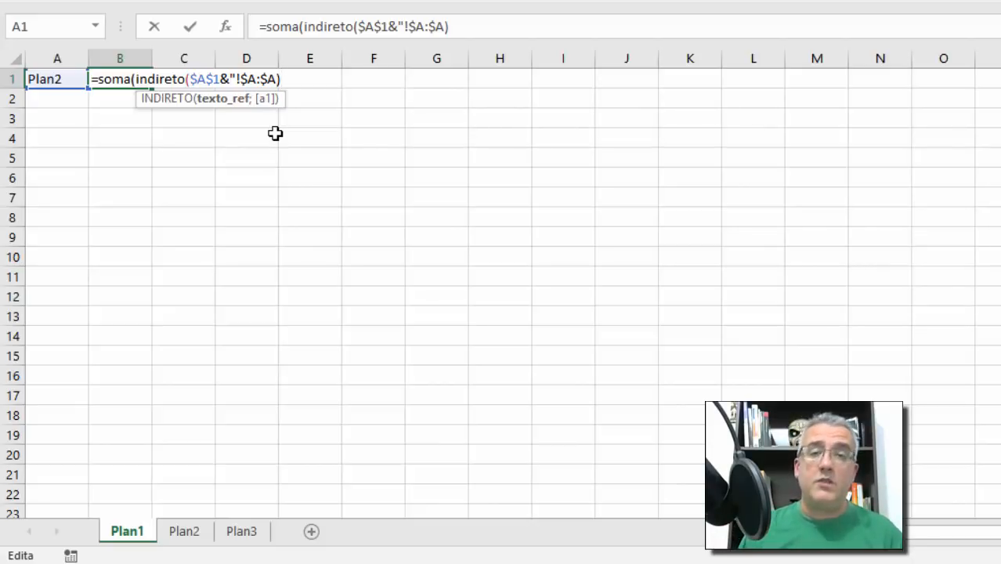
Highlight the A:$A part of the column reference inside the INDIRETO argument.
key("shift+Left")
key("shift+Left")
key("shift+Left")
key("shift+Left")
key("shift+Left")
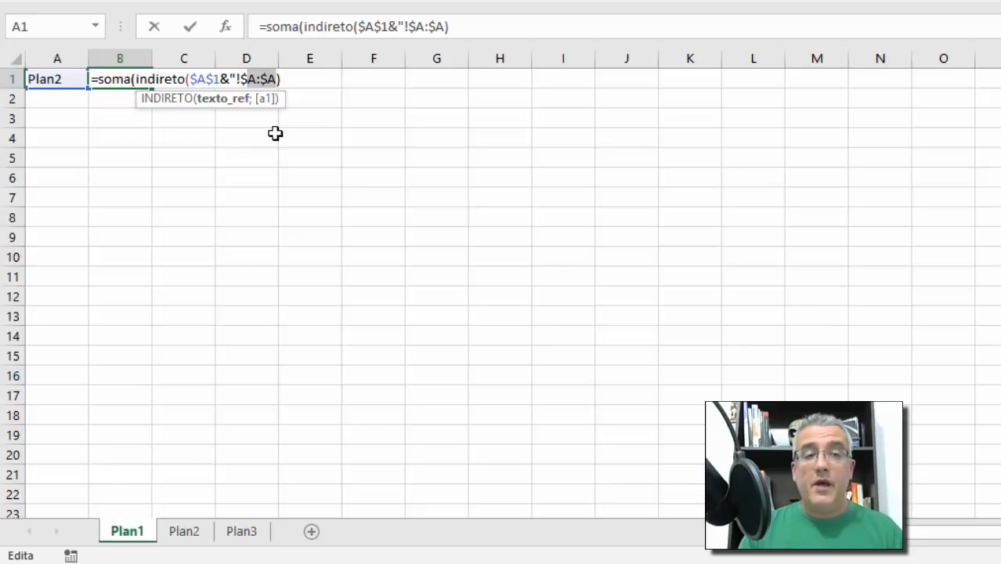
key("Right")
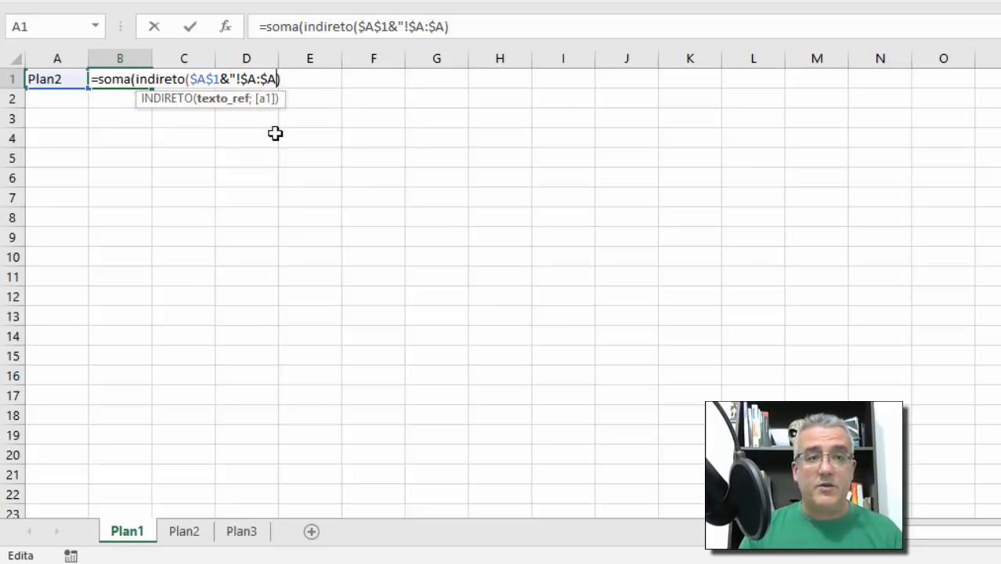
Insert desloc( before indireto in the B1 formula, making the INDIRETO expression its reference argument.
key("Left")
key("Left")
key("Left")
key("Left")
key("Left")
key("Left")
key("Left")
key("Left")
key("Left")
key("Left")
key("Left")
key("Left")
key("Left")
key("Left")
key("Left")
key("Left")
key("Left")
key("Left")
key("Left")
key("Left")
key("Left")
key("Left")
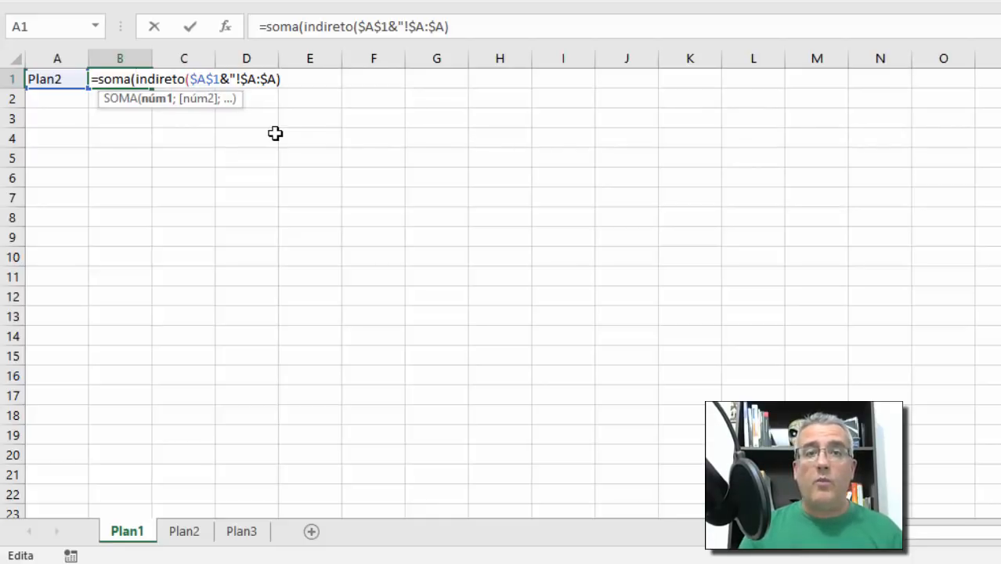
type("de")
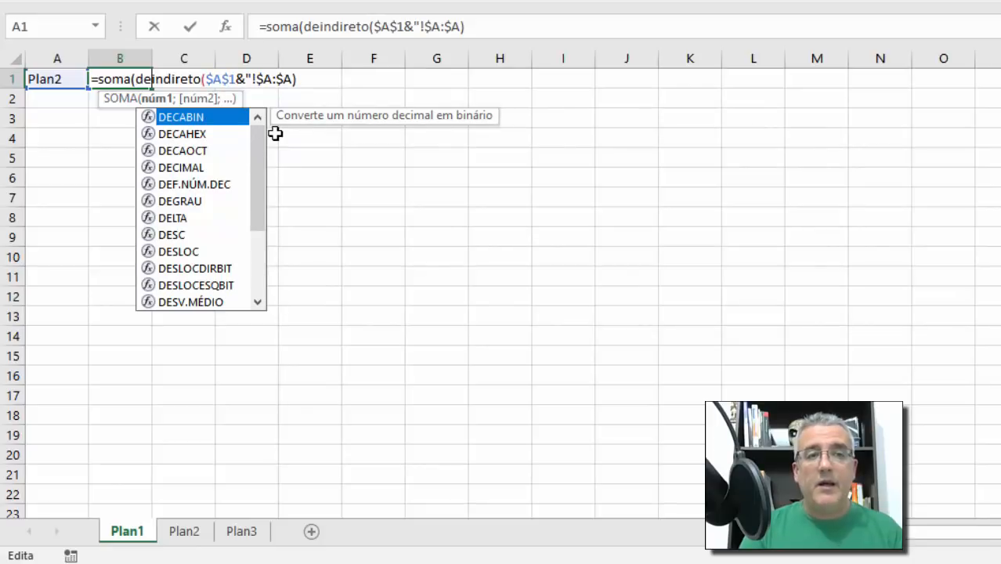
type("sloc(")
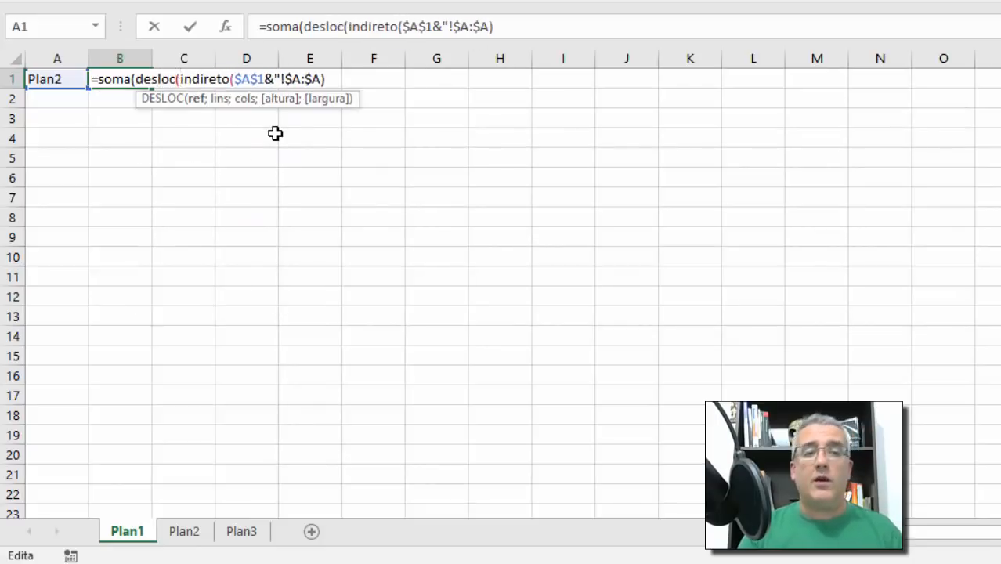
Highlight the whole INDIRETO expression that serves as the reference argument of DESLOC.
key("Left")
key("Left")
key("Left")
key("Left")
key("Left")
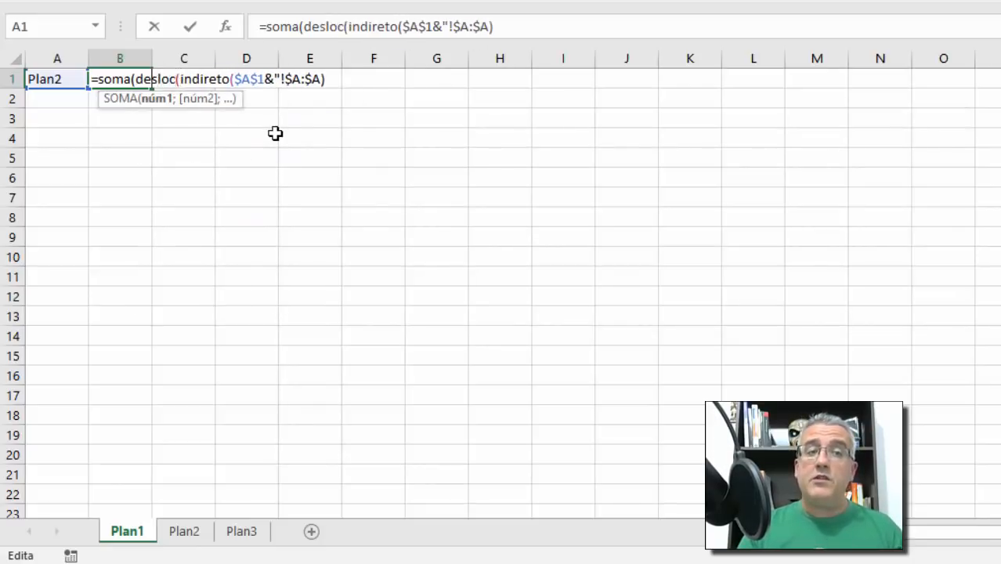
key("Left")
key("Left")
key("Left")
key("Right")
key("Right")
key("Right")
key("Right")
key("Right")
key("Right")
key("Right")
key("Right")
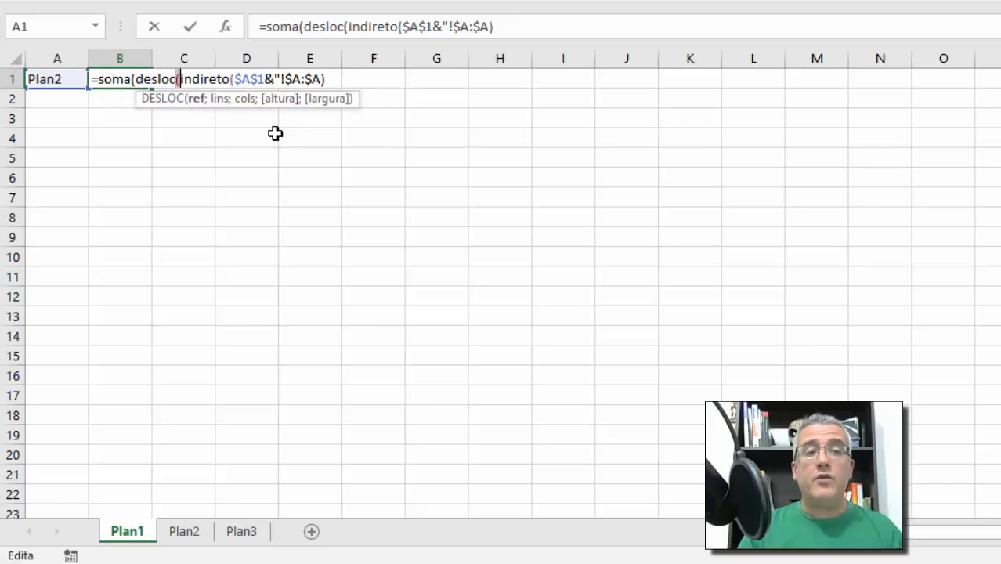
key("shift+Right")
key("shift+Right")
key("shift+Right")
key("shift+Right")
key("shift+Right")
key("shift+Right")
key("shift+Right")
key("shift+Right")
key("shift+Right")
key("shift+Right")
key("shift+Right")
key("shift+Right")
key("shift+Right")
key("shift+Right")
key("shift+Right")
key("shift+Right")
key("shift+Right")
key("shift+Right")
key("shift+Right")
key("shift+Right")
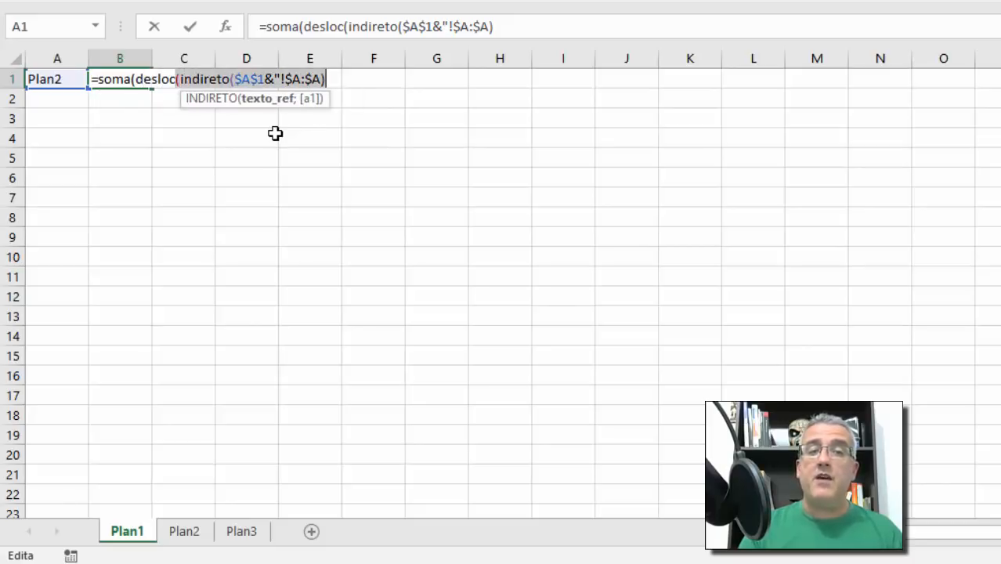
key("Right")
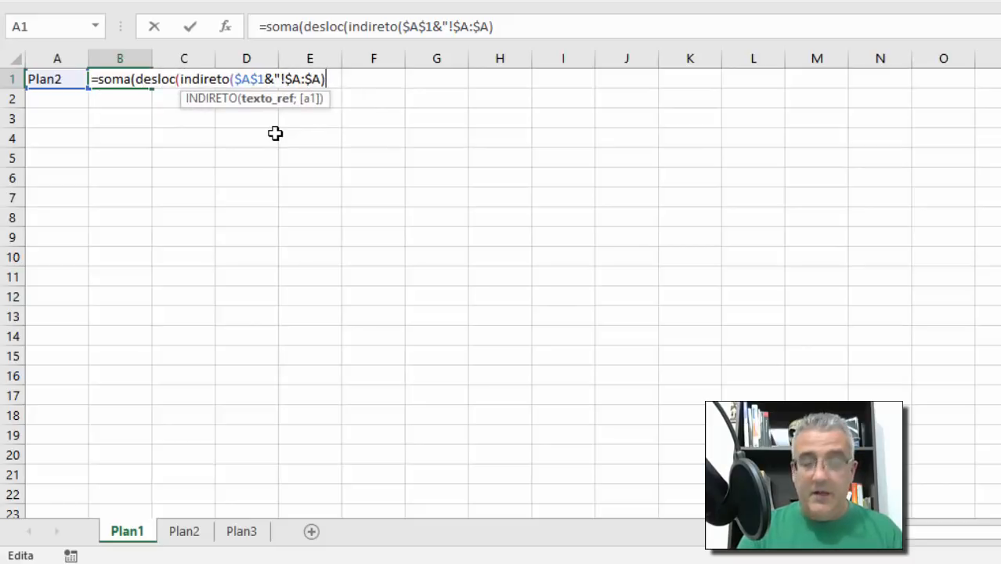
type(";")
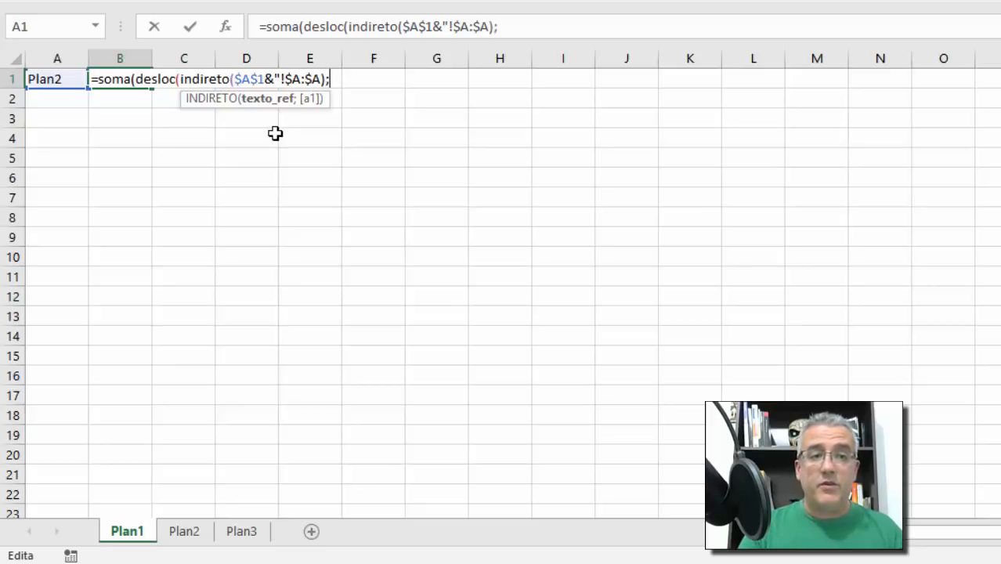
key("BackSpace")
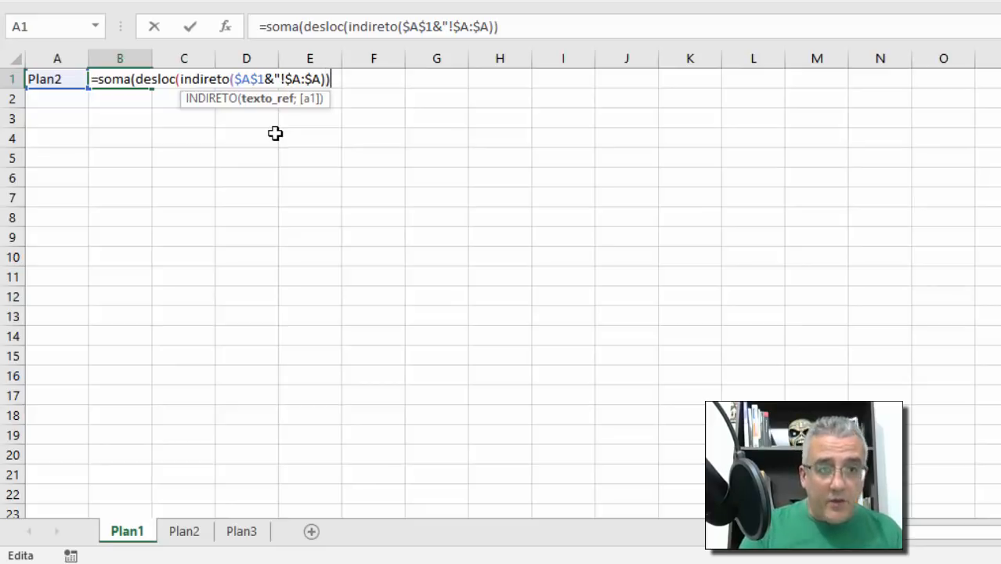
Examine the INDIRETO expression inside DESLOC in the B1 formula, checking where each function's parentheses and arguments begin and end.
key("Left")
key("Left")
key("Left")
key("Left")
key("Left")
key("Left")
key("Left")
key("Left")
key("Left")
key("Left")
key("Left")
key("Left")
key("Left")
key("Left")
key("Left")
key("Left")
key("Left")
key("Left")
key("Left")
key("Left")
key("Left")
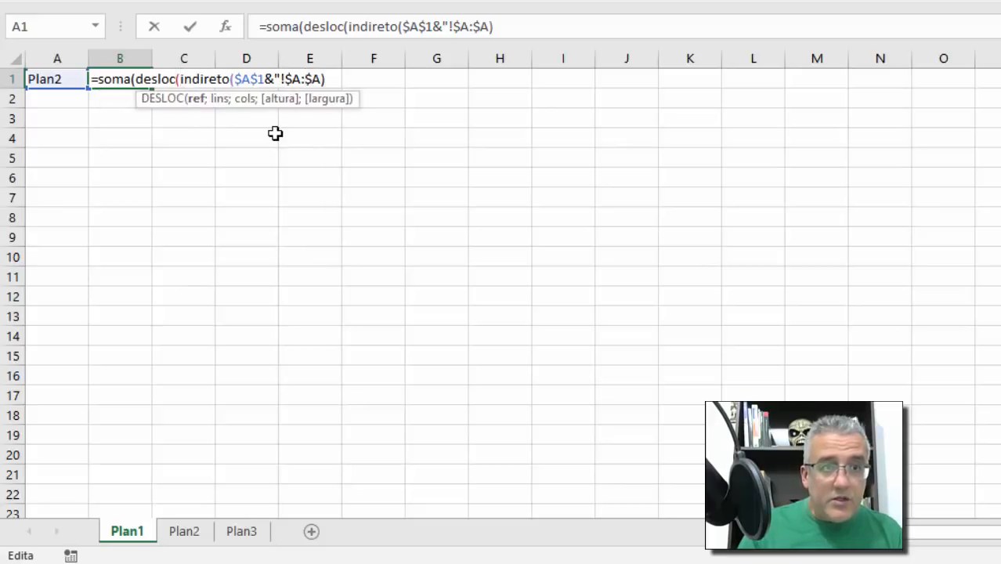
key("Right")
key("Right")
key("Right")
key("Right")
key("Right")
key("Right")
key("Right")
key("Right")
key("Right")
key("Right")
key("Right")
key("Right")
key("Right")
key("Right")
key("Right")
key("Right")
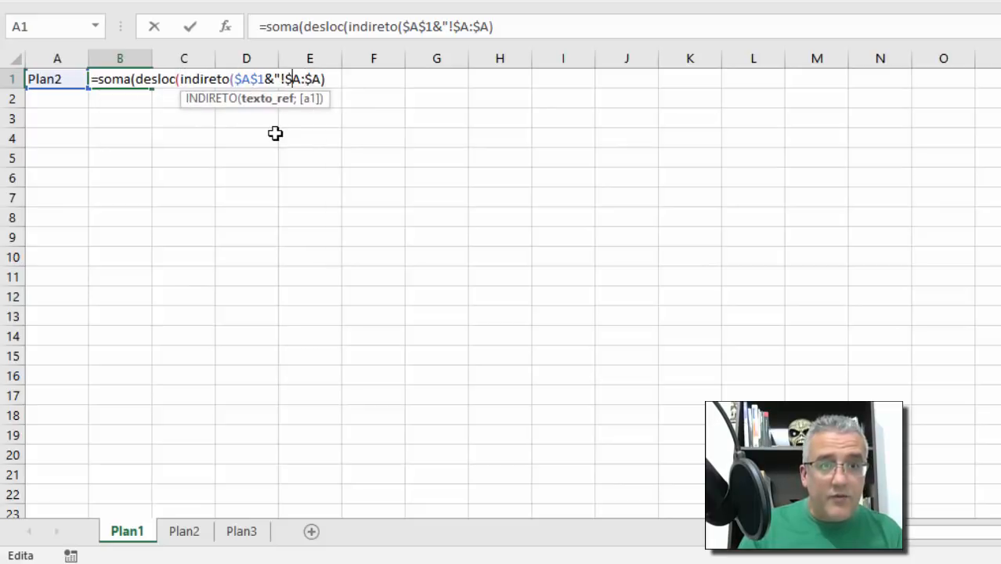
key("End")
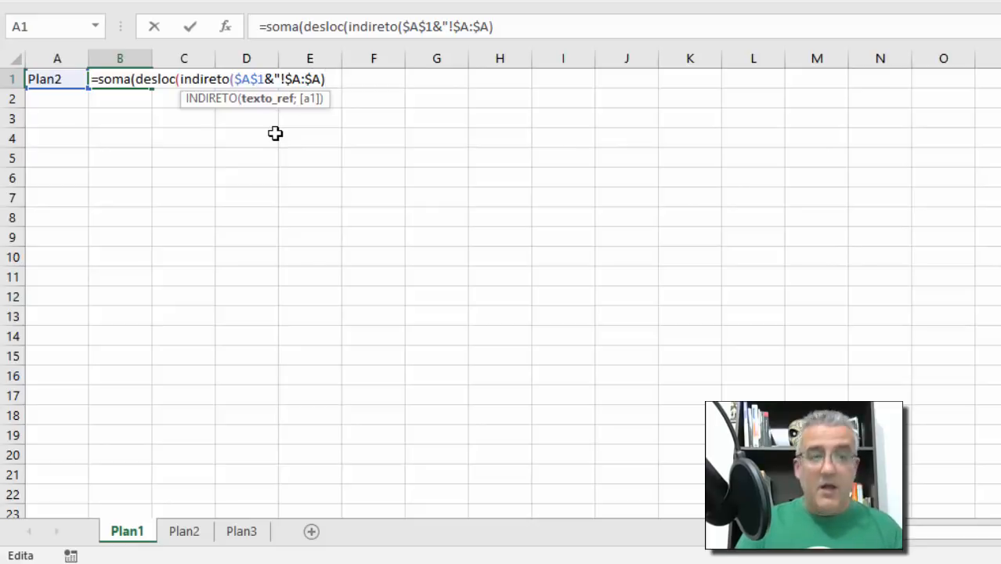
Try an argument separator after INDIRETO's closing parenthesis and inspect the $A$1&"!$A:$A argument for a syntax error.
type(";")
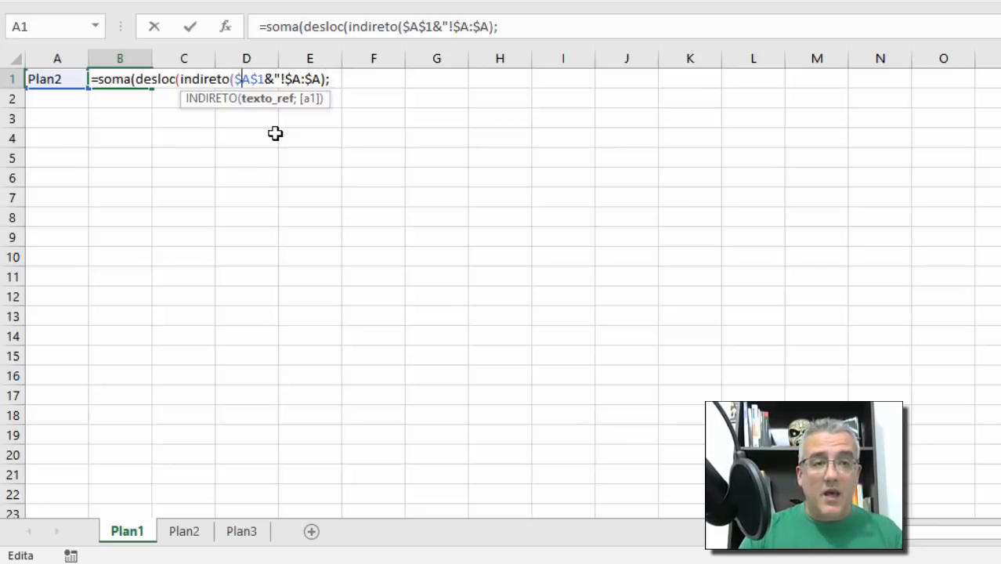
key("Left")
key("Left")
key("Left")
key("Left")
key("Right")
key("Right")
key("Right")
key("Right")
key("Right")
key("Right")
key("Right")
key("Right")
key("Right")
key("Right")
key("Right")
key("Right")
key("Right")
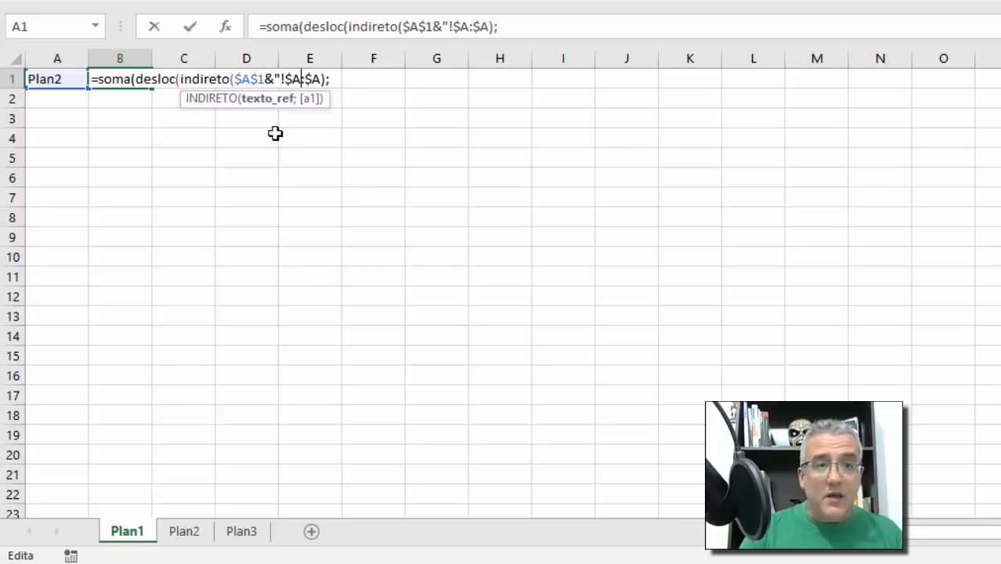
key("Left")
key("Left")
key("Left")
key("Left")
key("Left")
key("Left")
key("Left")
key("Left")
key("Left")
key("Left")
key("Left")
key("Left")
key("Left")
key("Left")
key("Left")
key("Left")
key("Left")
key("Left")
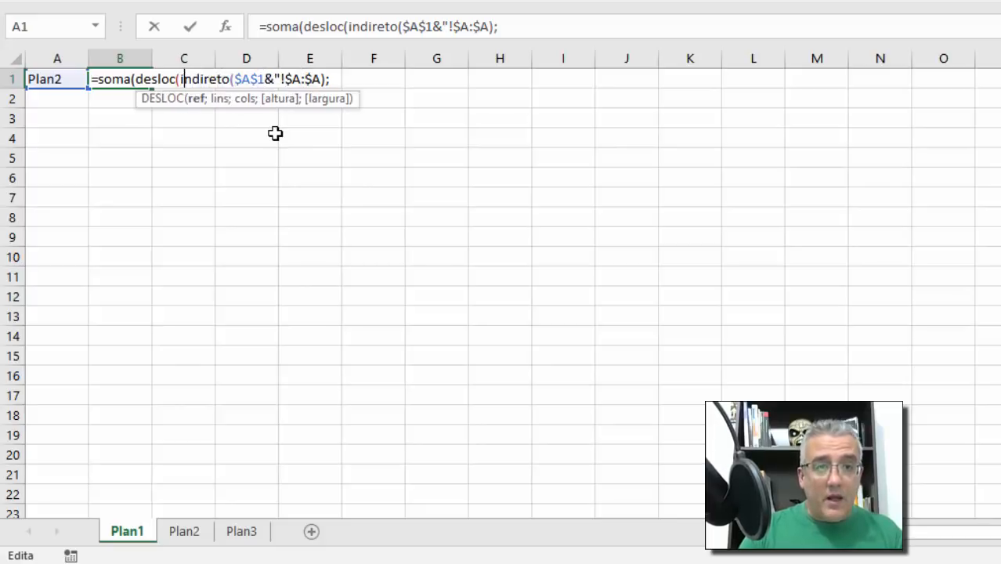
key("Right")
key("Right")
key("Right")
key("Right")
key("Right")
key("Right")
key("Right")
key("Right")
key("Right")
key("Right")
key("Right")
key("Right")
key("Right")
key("Right")
key("Right")
key("Right")
key("Right")
key("Right")
key("Right")
key("Right")
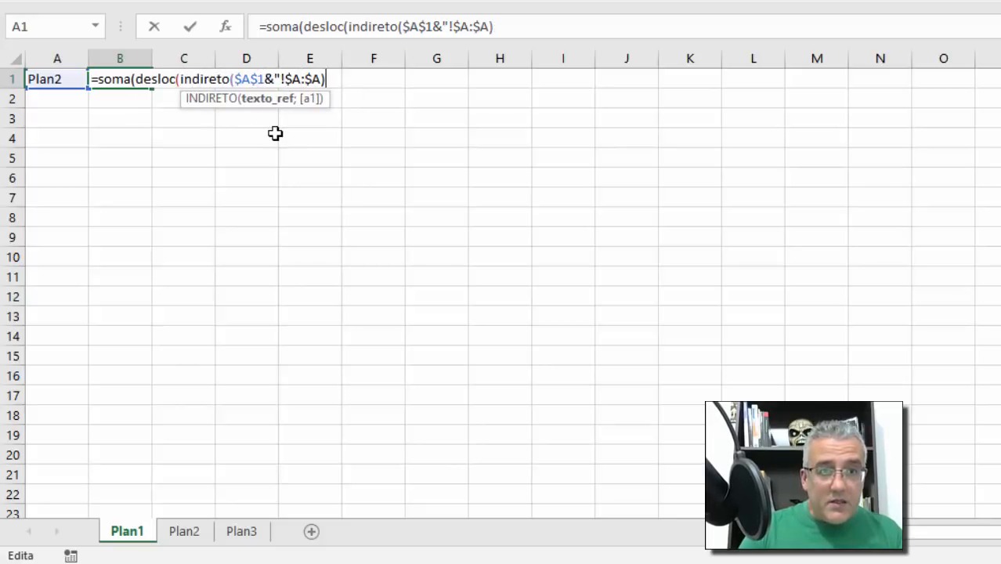
Add the closing quotation mark after $A:$A in the INDIRETO argument and close the function's parenthesis again.
key("BackSpace")
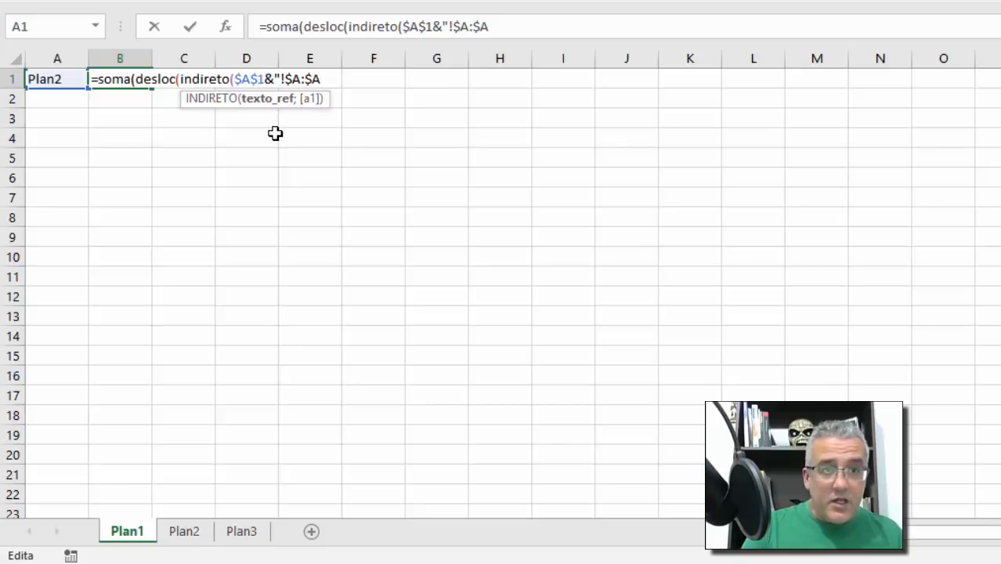
type("\"")
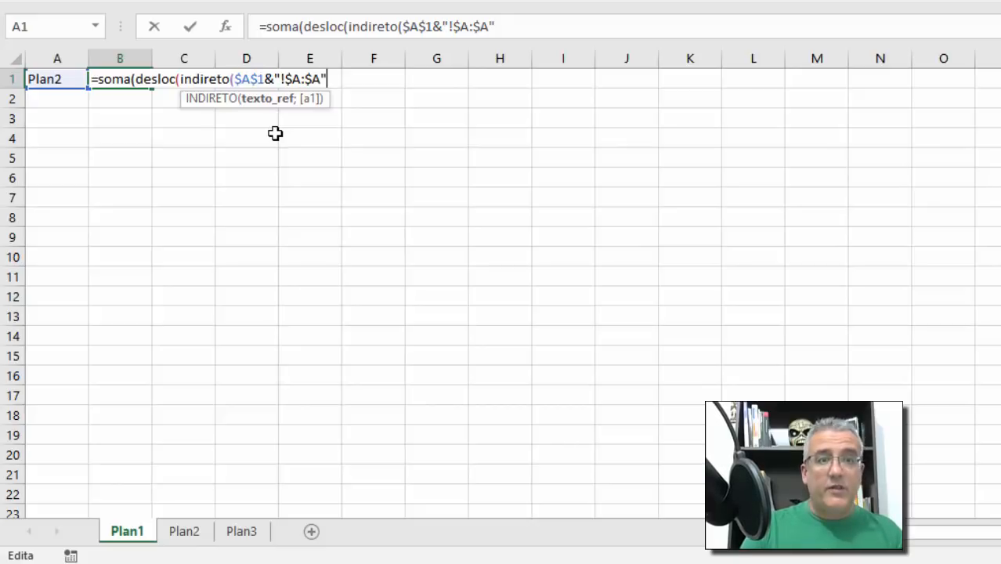
type(")")
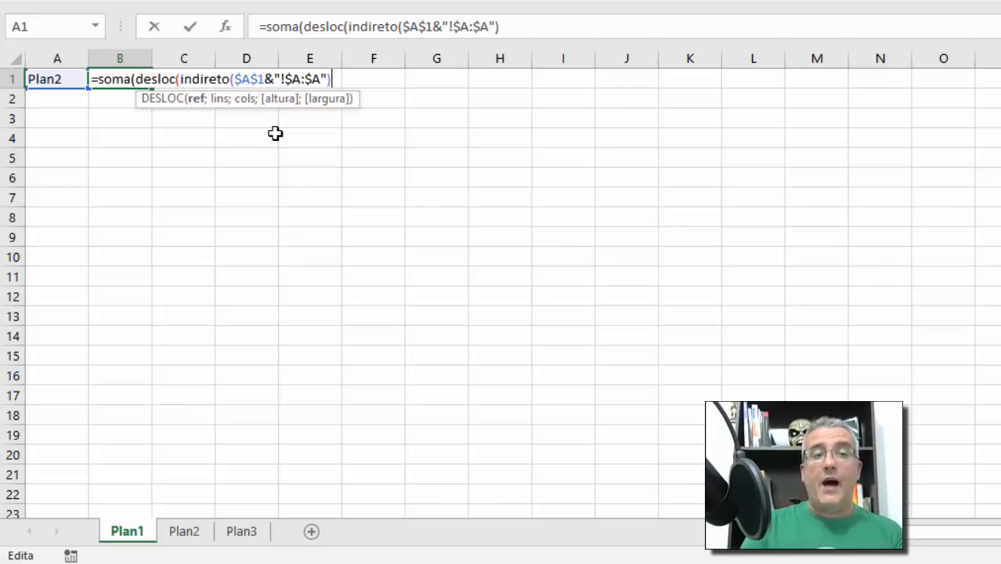
Set DESLOC's row offset to 0 and its column offset to col()-1.
type(";")
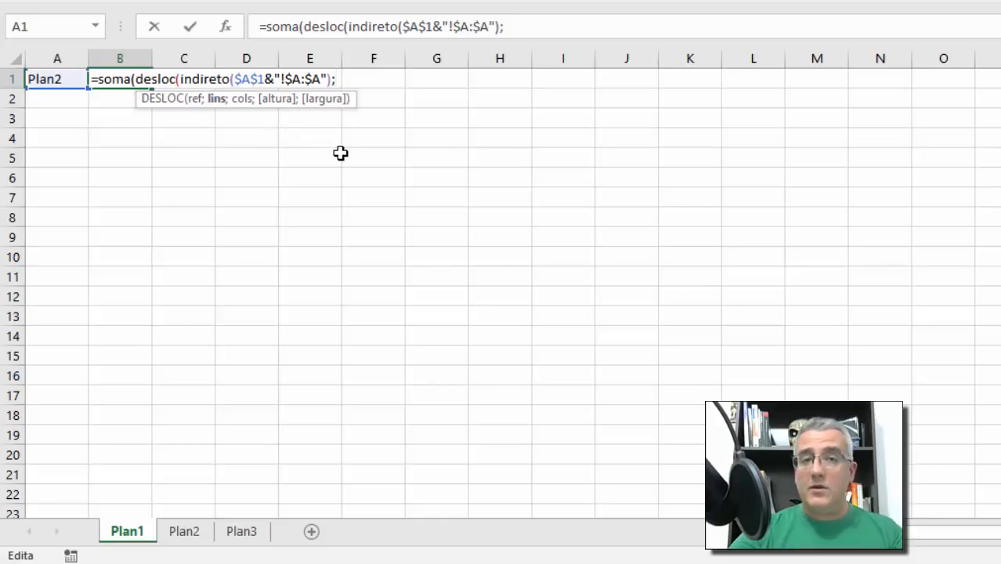
type("0")
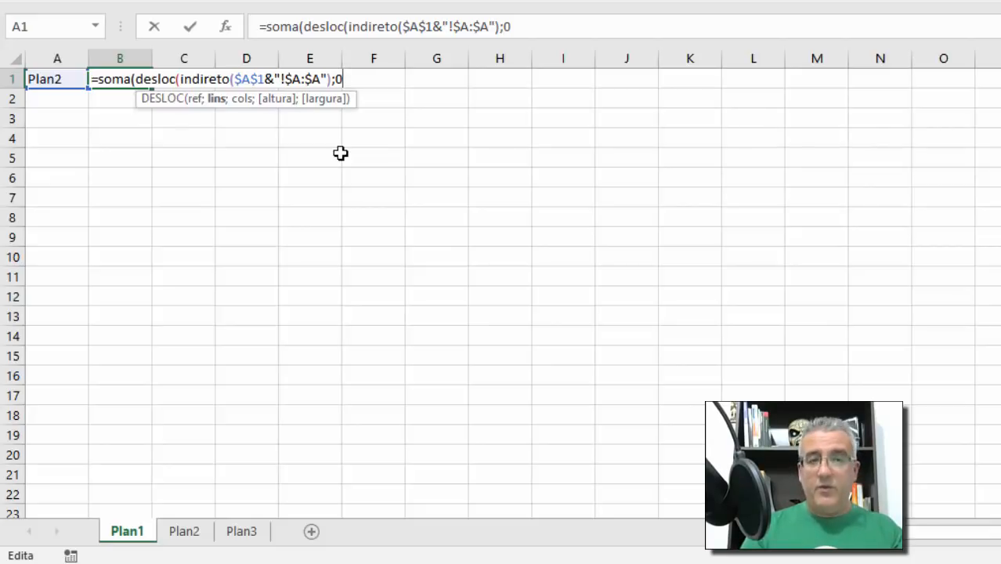
type(";cl")
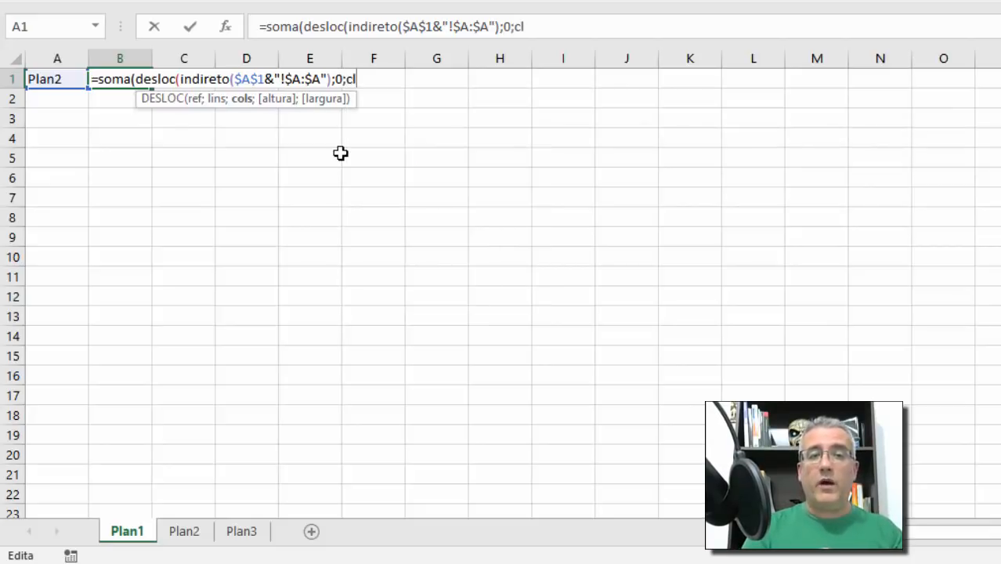
key("BackSpace")
type("ol()")
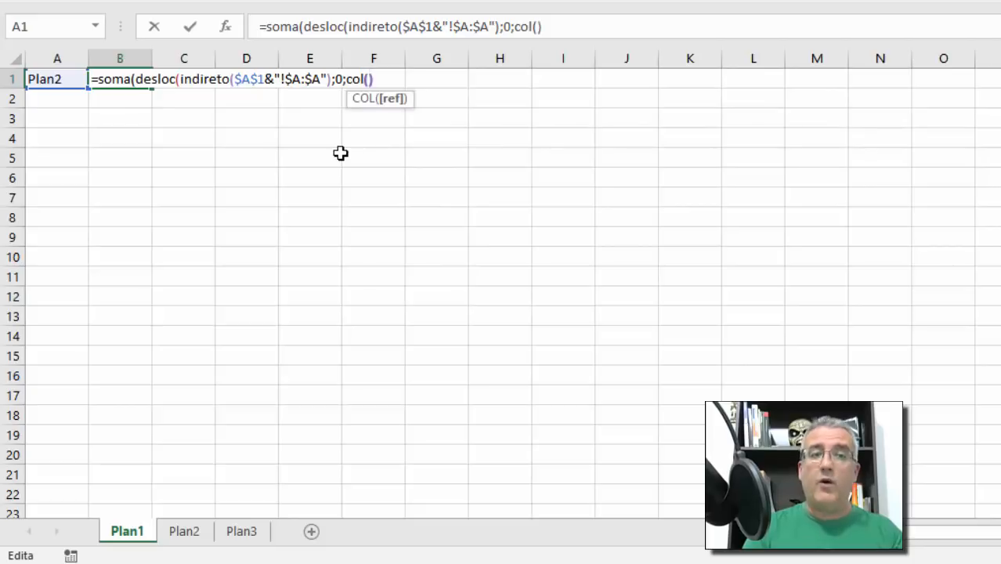
type("-1")
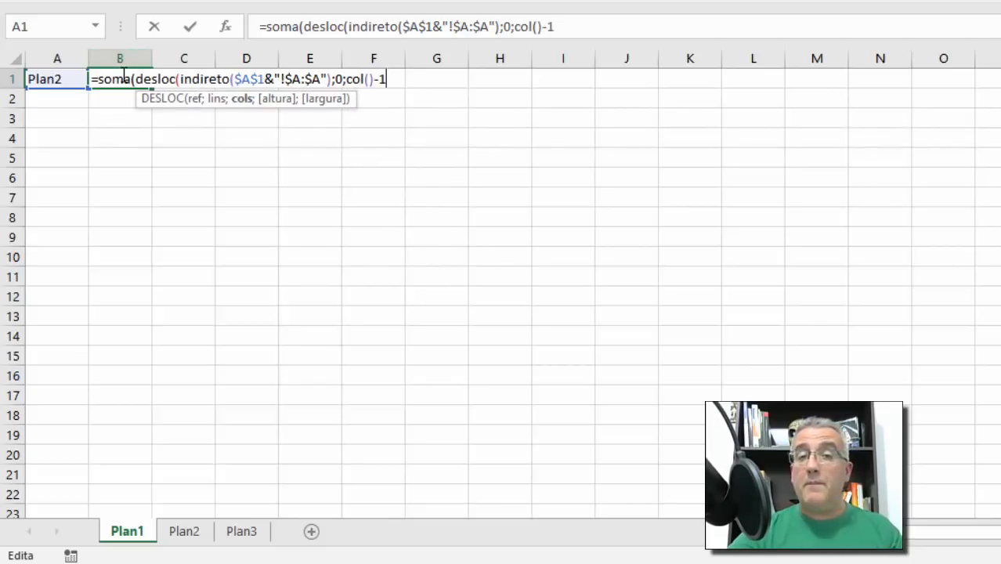
left_click_drag(393, 77, 346, 78)
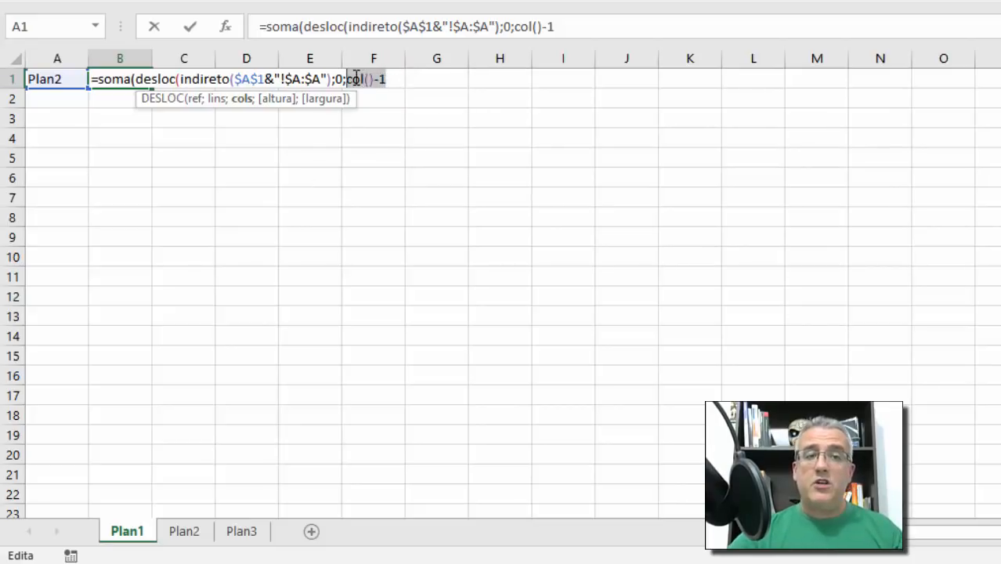
Set DESLOC's height to 1000 and width to 1, close DESLOC and SOMA, and enter the formula in B1.
left_click(399, 79)
type(";")
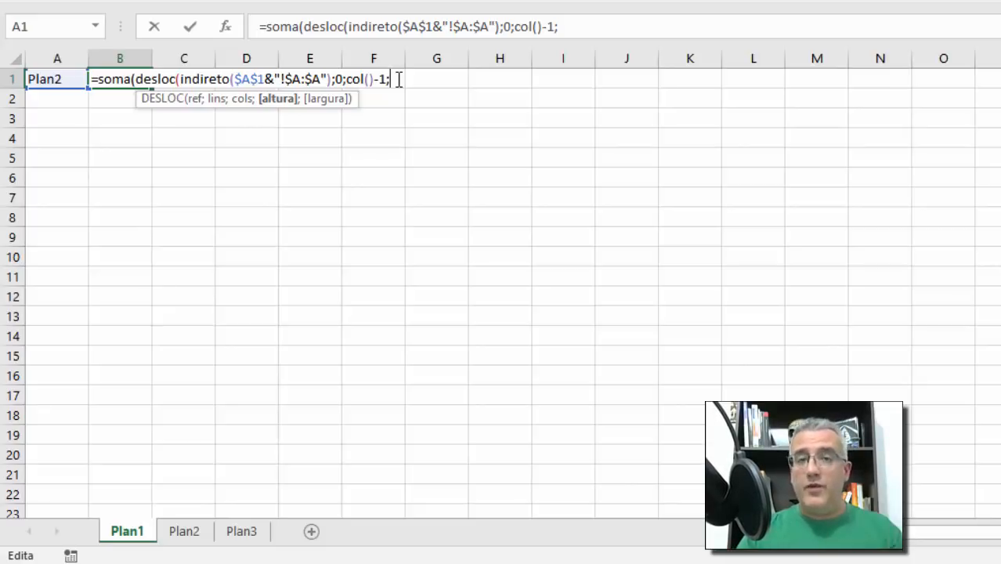
type("1000")
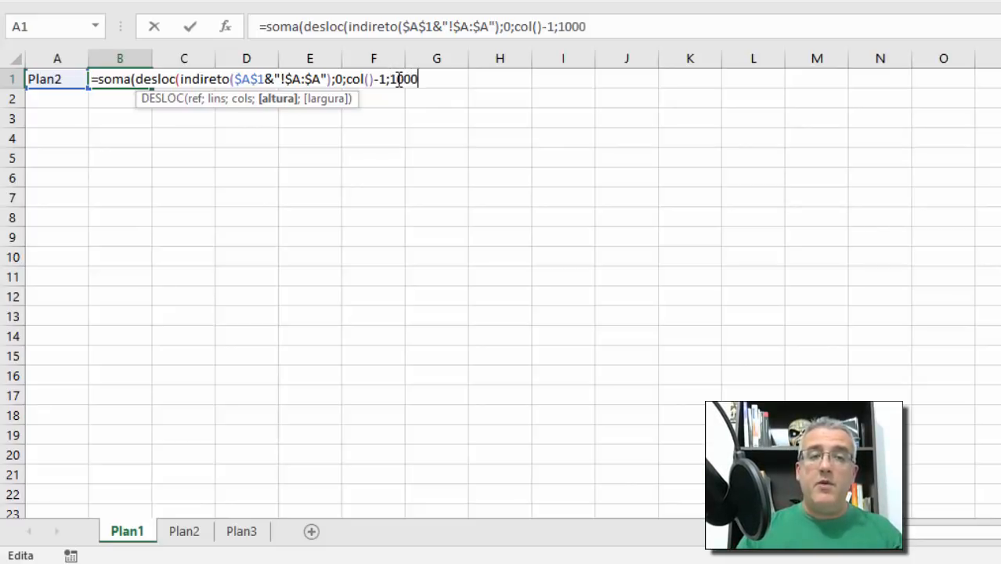
type(";")
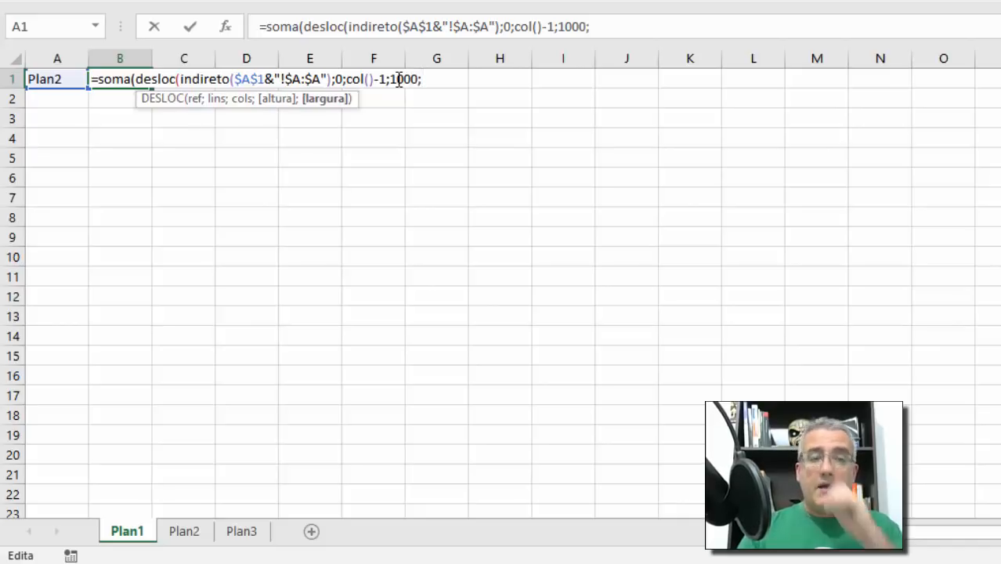
type("1")
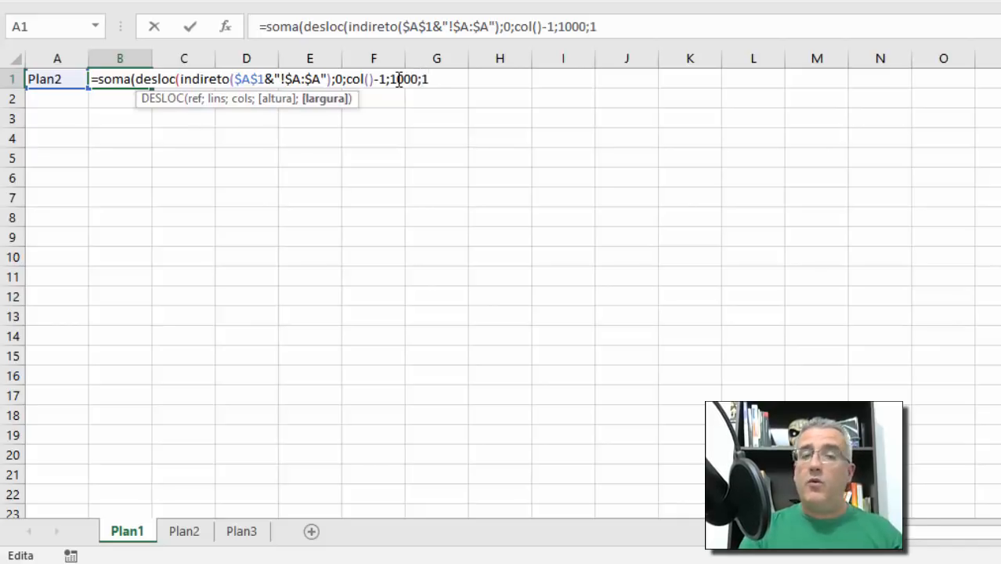
type(")")
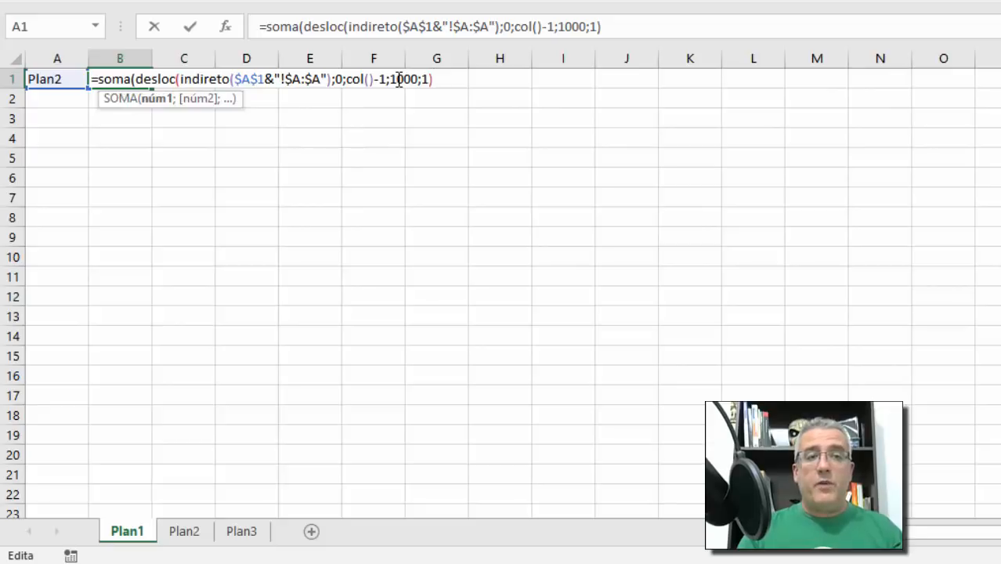
type(")")
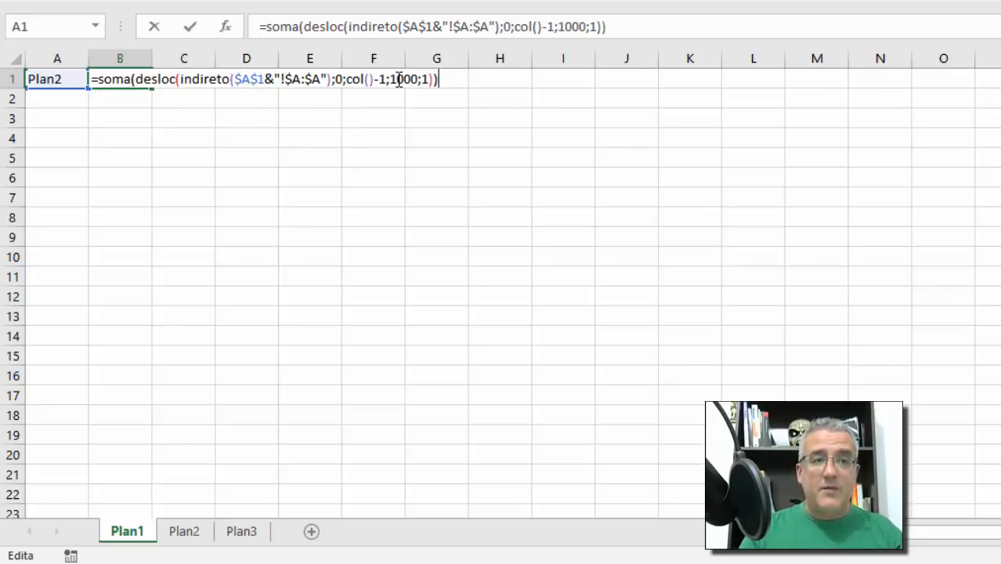
key("Return")
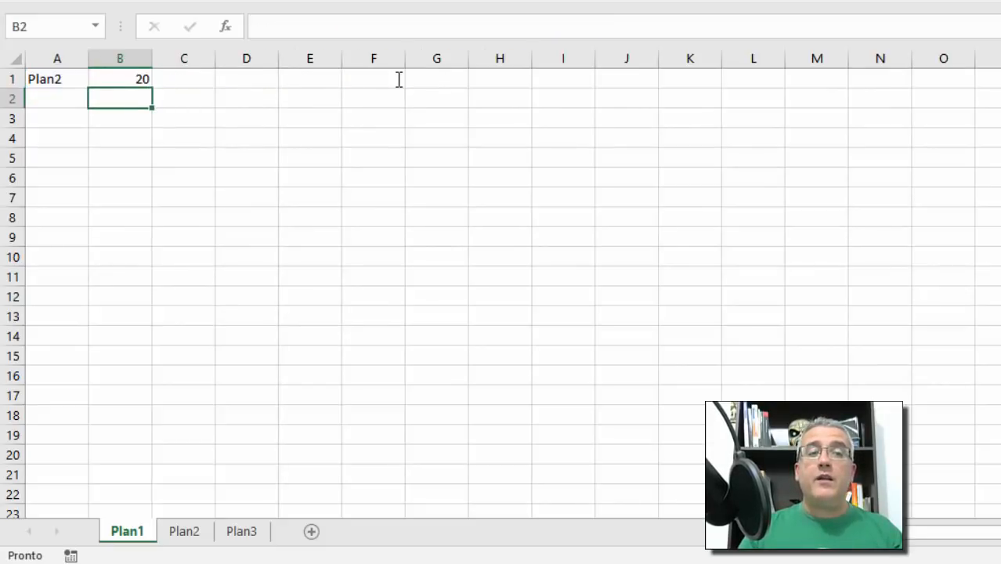
key("Up")
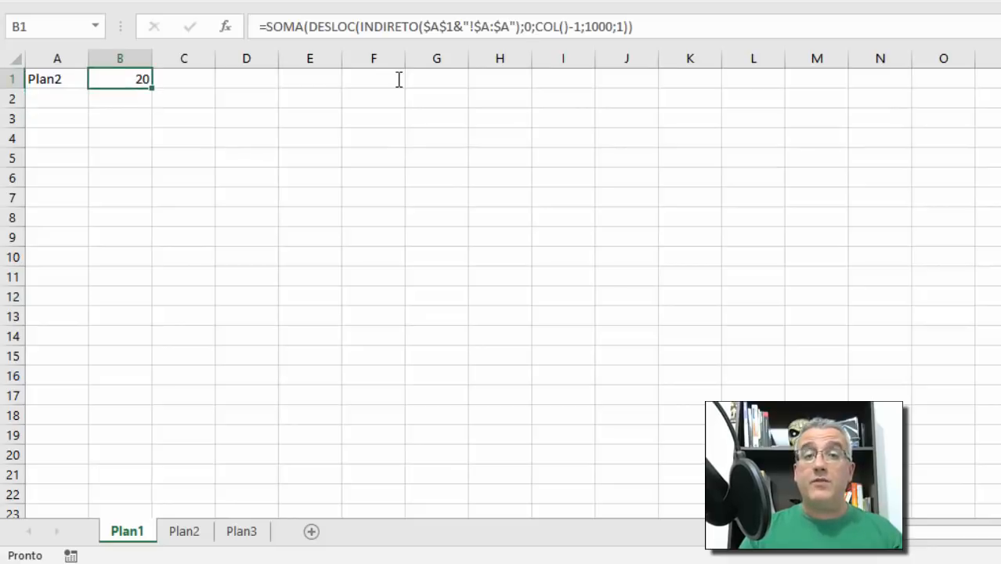
Select the values B1:B8 in Plan2 to check them against the formula's result.
key("ctrl+Page_Down")
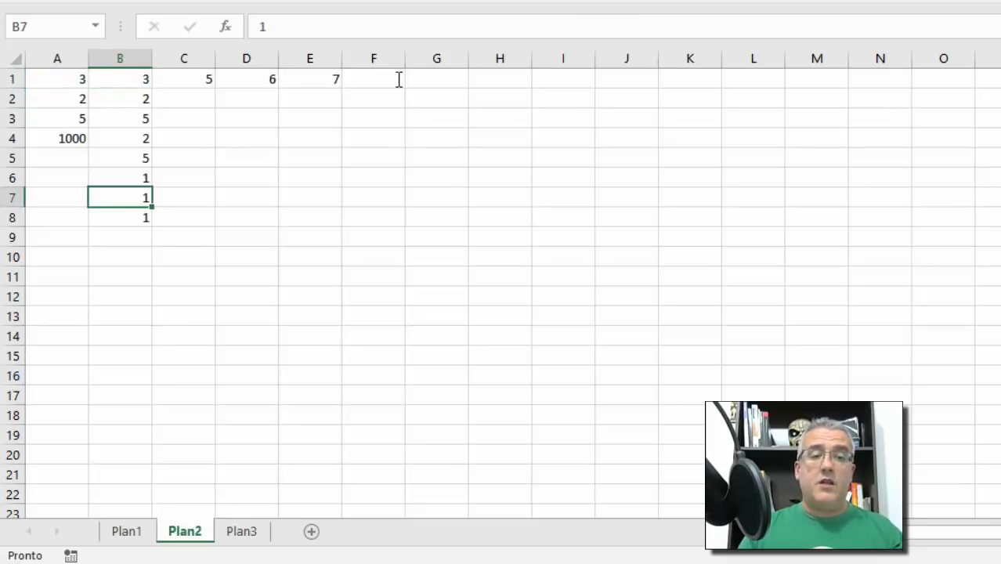
key("ctrl+Home")
key("Right")
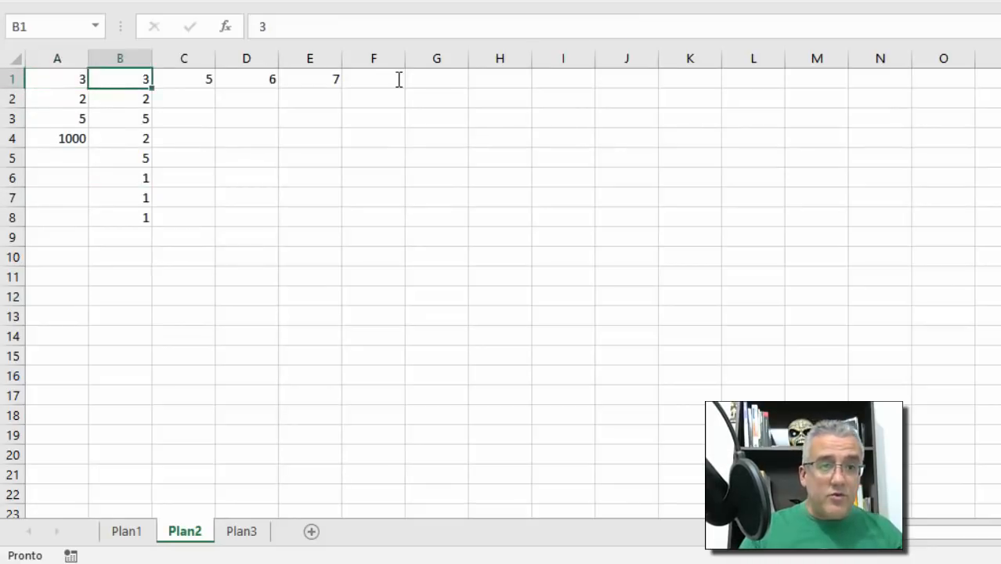
key("ctrl+shift+Down")
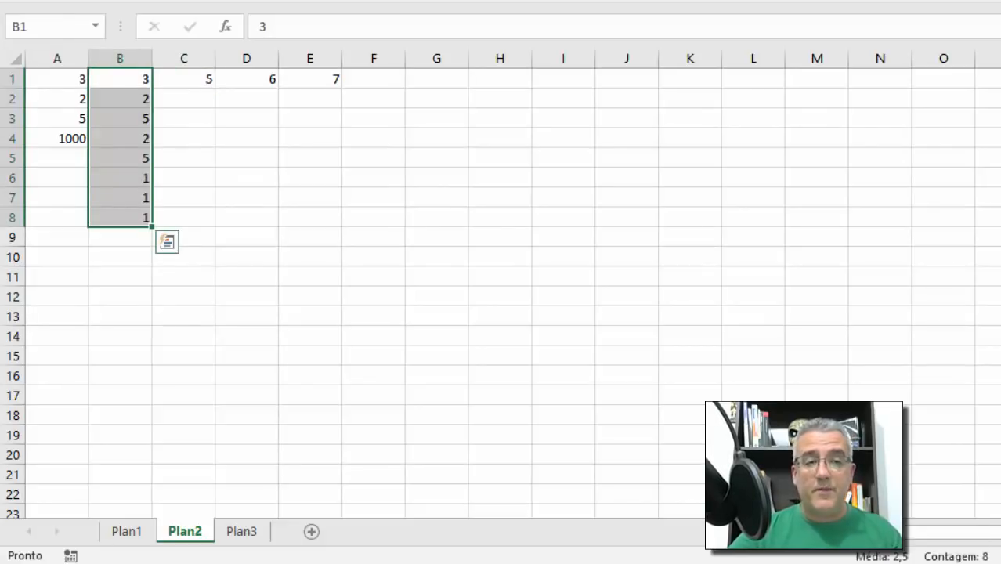
key("ctrl+q")
key("Escape")
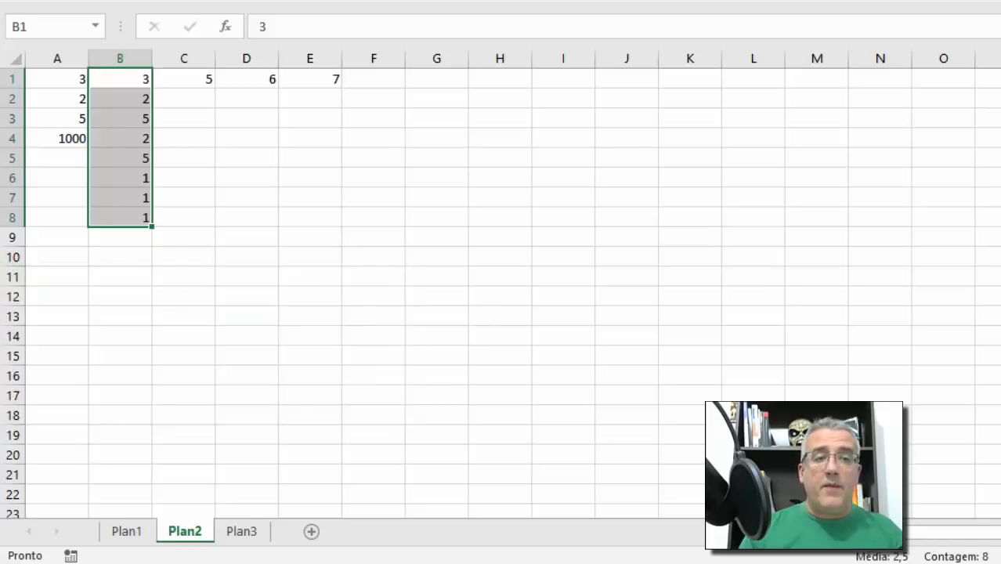
Change DESLOC's column offset in the Plan1 B1 formula to COL()-2.
key("ctrl+Page_Up")
key("F2")
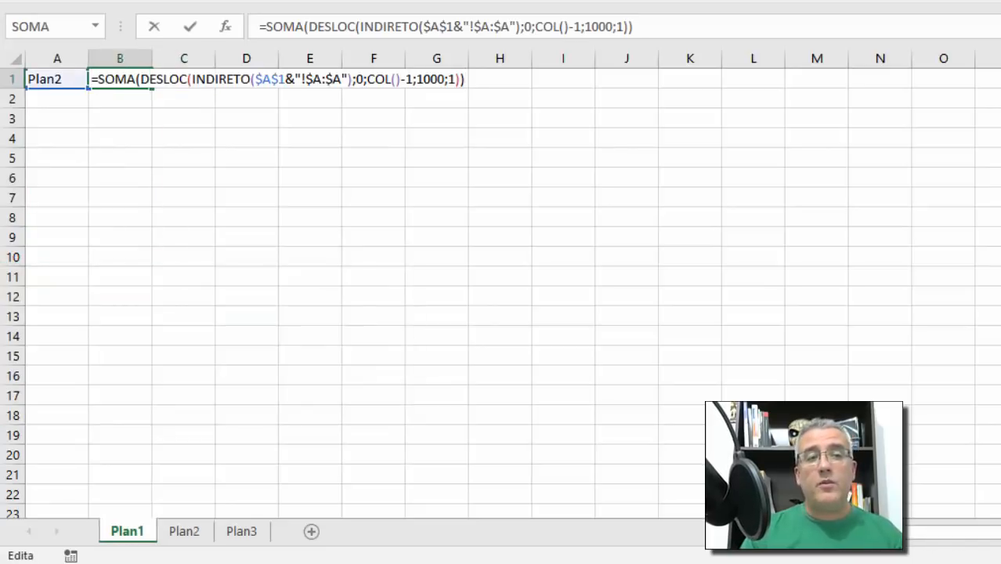
key("Left")
key("Left")
key("Left")
key("Left")
key("Left")
key("Left")
key("Left")
key("Left")
key("Left")
key("Left")
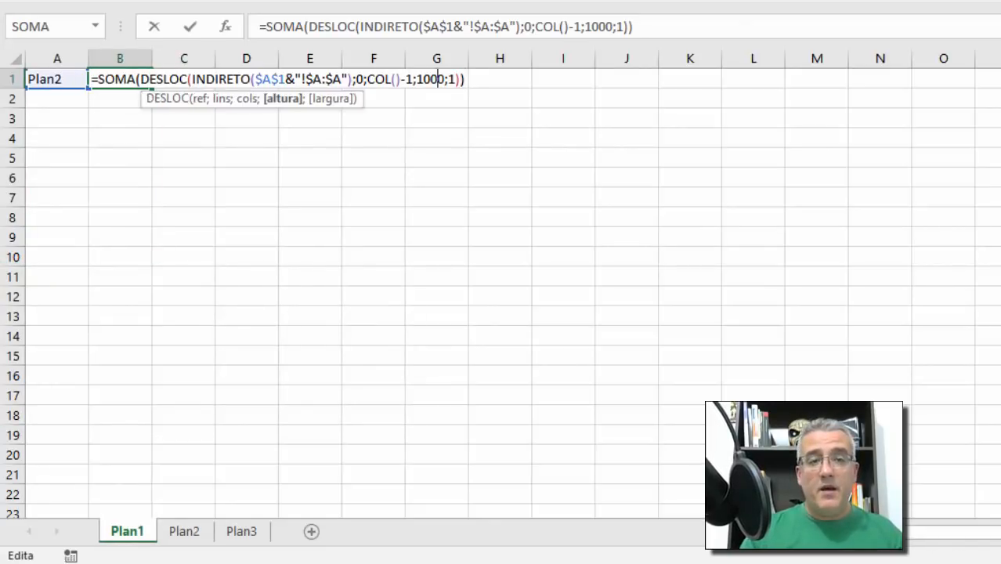
key("Delete")
type("2")
key("Return")
key("Up")
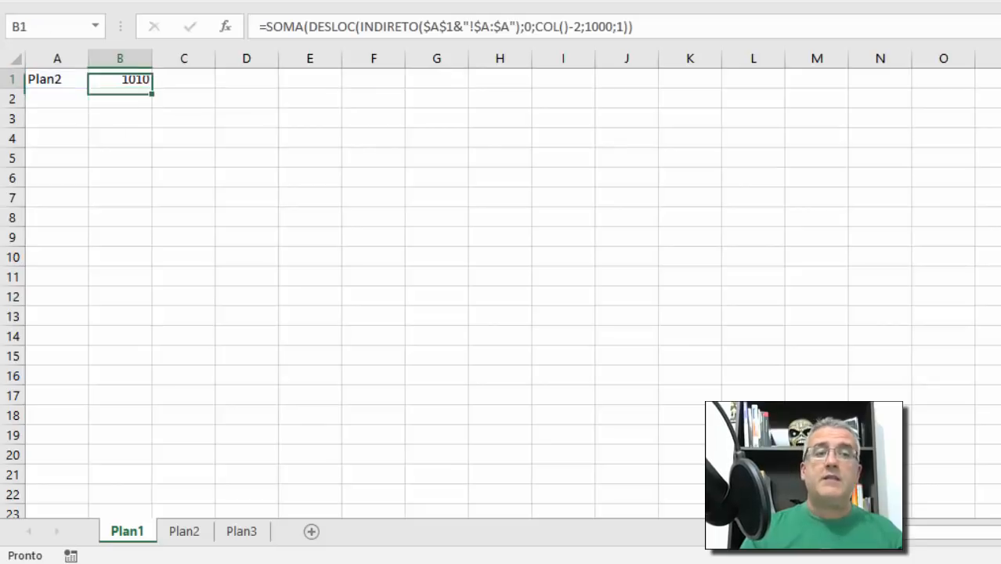
Select the values A1:A4 in Plan2 to check them against the Plan1 B1 result.
key("ctrl+Page_Down")
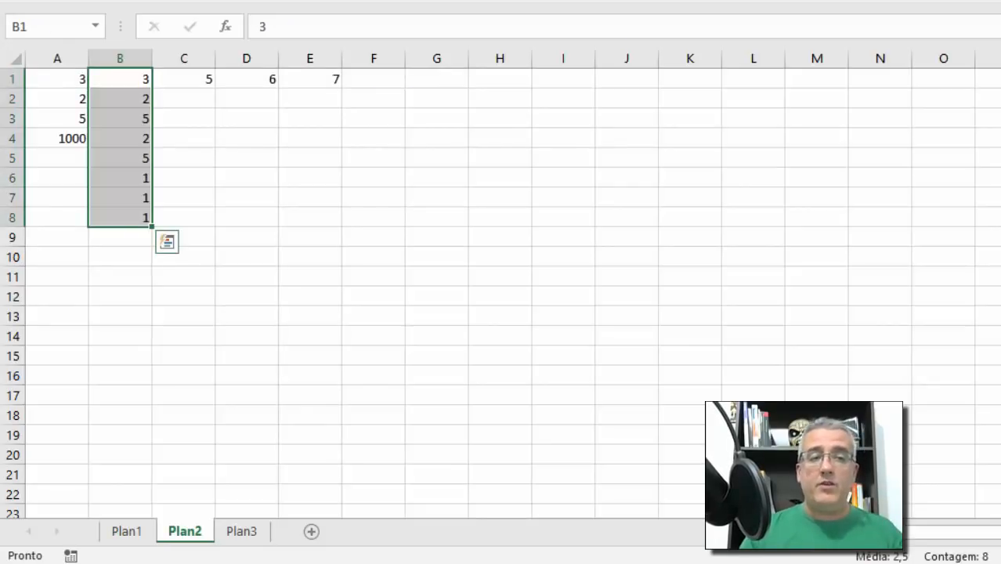
key("Left")
key("shift+Down")
key("shift+Down")
key("shift+Down")
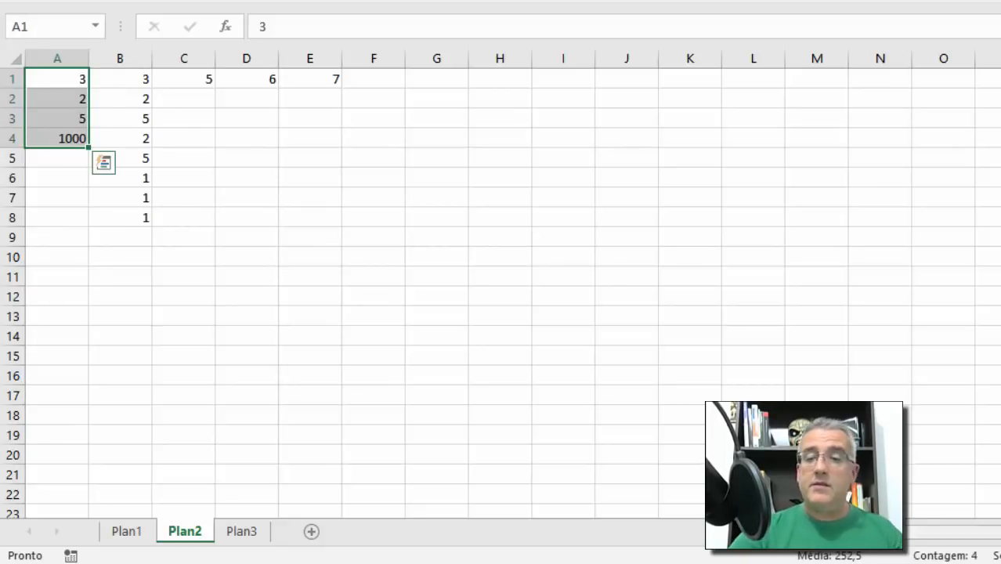
key("ctrl+Page_Up")
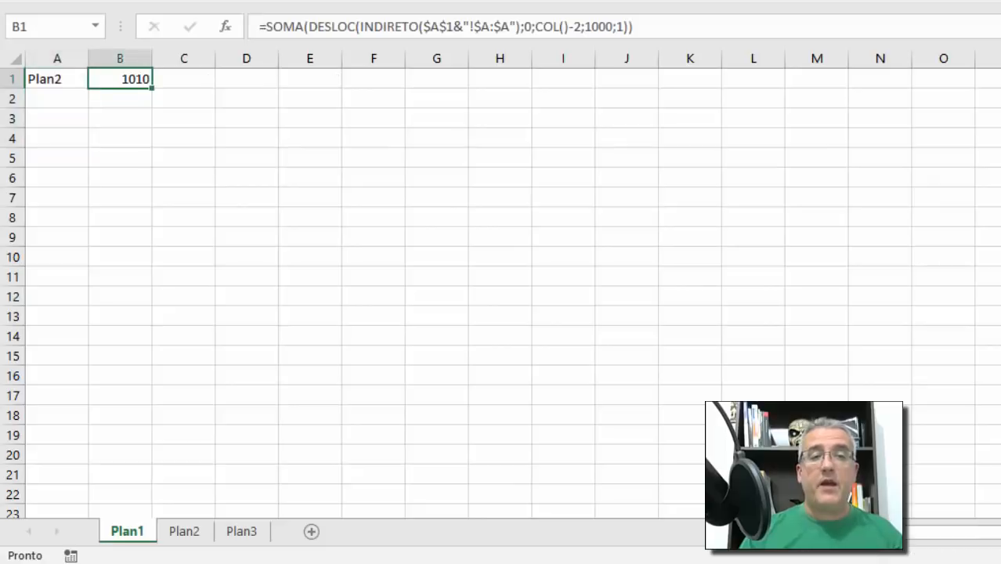
Examine the INDIRETO reference, the row offset and the COL()-2 column offset in the Plan1 B1 formula.
key("Left")
key("Right")
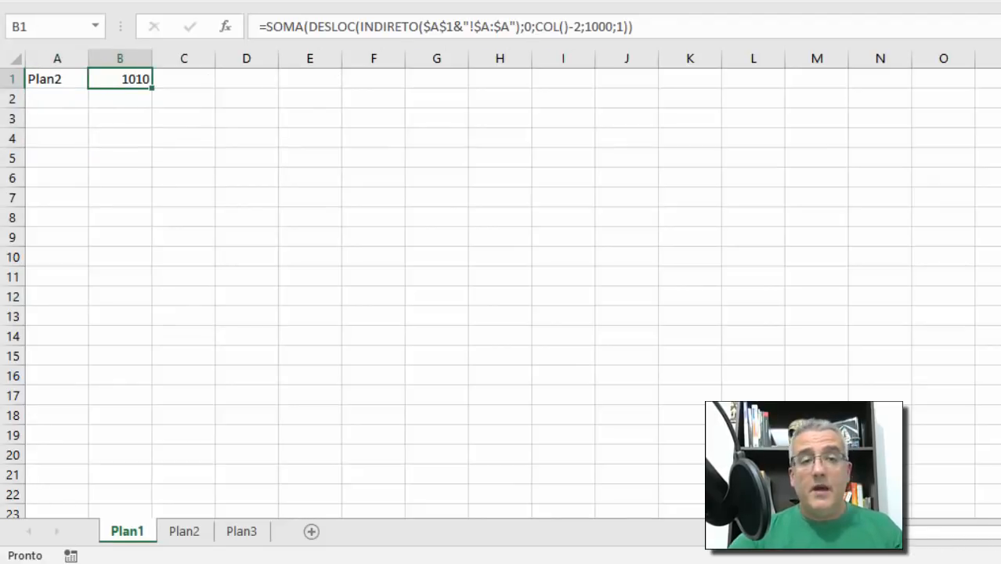
left_click_drag(357, 27, 520, 26)
left_click(545, 26)
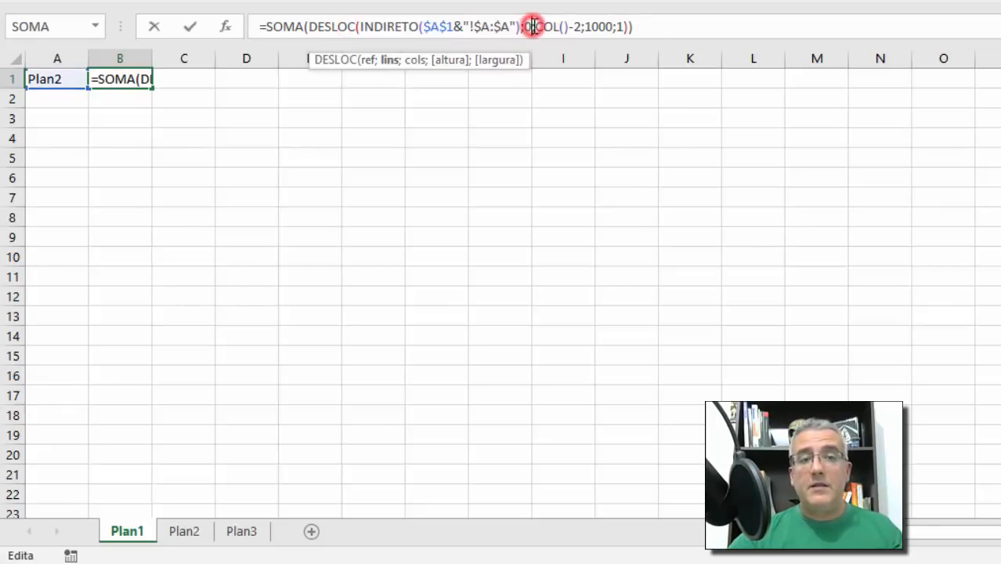
left_click(548, 27)
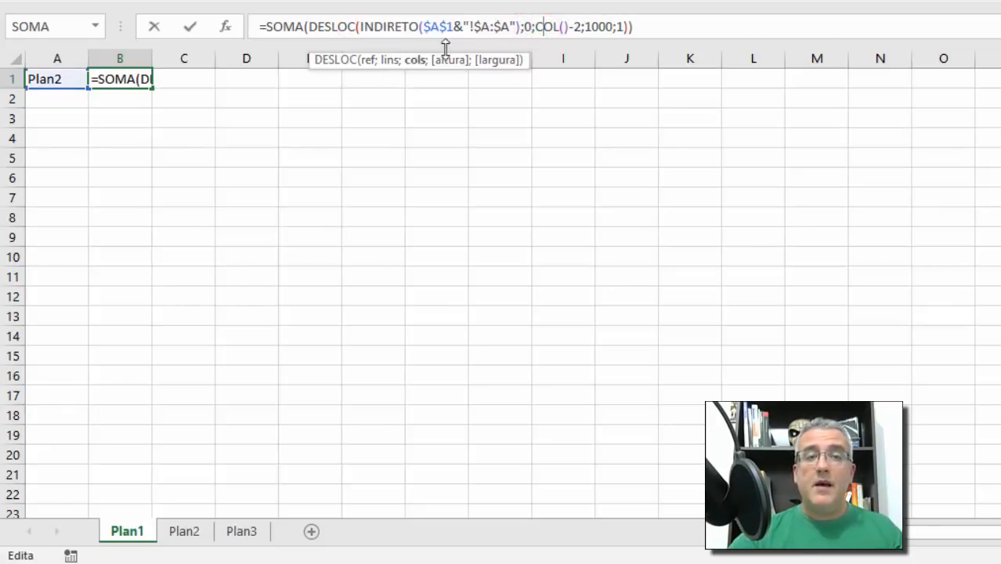
left_click(579, 25)
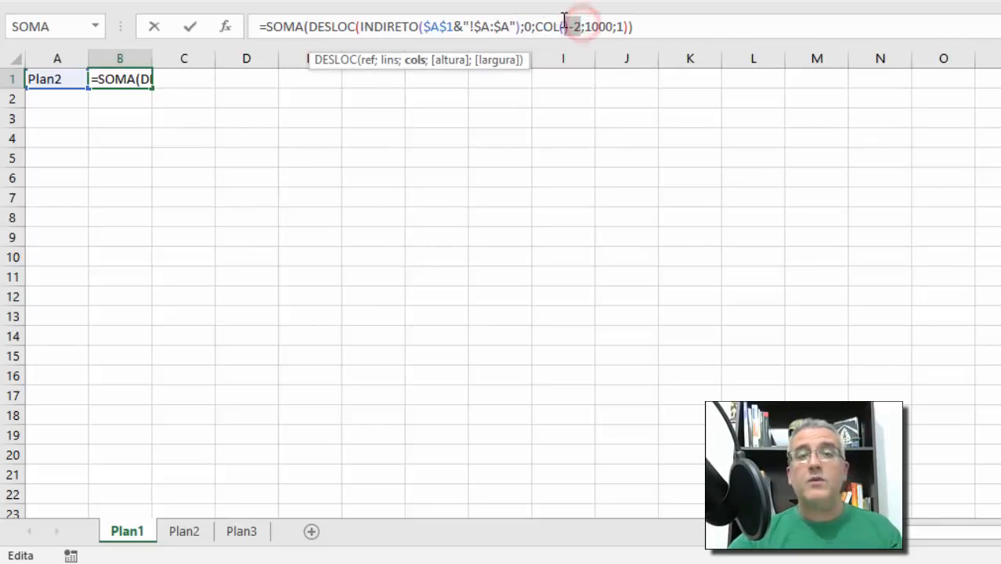
left_click(431, 29)
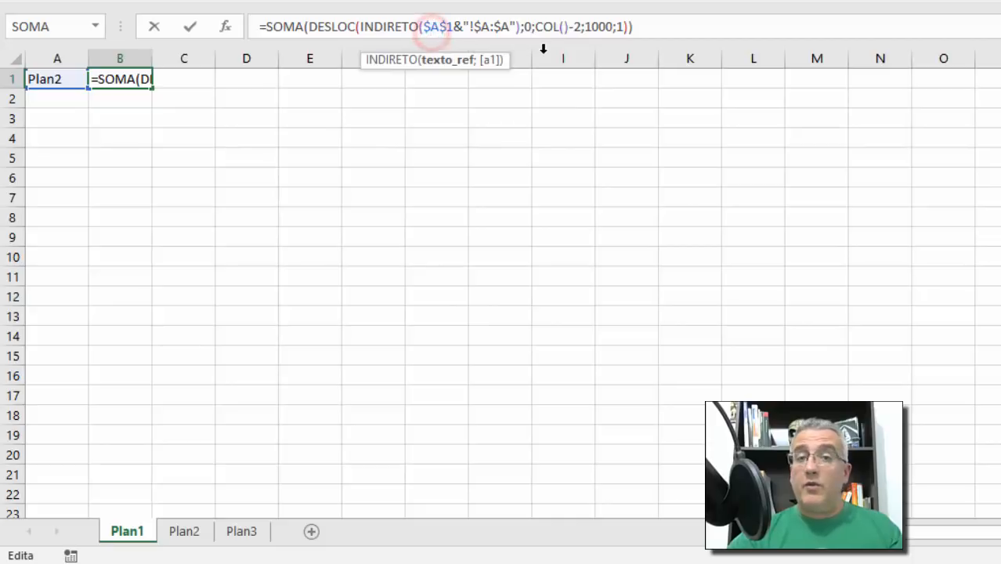
key("ctrl+Return")
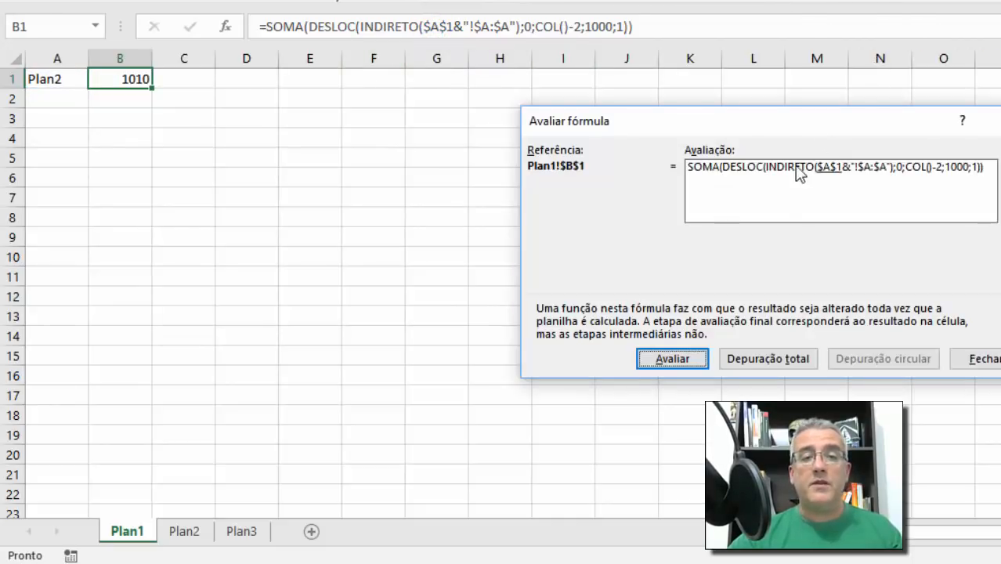
Evaluate the B1 formula stage by stage through to its final result, and close the evaluation.
left_click(673, 357)
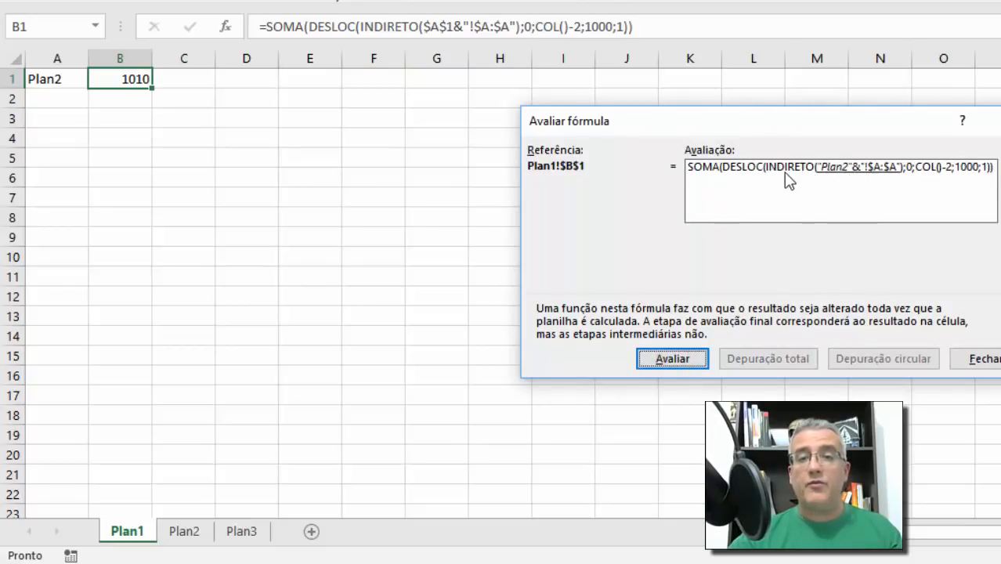
left_click(675, 359)
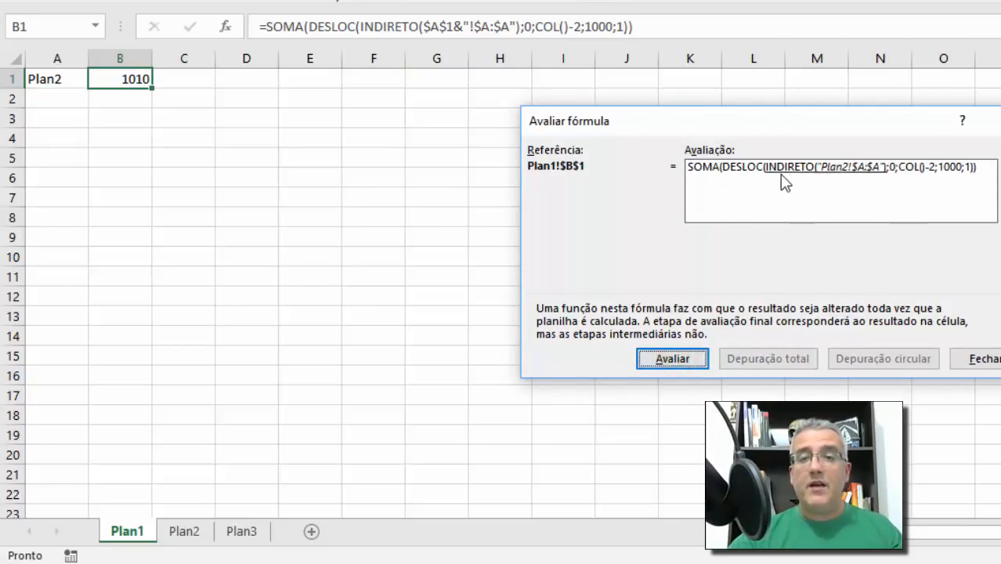
left_click(699, 358)
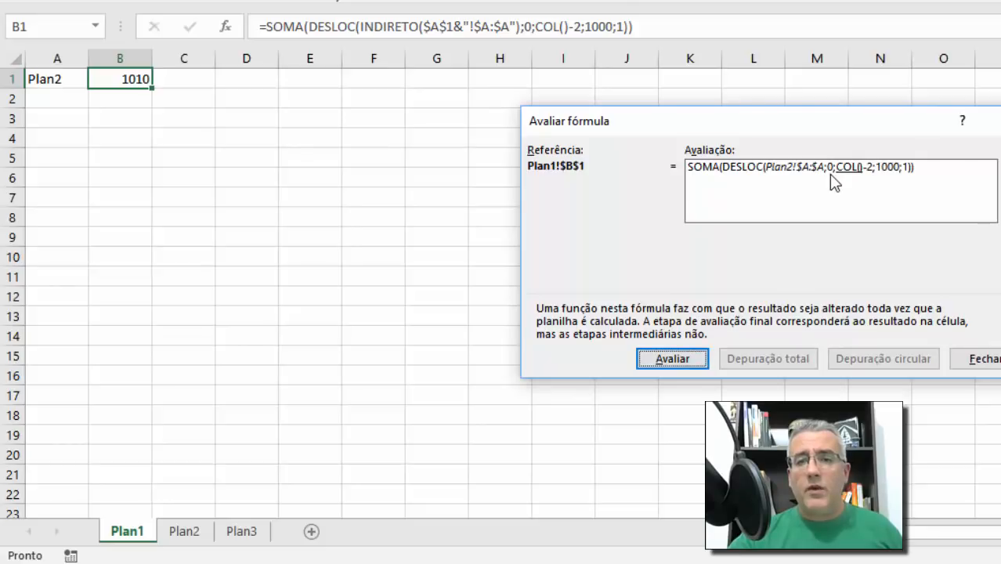
left_click(661, 360)
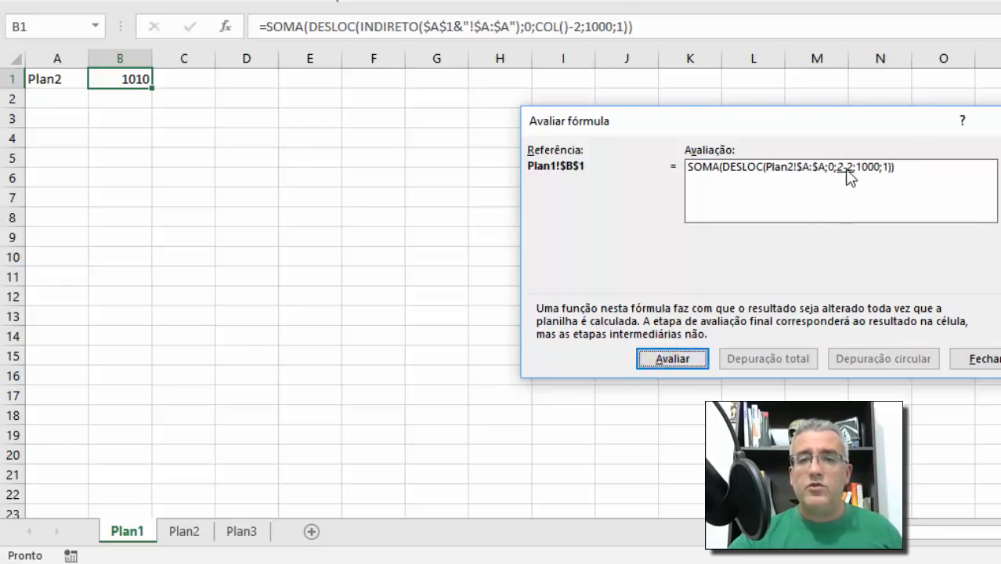
left_click(665, 359)
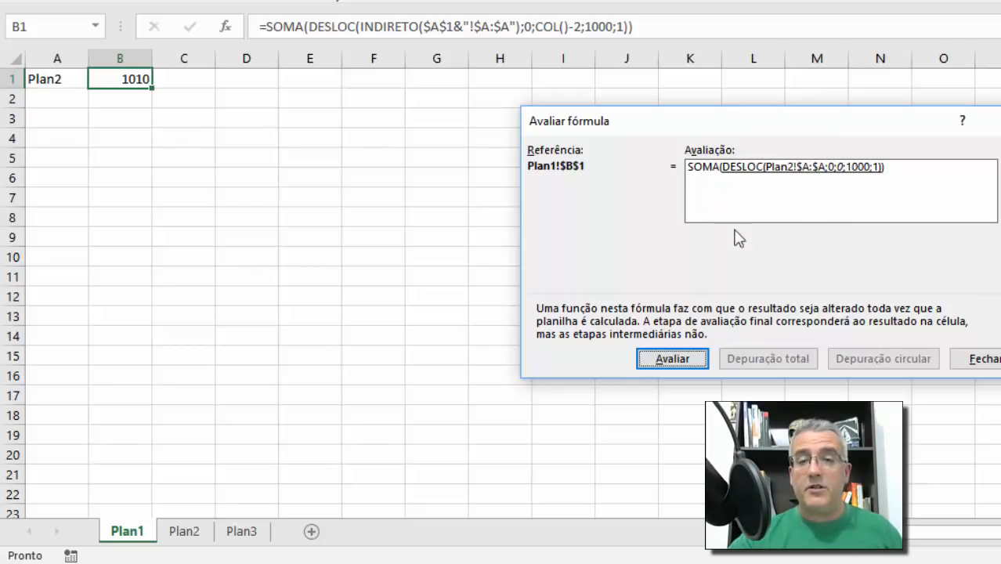
left_click(686, 358)
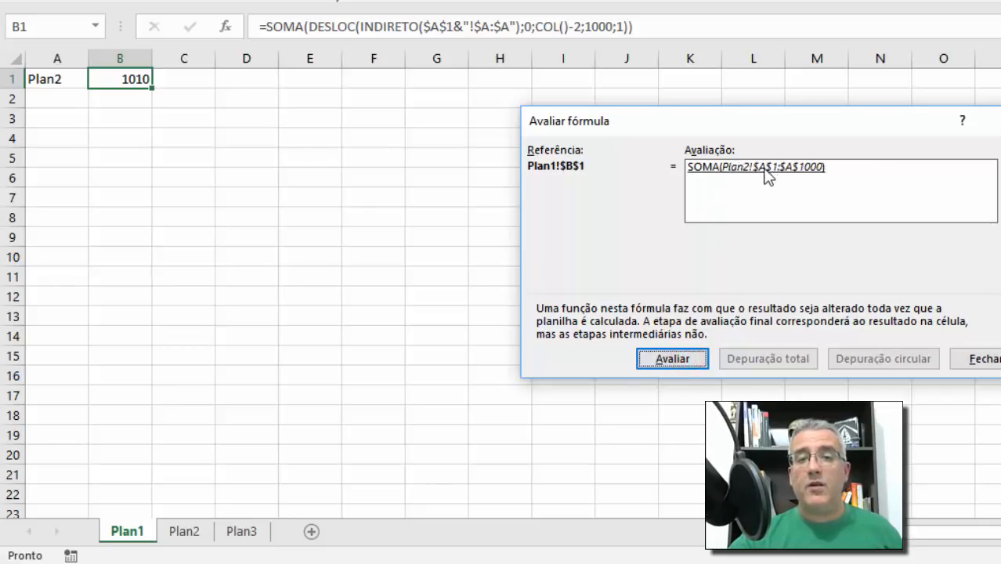
left_click(686, 358)
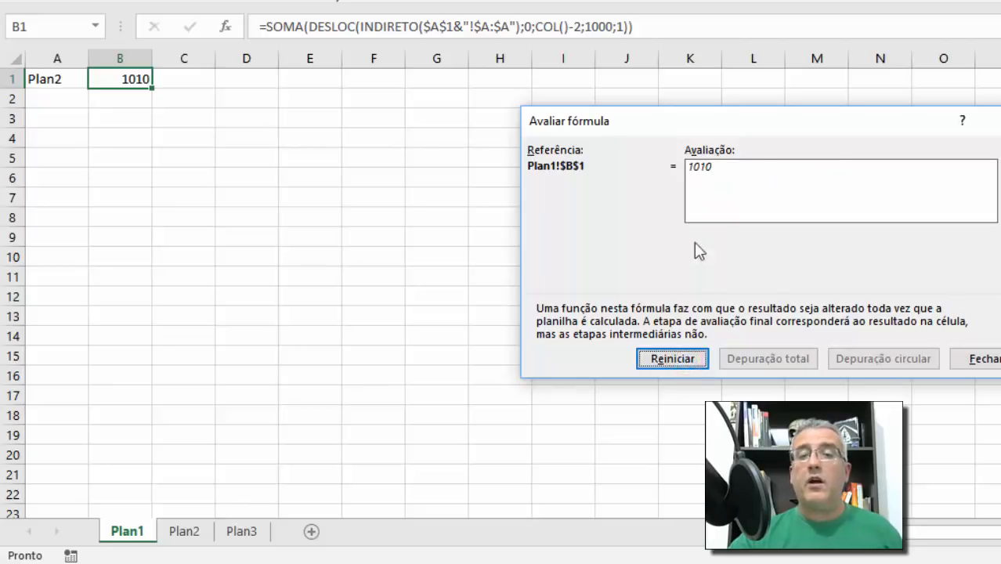
left_click(982, 358)
left_click(79, 84)
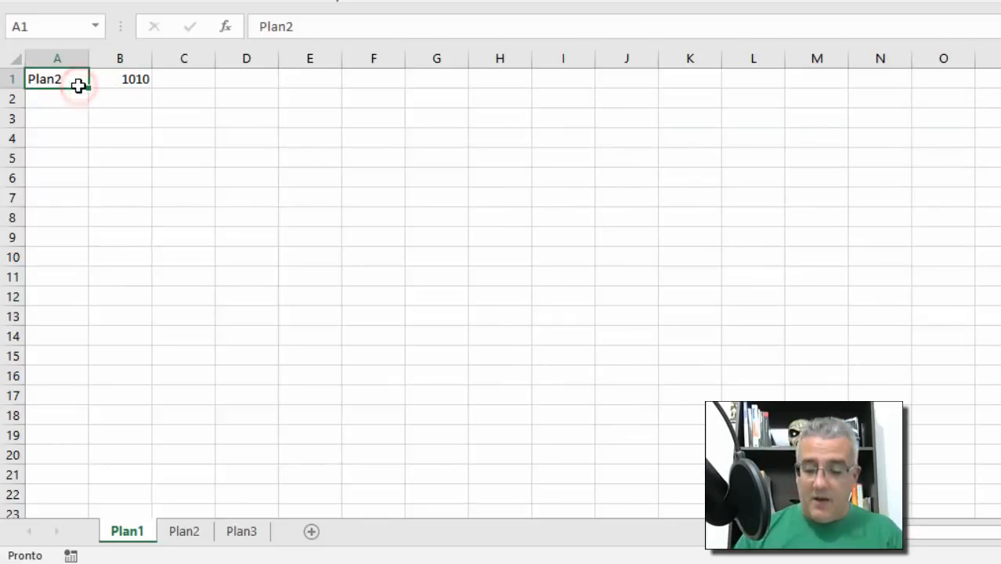
type("plan")
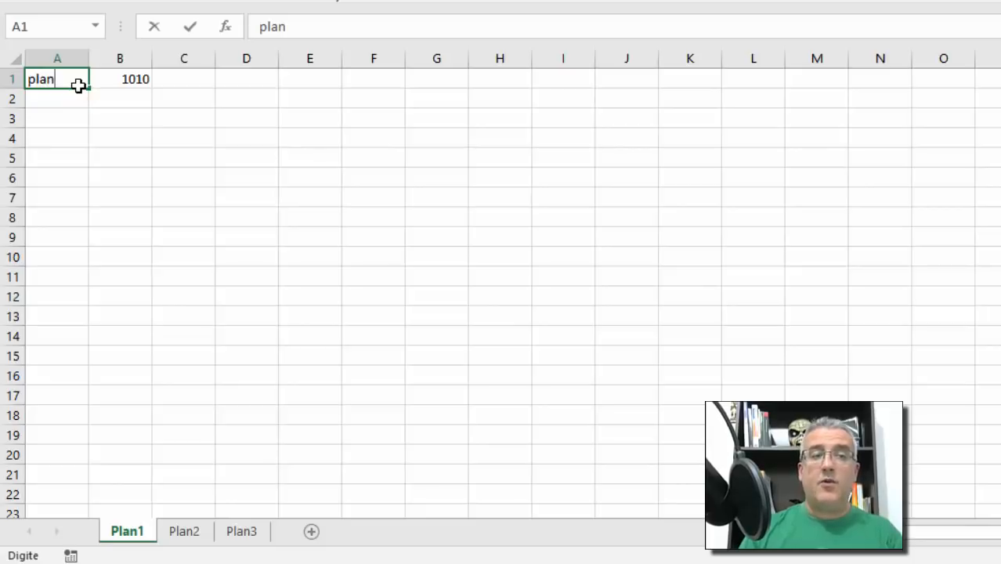
key("Escape")
Copy the SOMA formula from B1 into C1 in Plan1.
key("Right")
key("ctrl+c")
key("Right")
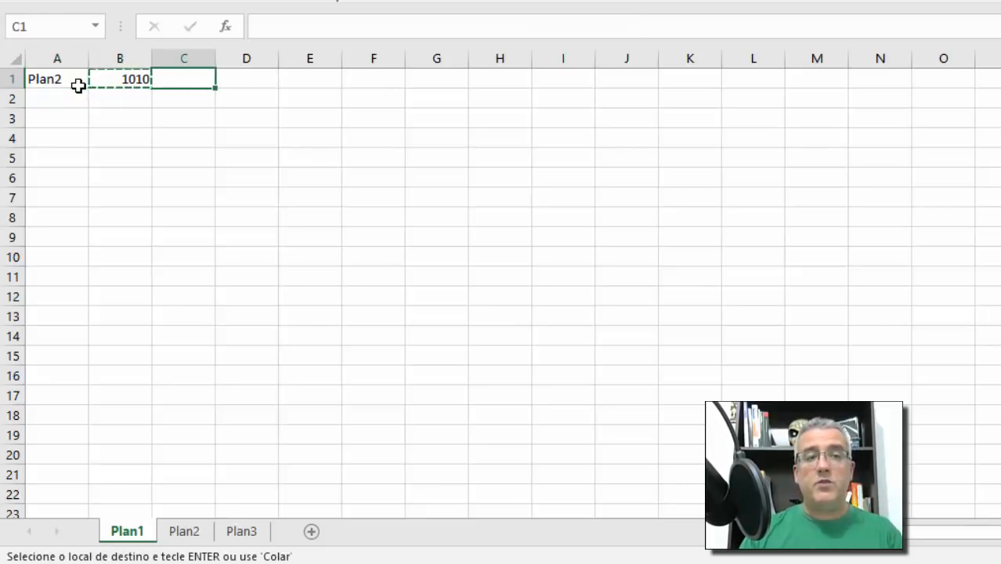
key("ctrl+v")
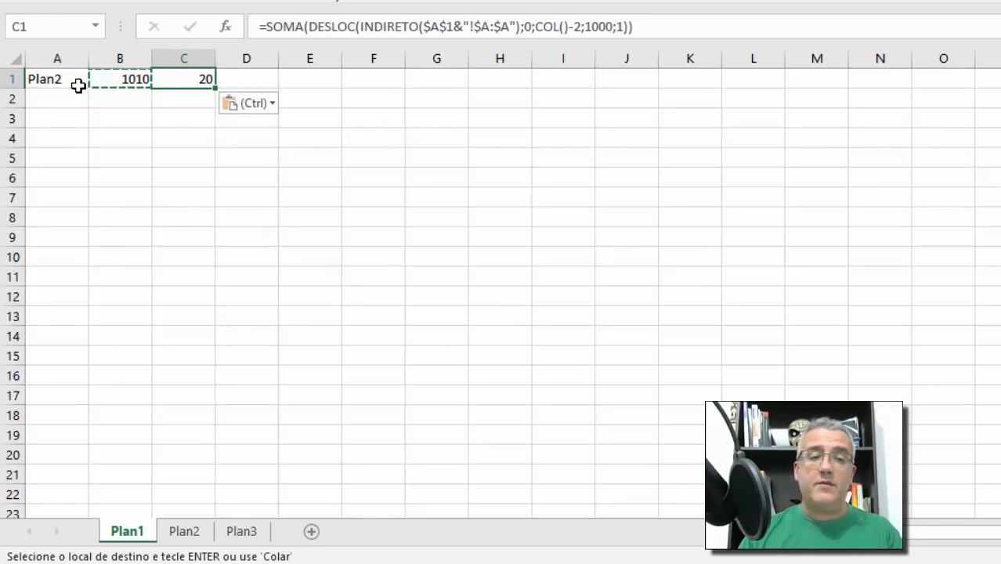
Select B1:B8 in Plan2 to compare its values with the copied formula in Plan1 C1.
key("ctrl+Page_Down")
key("Right")
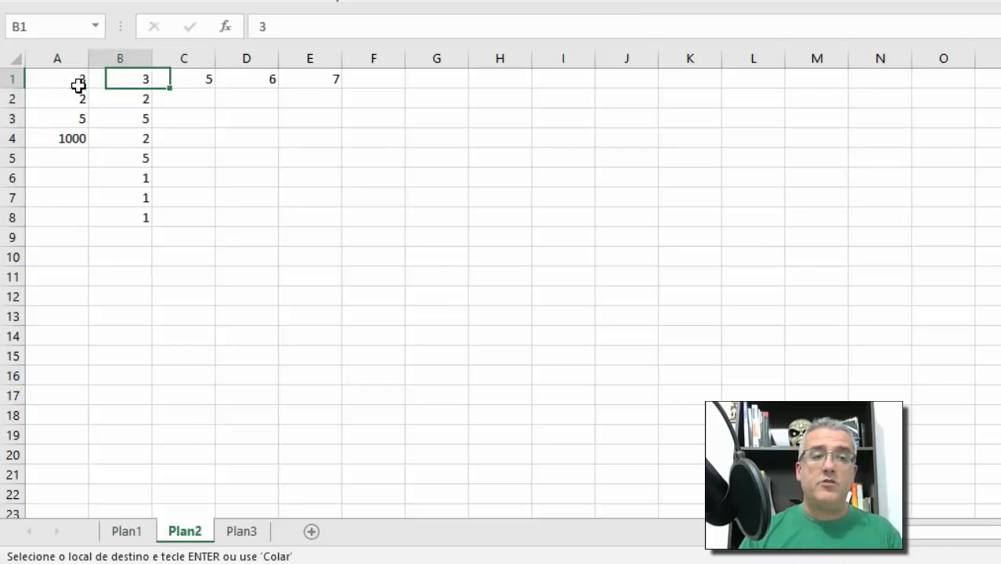
key("ctrl+shift+Down")
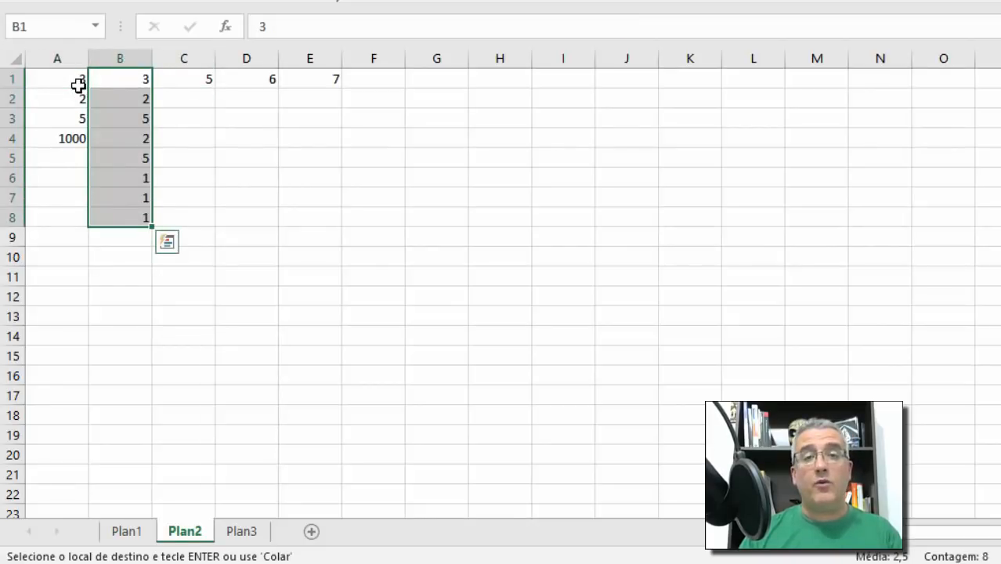
key("ctrl+Page_Up")
Copy the SOMA formula from C1 into D1, E1 and F1 in Plan1.
key("Left")
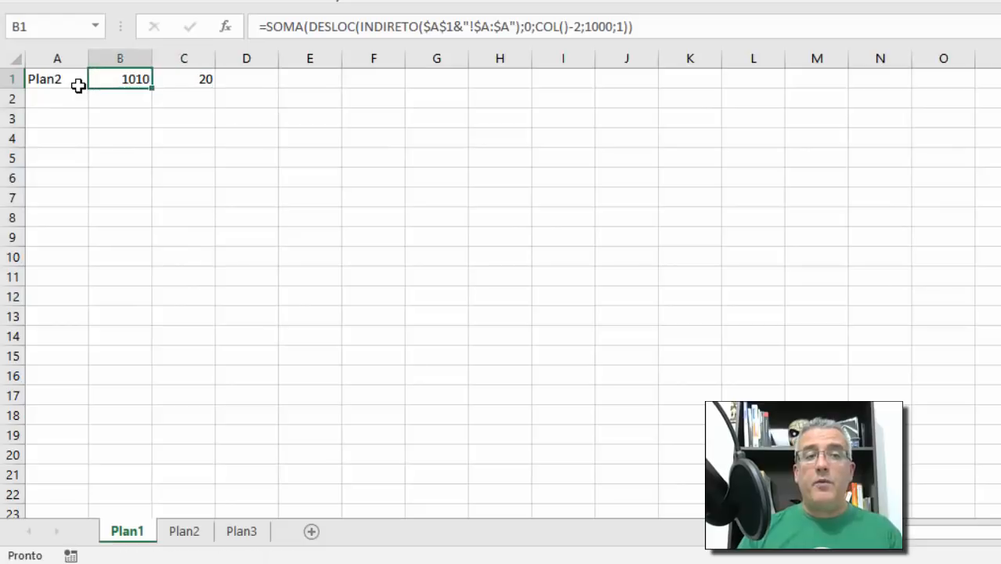
key("Right")
key("Right")
key("ctrl+v")
key("Right")
key("ctrl+v")
key("Right")
key("ctrl+v")
Extend the copied SOMA formula into G1, H1 and I1 in Plan1.
key("Right")
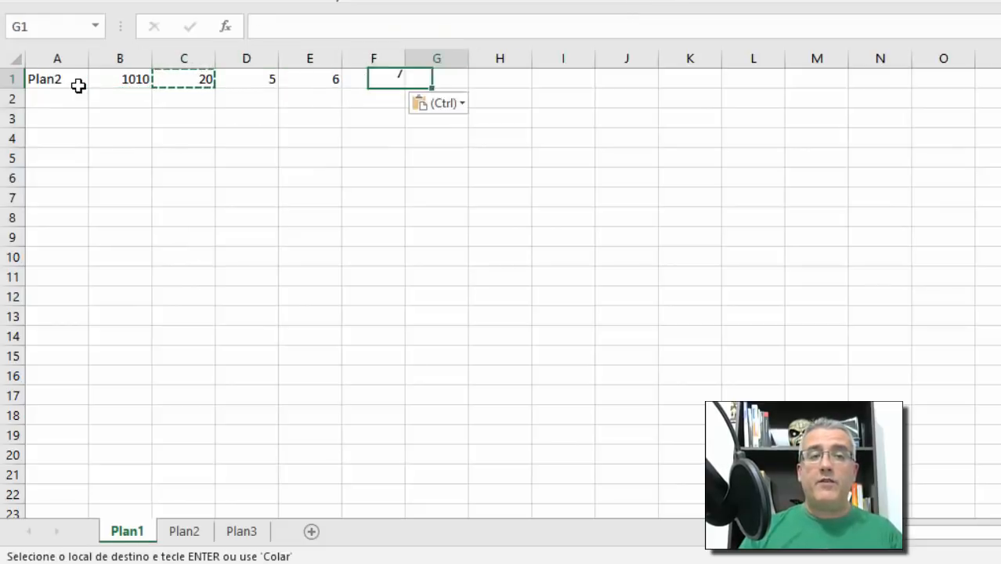
key("ctrl+Right")
key("ctrl+Left")
key("Right")
key("ctrl+v")
key("Right")
key("ctrl+v")
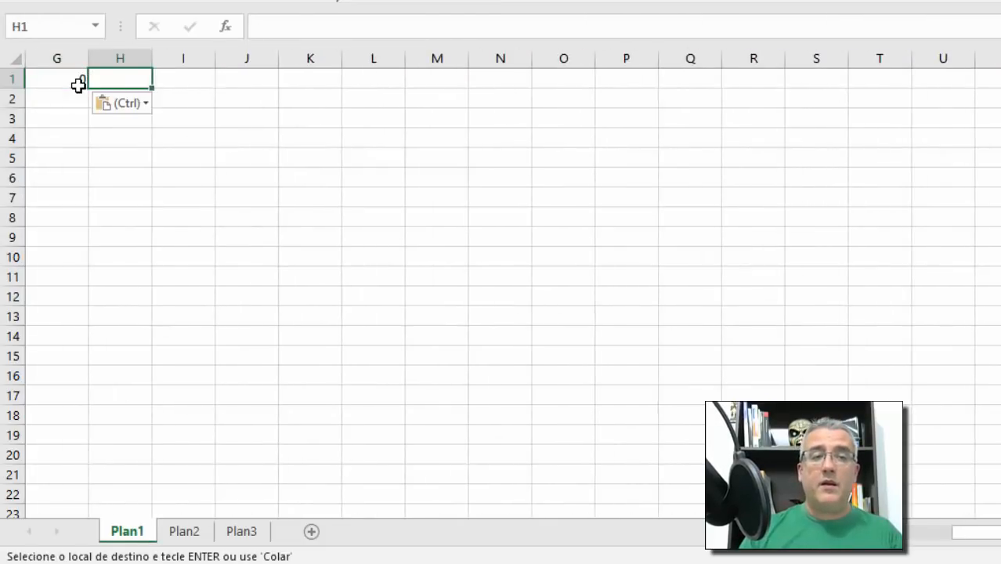
key("Right")
key("ctrl+v")
key("Escape")
Review the copied formulas and their results cell by cell from B1 to I1.
key("Left")
key("Left")
key("ctrl+Left")
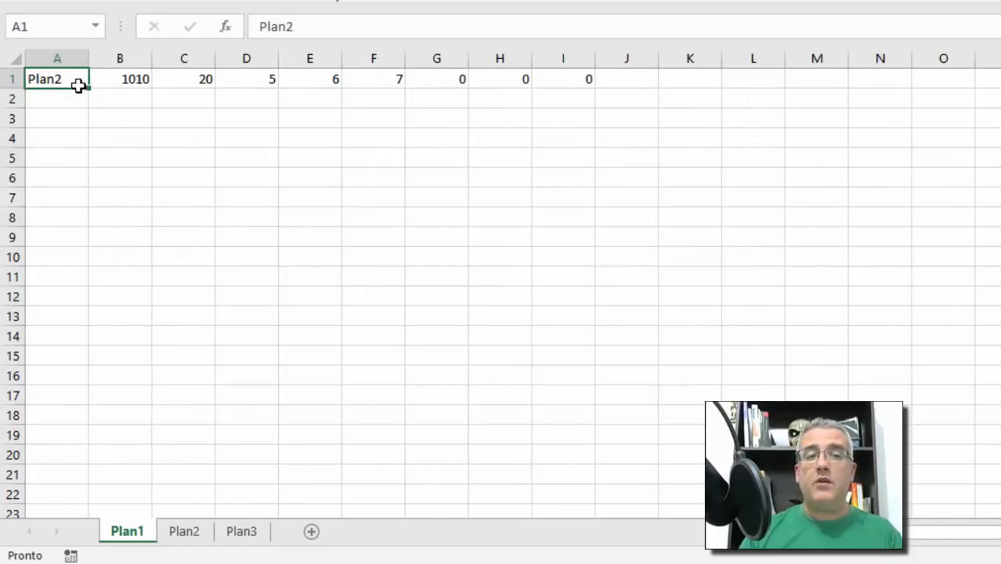
key("Right")
key("Right")
key("Right")
key("Right")
key("Right")
key("Right")
key("Right")
key("Right")
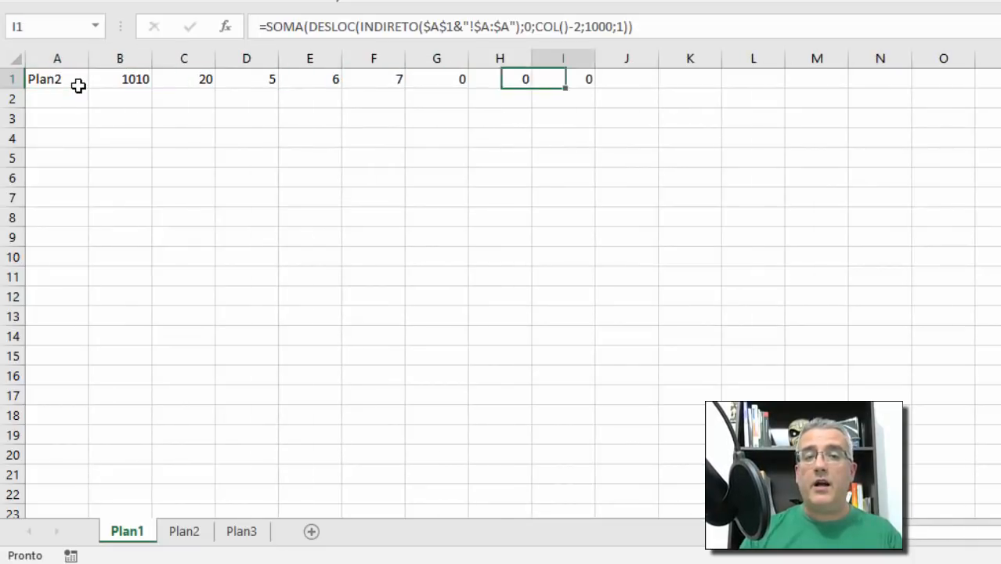
Change the sheet name in cell A1 of Plan1 to Plan3.
key("Left")
key("Left")
key("Left")
key("Left")
key("Left")
key("Left")
key("Left")
key("Left")
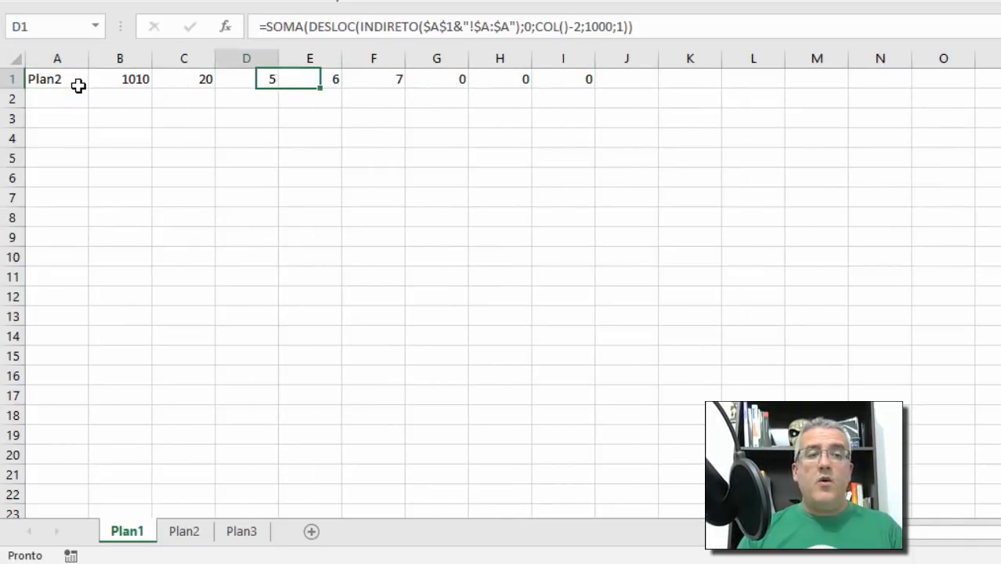
type("Plan3")
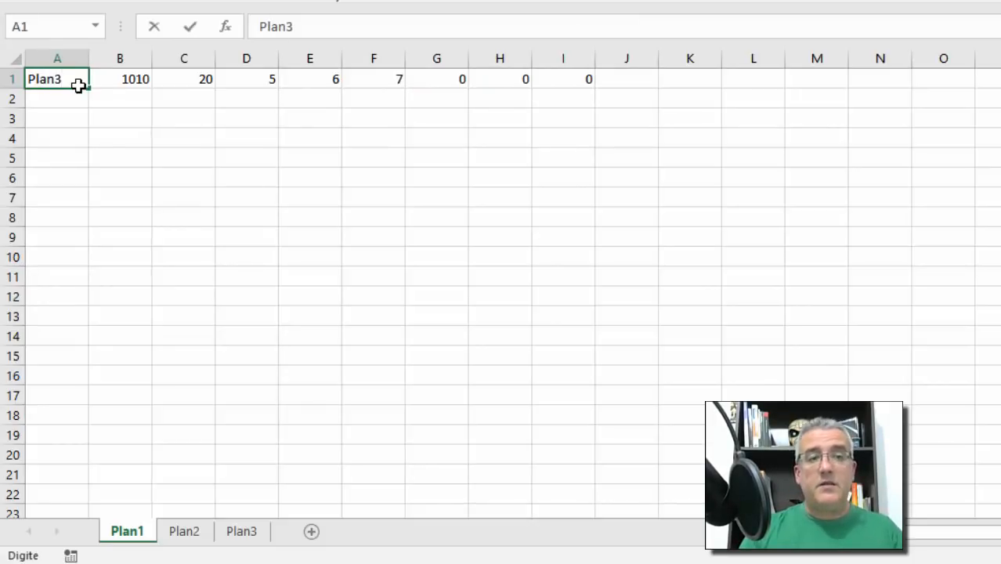
key("Return")
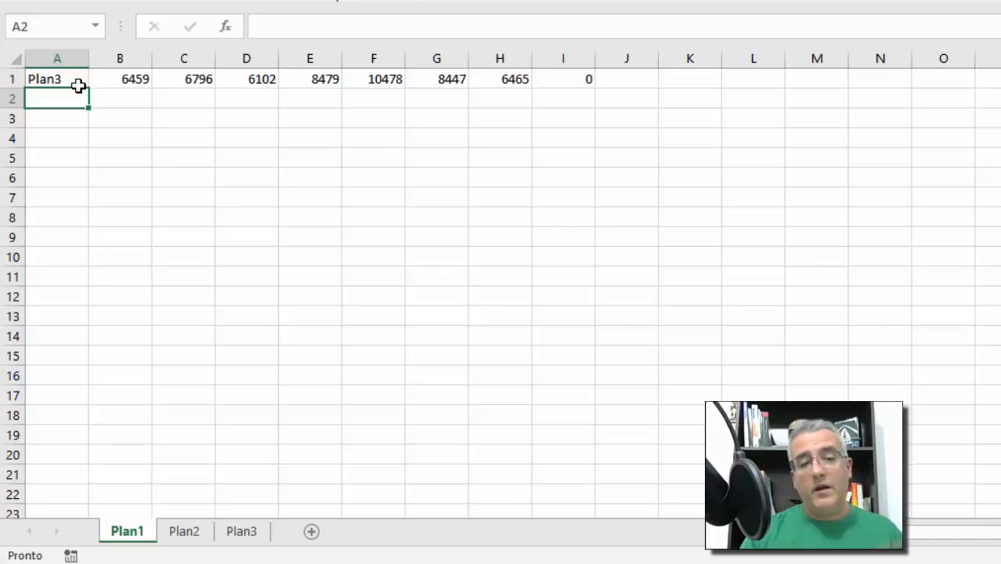
Look at the data columns in Plan3 that the Plan1 formulas sum, and return to Plan1.
key("ctrl+Page_Down")
key("ctrl+Page_Down")
left_click(78, 87)
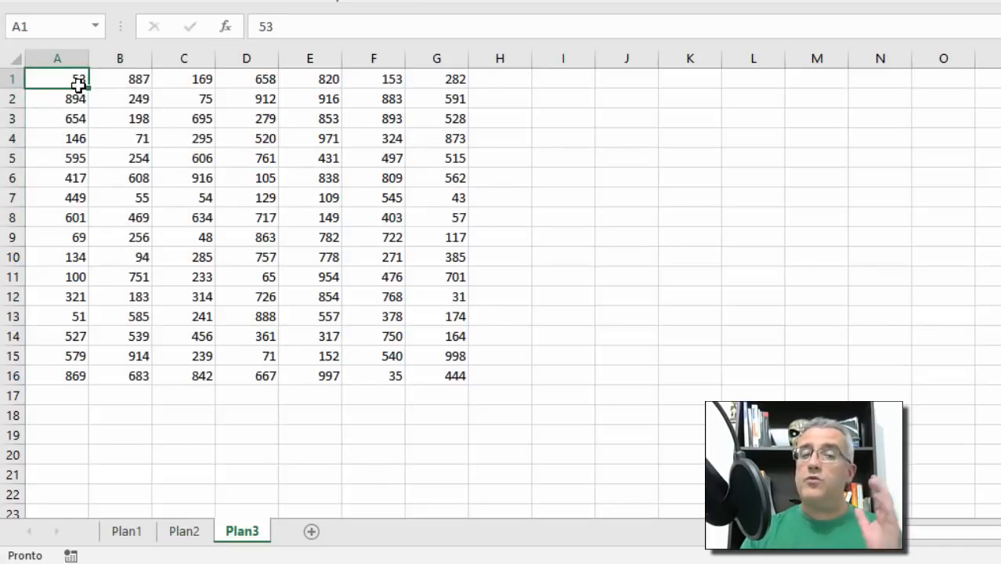
key("ctrl+Page_Up")
key("ctrl+Page_Up")
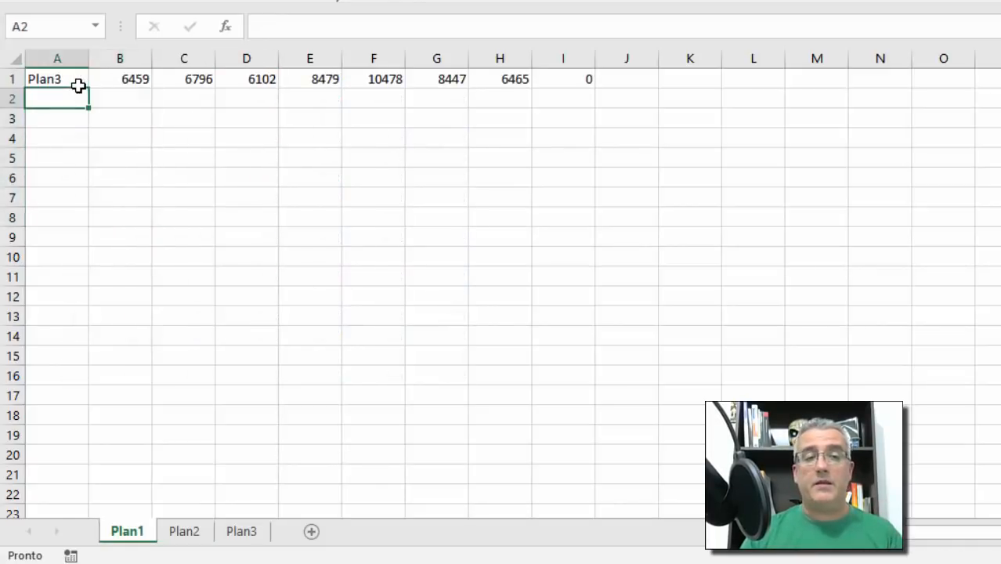
Examine the height argument 1000 in the B1 formula of Plan1, and look at the column data in Plan2.
left_click(78, 86)
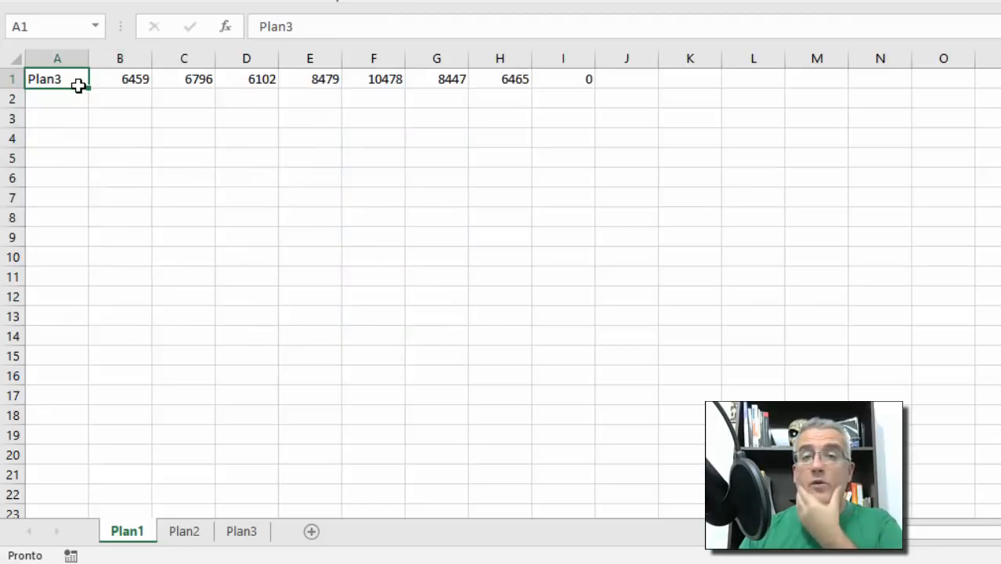
key("Right")
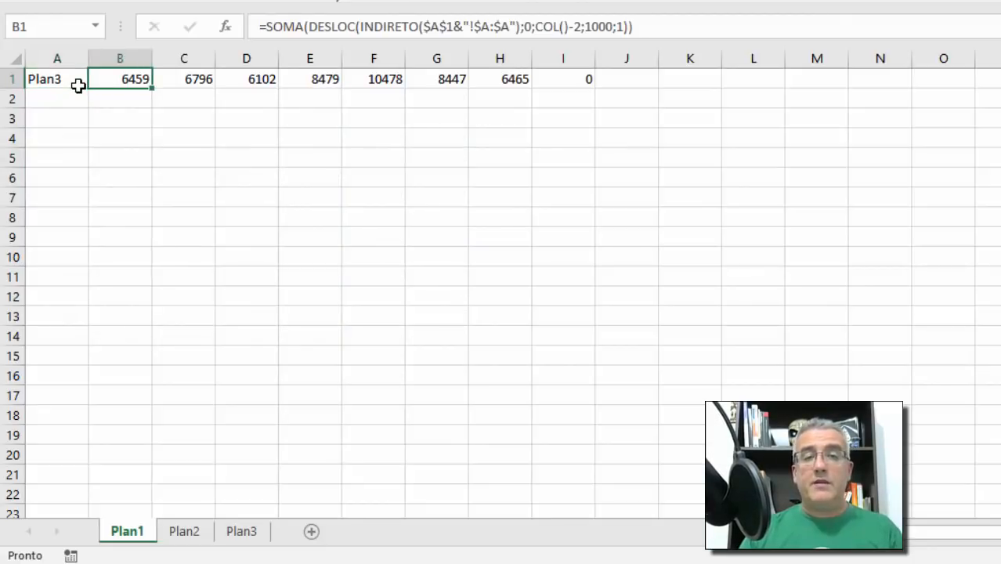
key("F2")
key("Left")
key("Left")
key("Left")
key("Left")
key("Left")
key("Left")
key("Left")
key("Left")
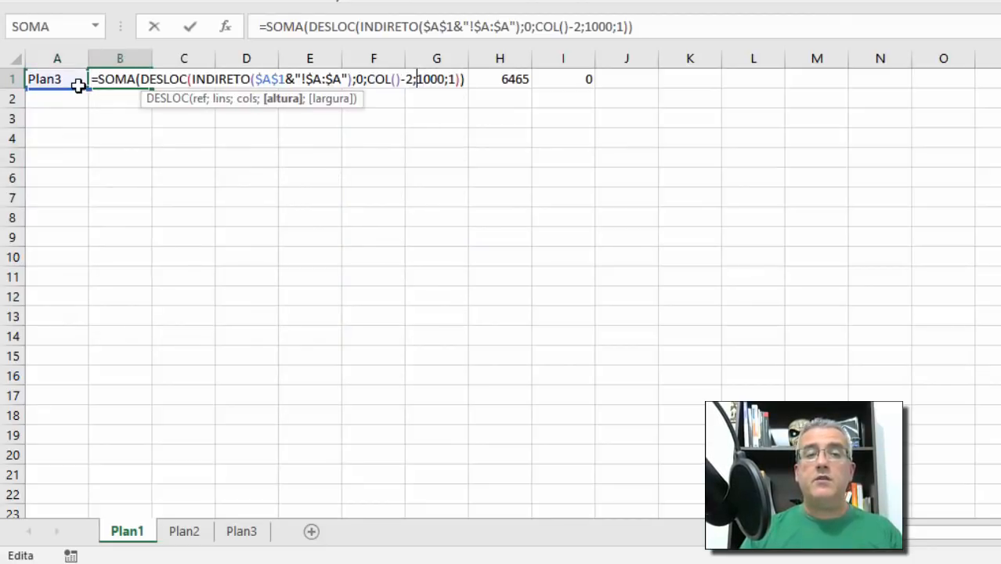
key("shift+Right")
key("shift+Right")
key("shift+Right")
key("shift+Right")
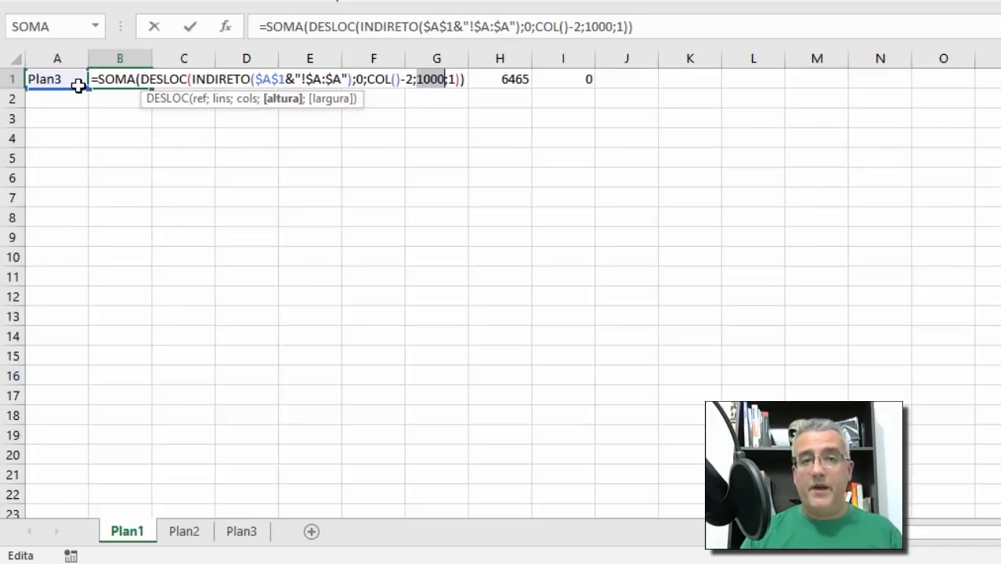
key("Escape")
key("ctrl+Page_Down")
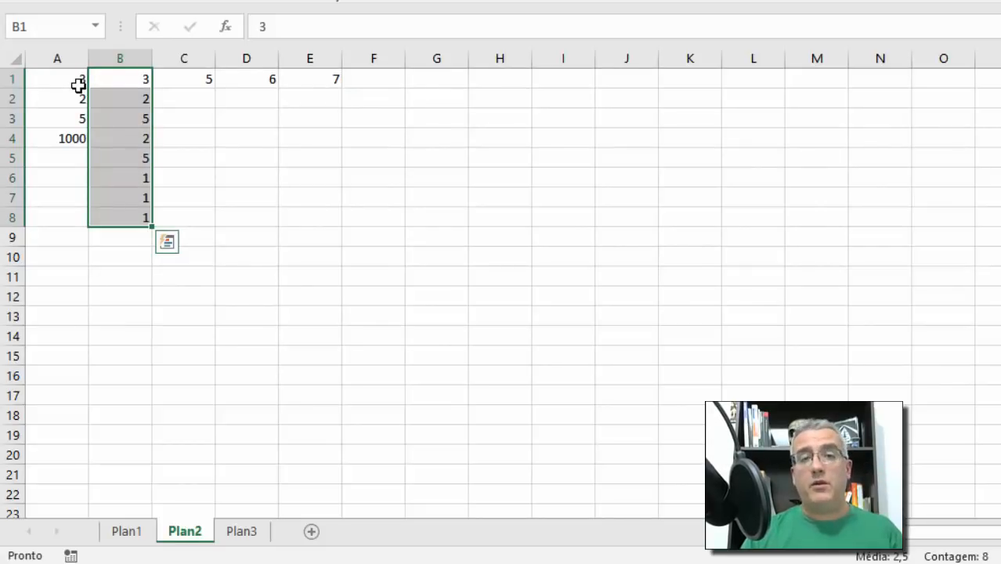
key("ctrl+Page_Up")
Enter the sheet name Plan2 in cell A3 of Plan1.
left_click(78, 86)
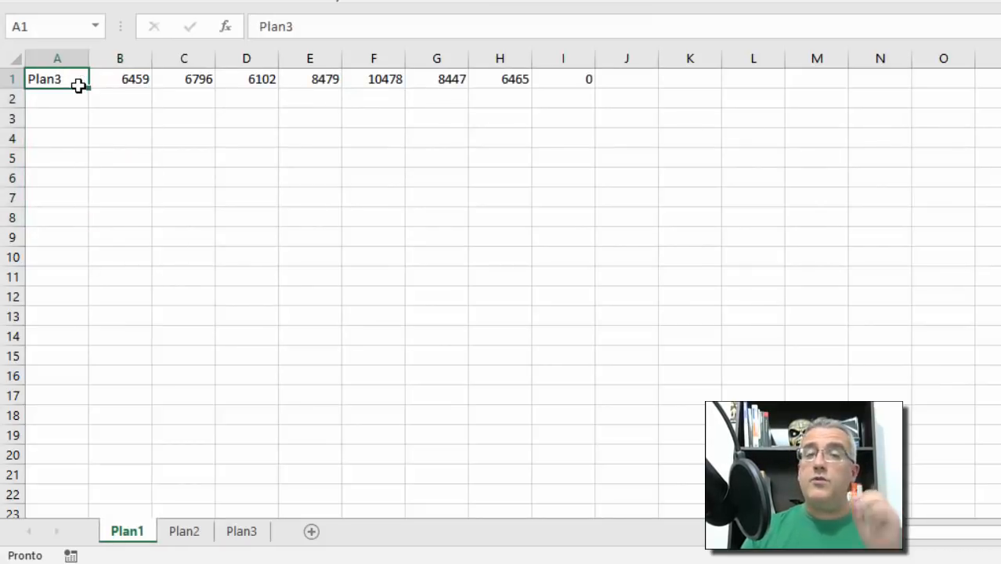
key("Down")
key("Up")
key("Down")
key("Down")
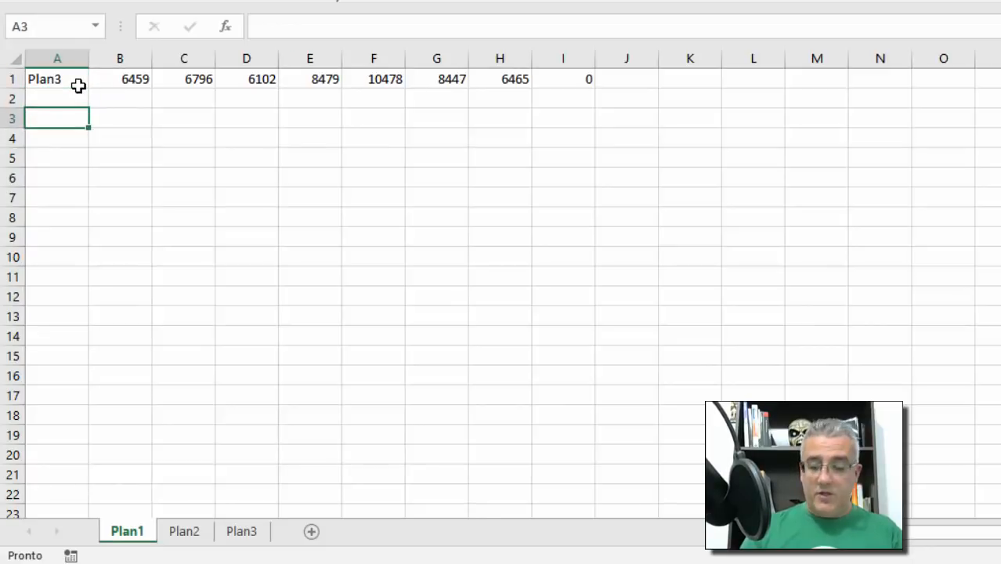
type("Plan2")
key("Return")
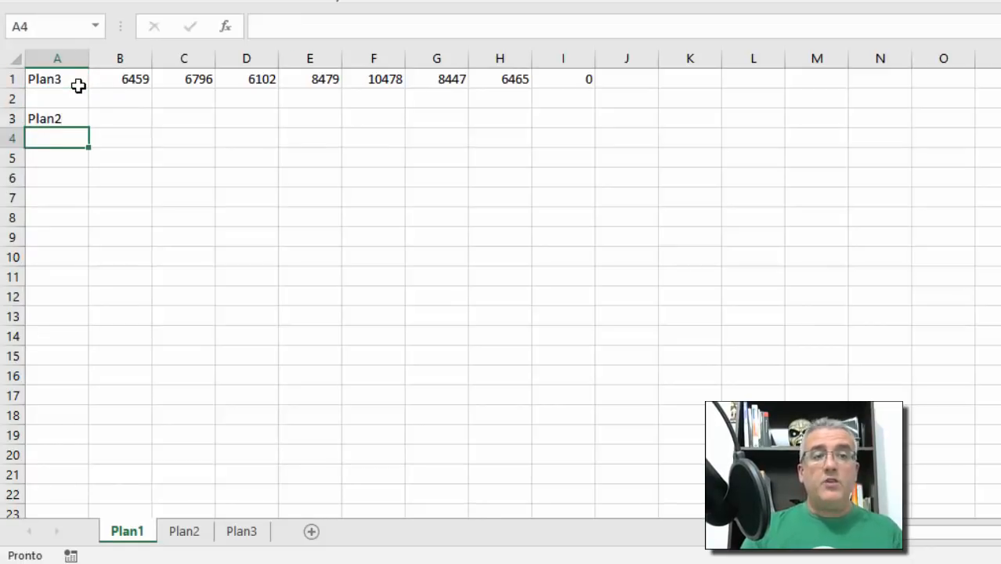
Begin a formula in B3 with SOMA, DESLOC and INDIRETO nested, taking the absolute reference $A$3 as the sheet name.
key("Right")
key("Up")
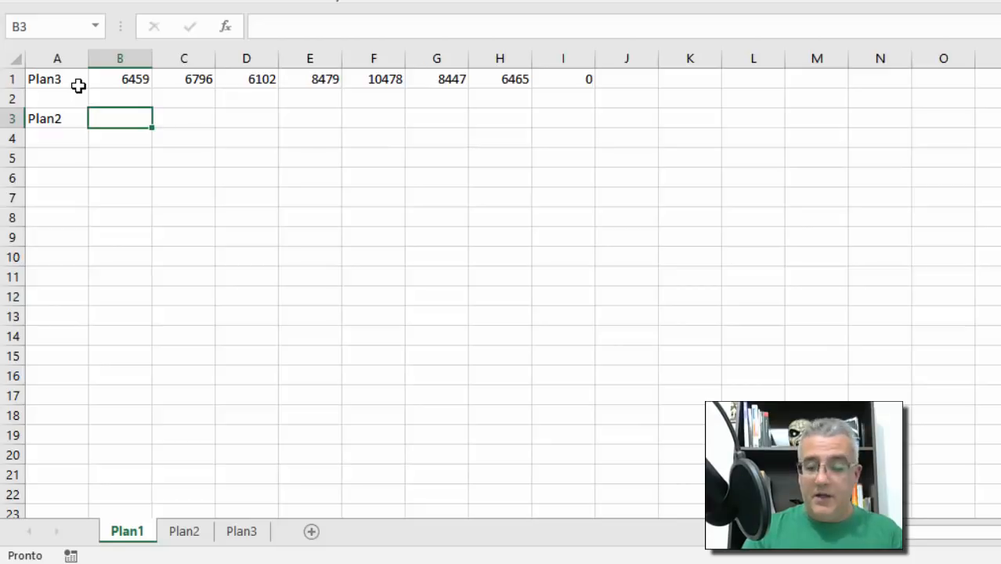
type("=soma(")
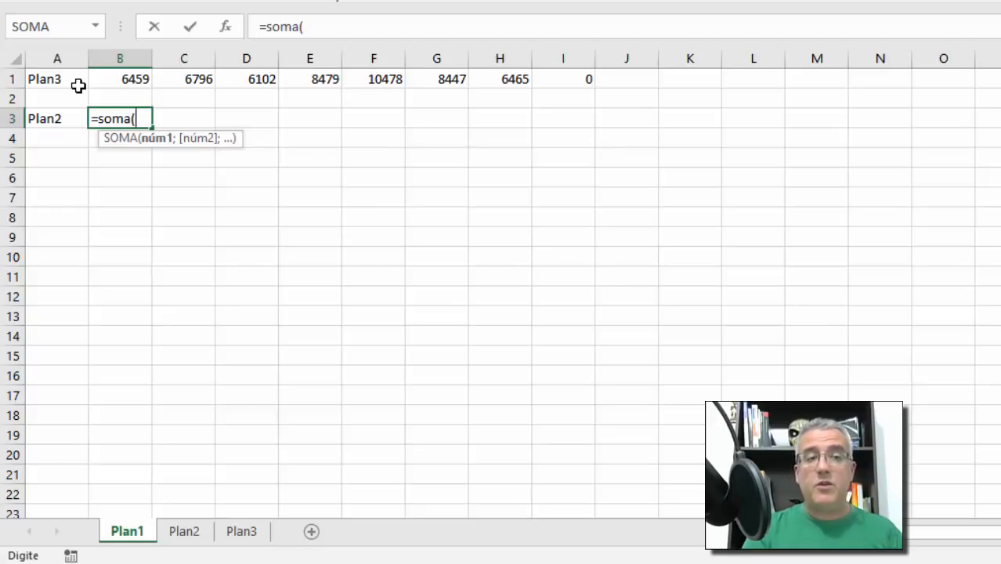
type("desloc(")
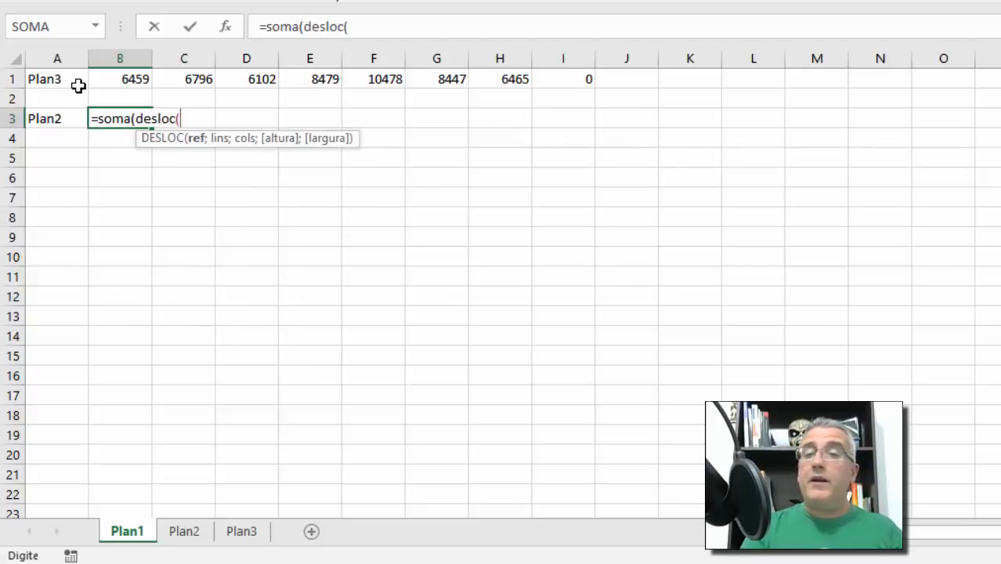
type("indireto(")
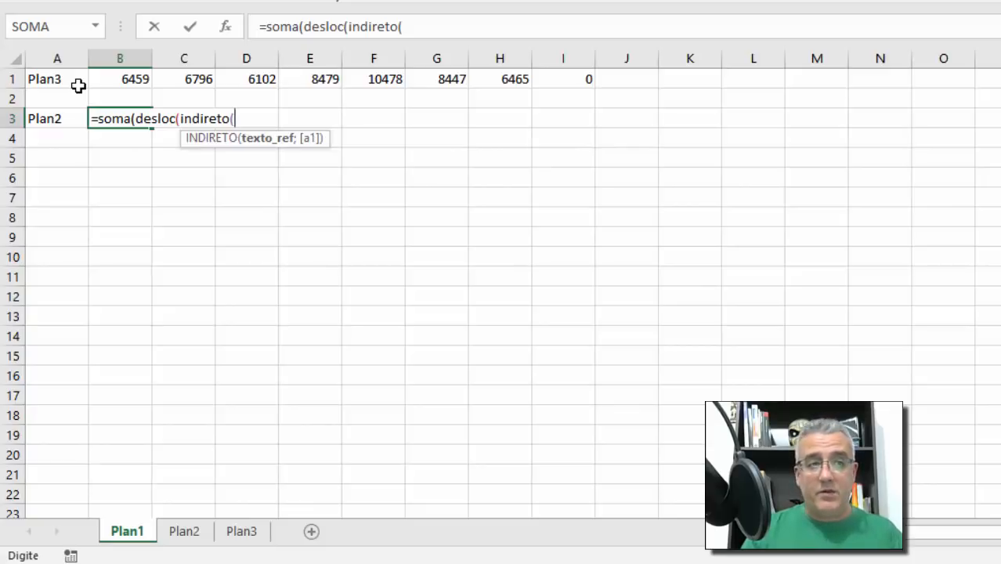
key("Left")
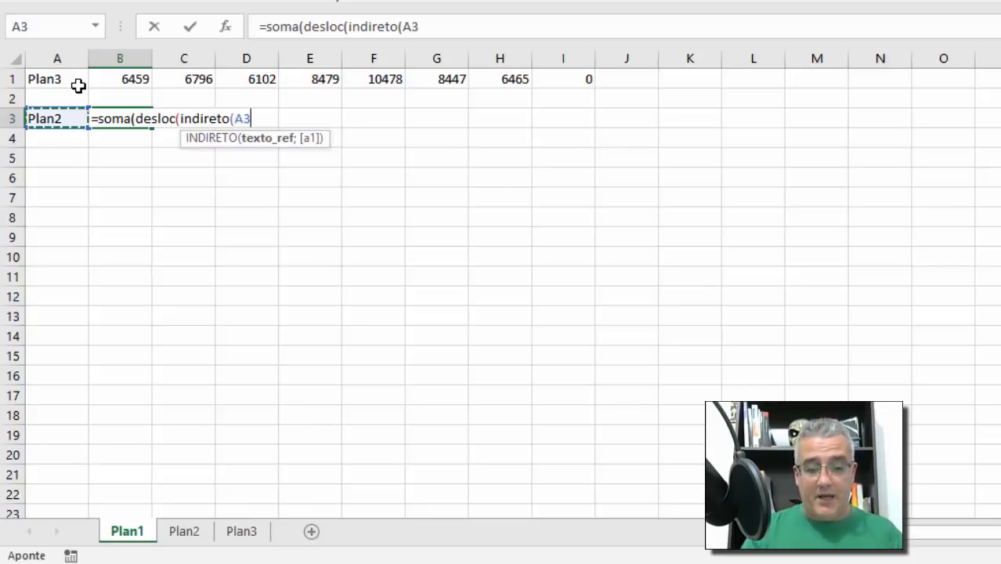
key("F4")
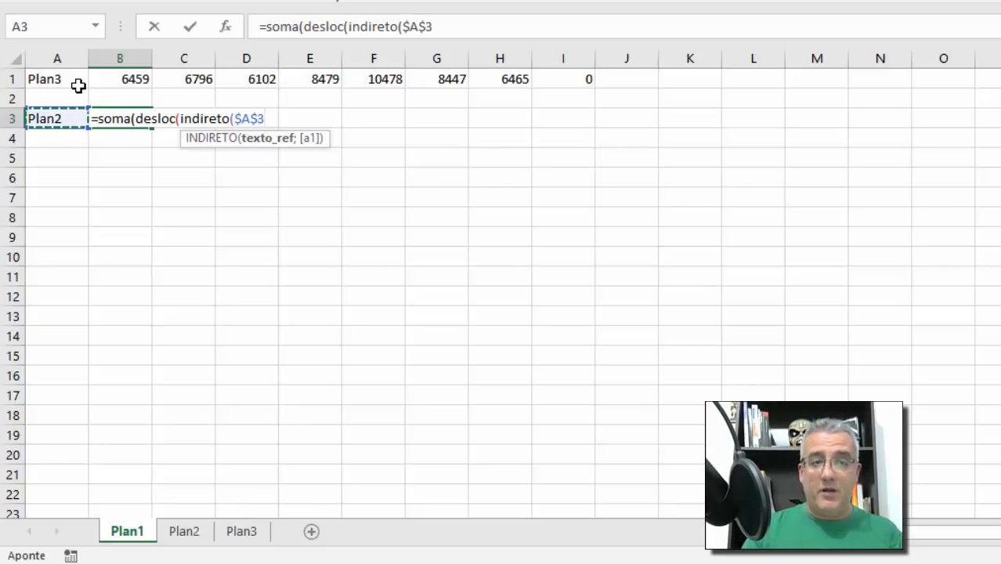
type(";")
key("BackSpace")
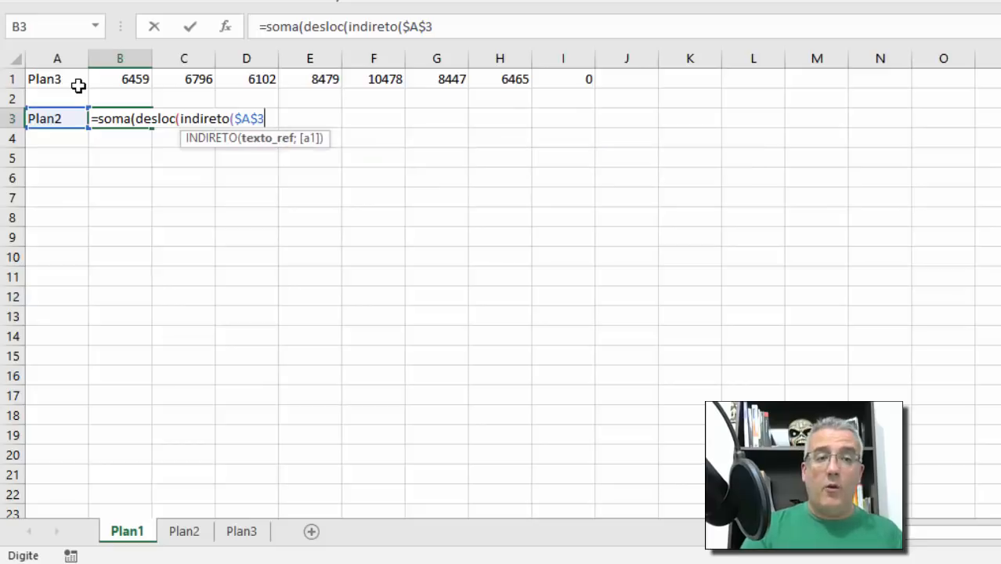
Add the column text "!A:A" after $A$3 in the B3 formula and close the INDIRETO function.
type("\"!")
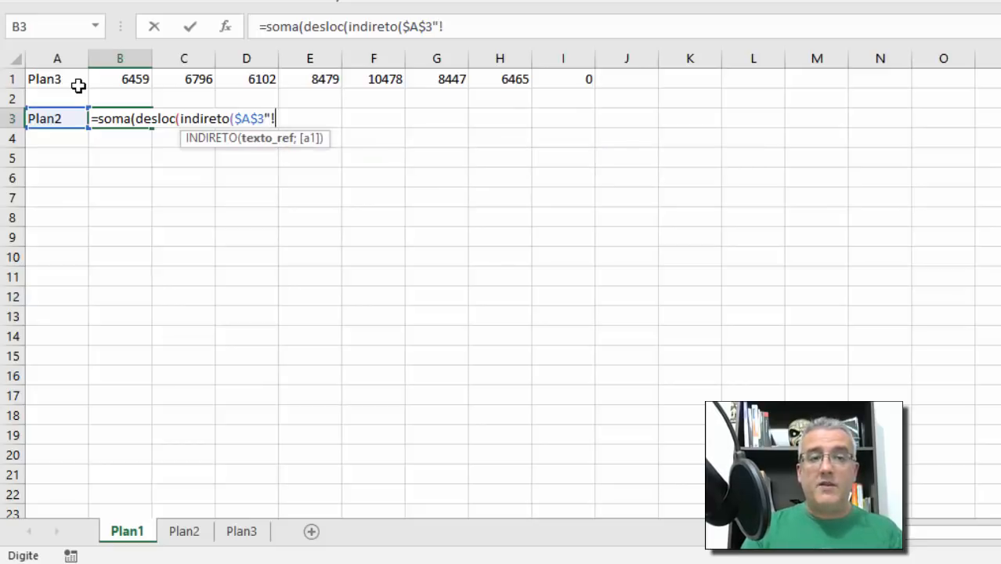
type("\"")
key("BackSpace")
type("A:A")
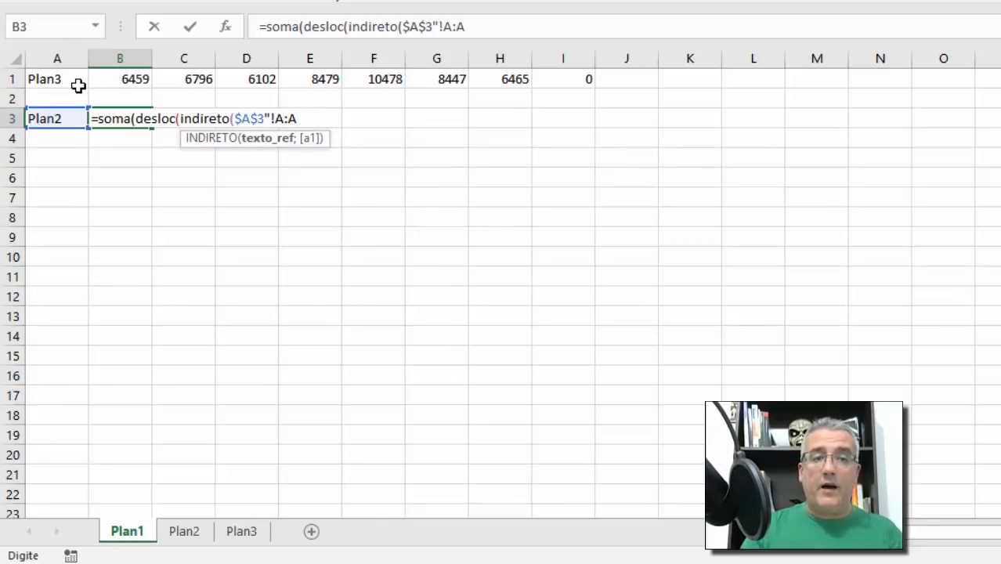
type("\")")
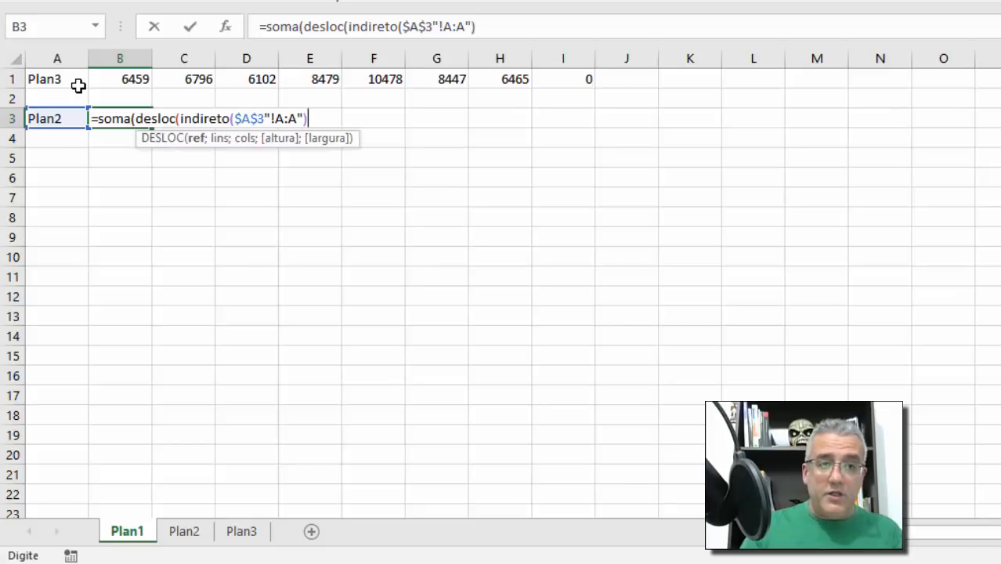
Make the column reference inside the INDIRETO text of B3 absolute, as $A:$A.
key("F2")
key("Left")
key("Left")
key("Left")
key("Left")
key("Left")
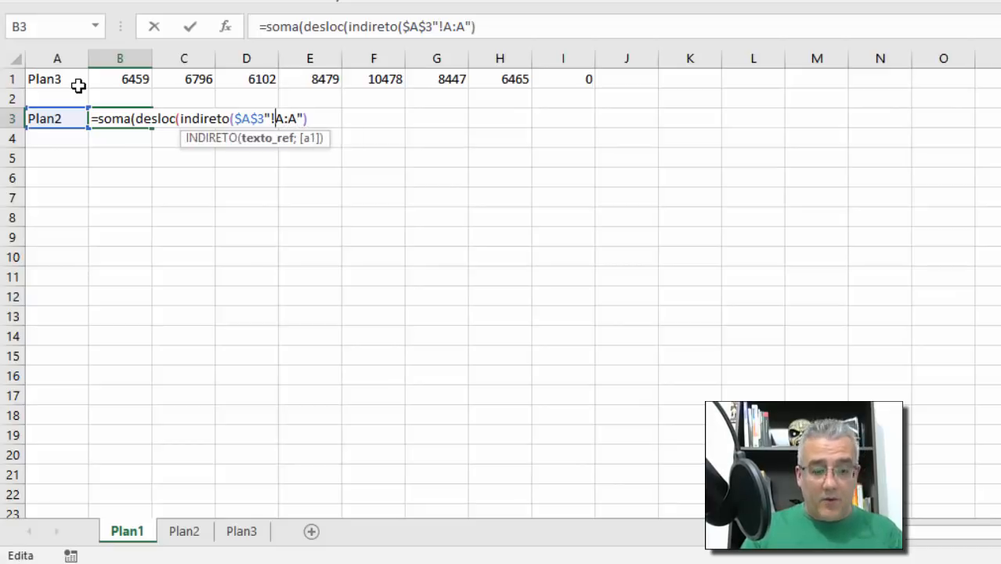
type("$")
key("BackSpace")
type("$")
key("Right")
key("Right")
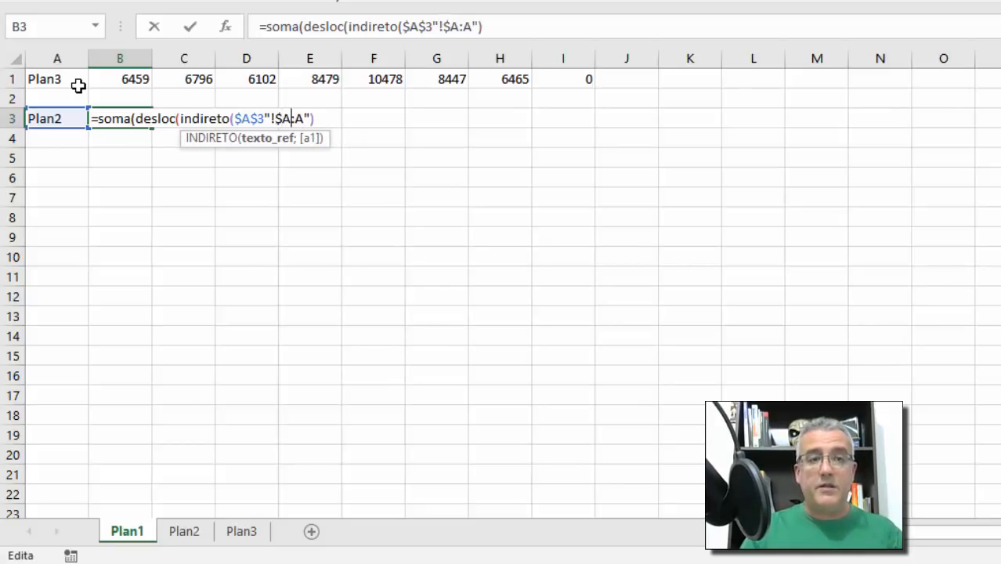
type("$")
key("Right")
key("Right")
key("Right")
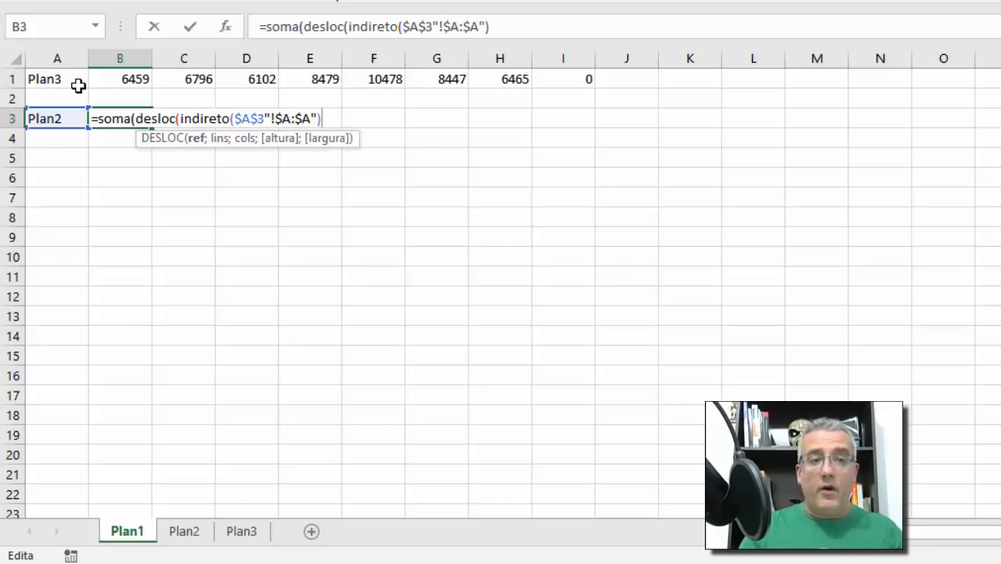
Give DESLOC in the B3 formula a row offset of 0 and a column offset of col()-2.
type(";")
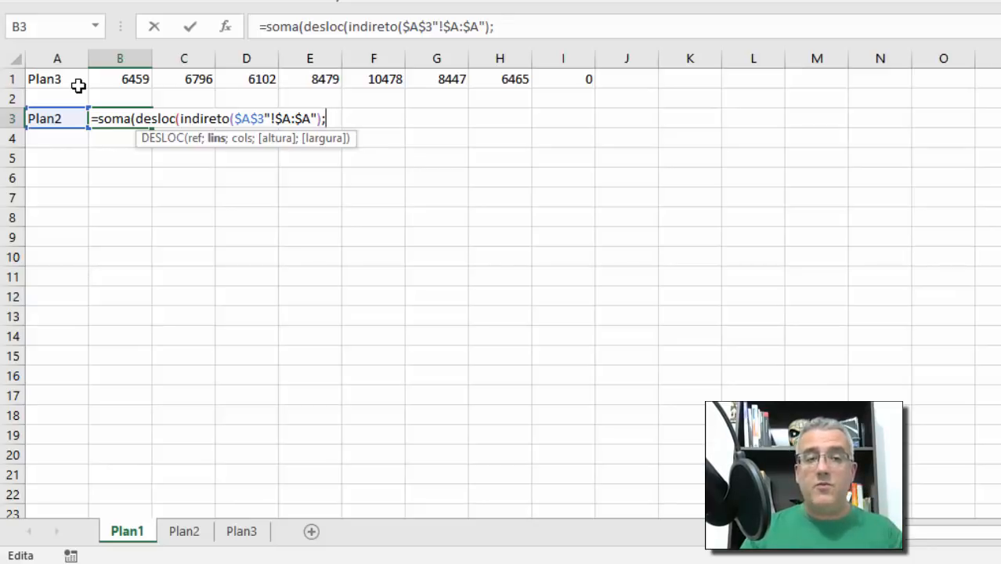
type("0;")
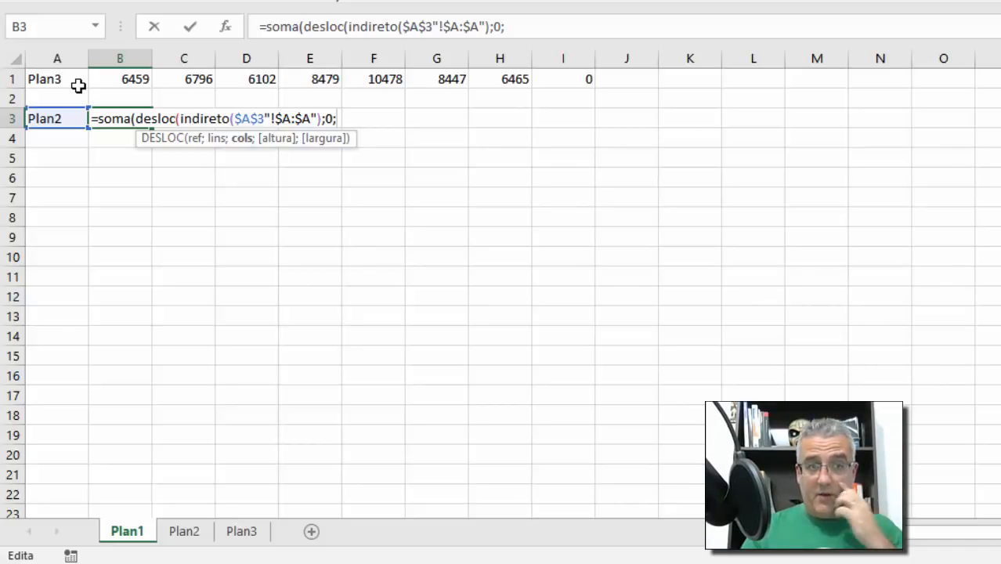
type("col")
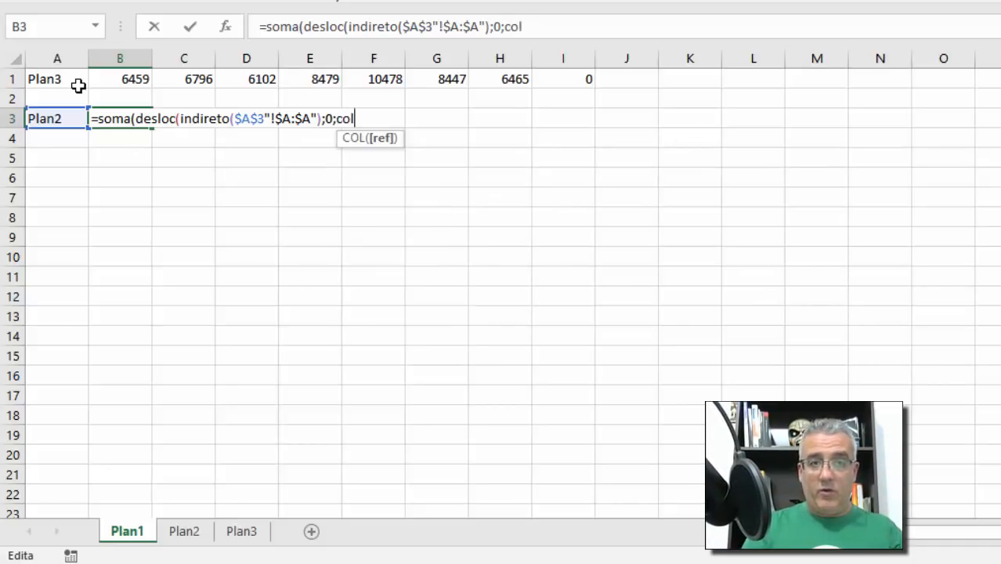
type("()-2")
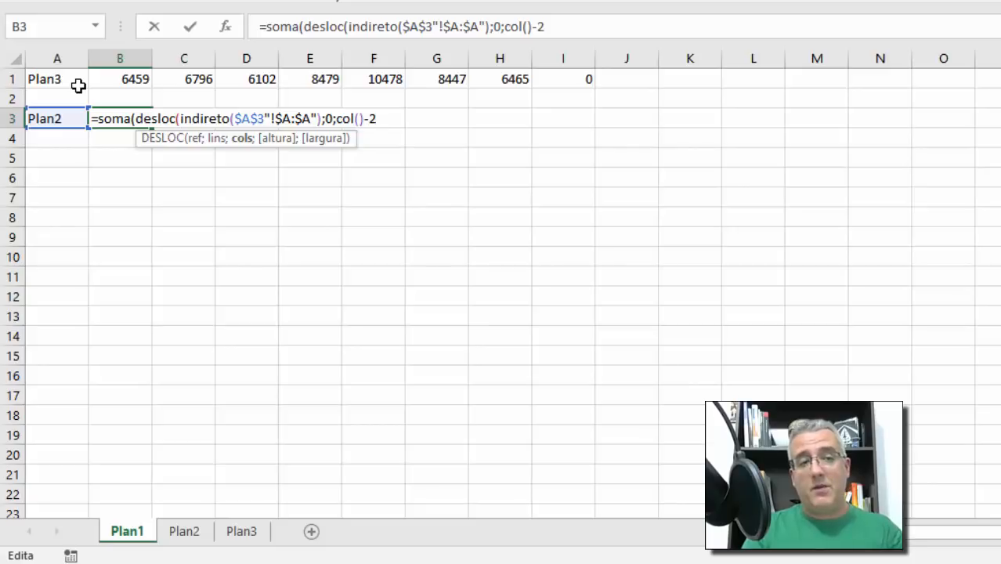
type(";")
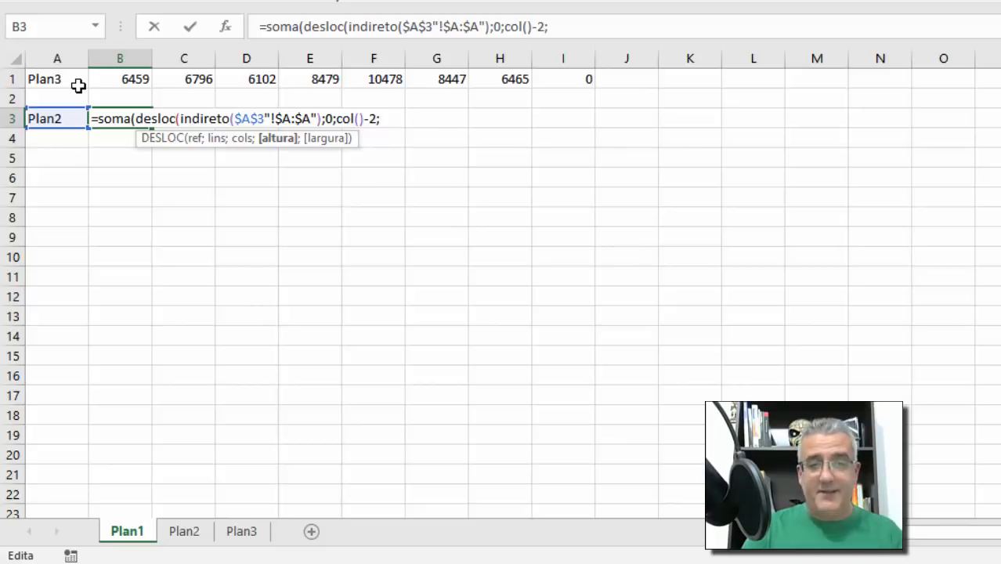
Start DESLOC's height argument on a new line of the B3 formula with a nested DESLOC and INDIRETO referring to $A$3.
key("alt+Return")
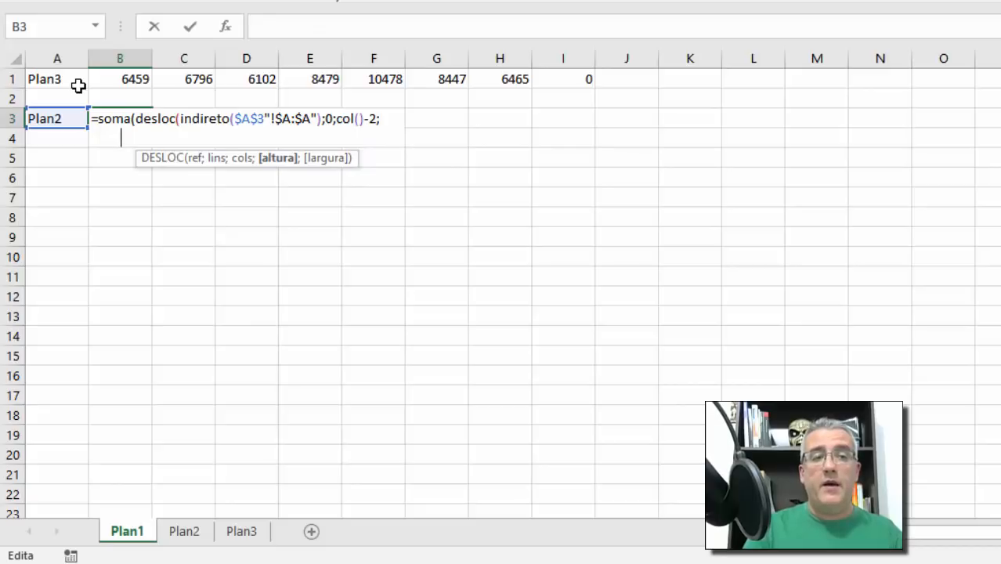
type("desloc")
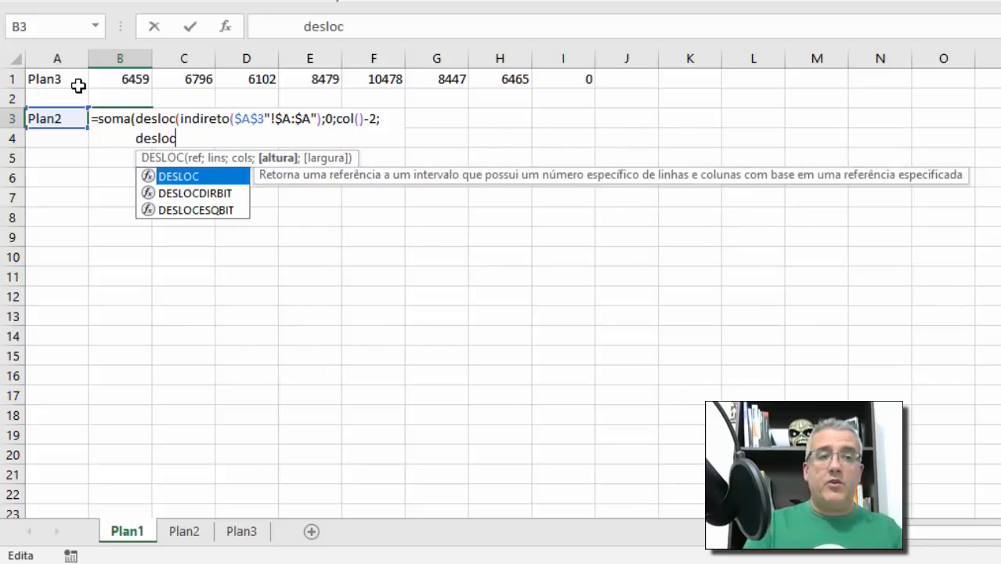
type("(indireto(")
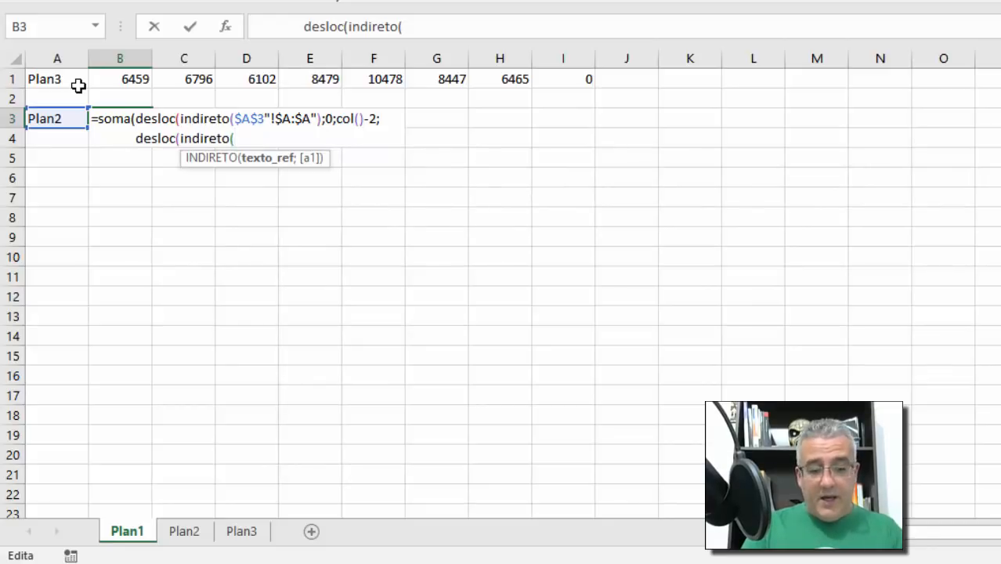
type("$A")
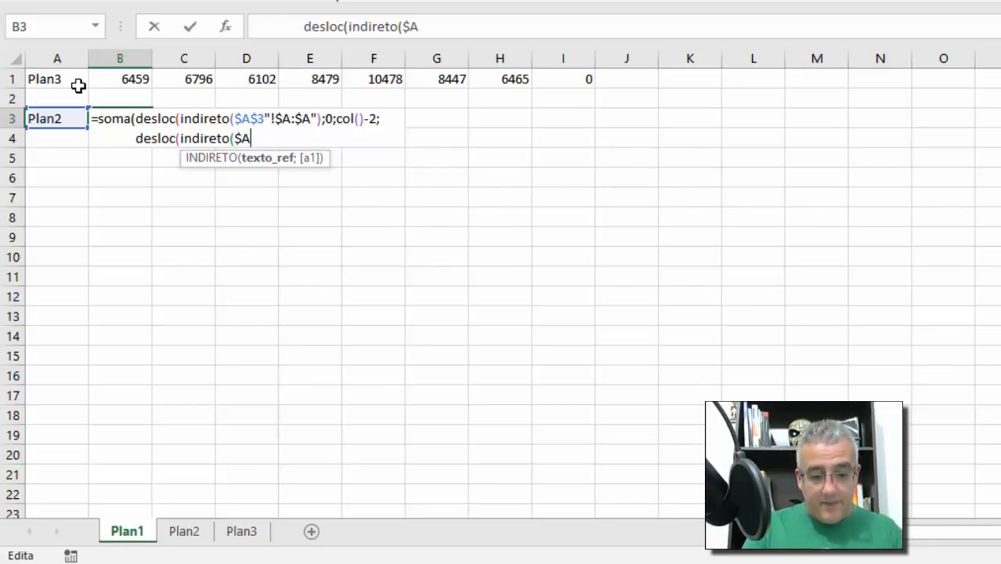
type("$e")
key("BackSpace")
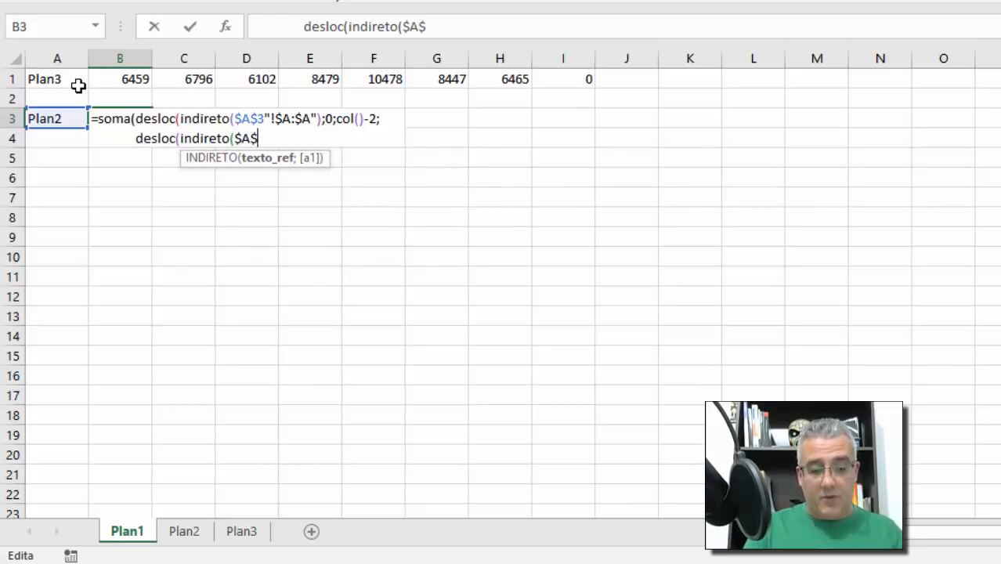
type("3")
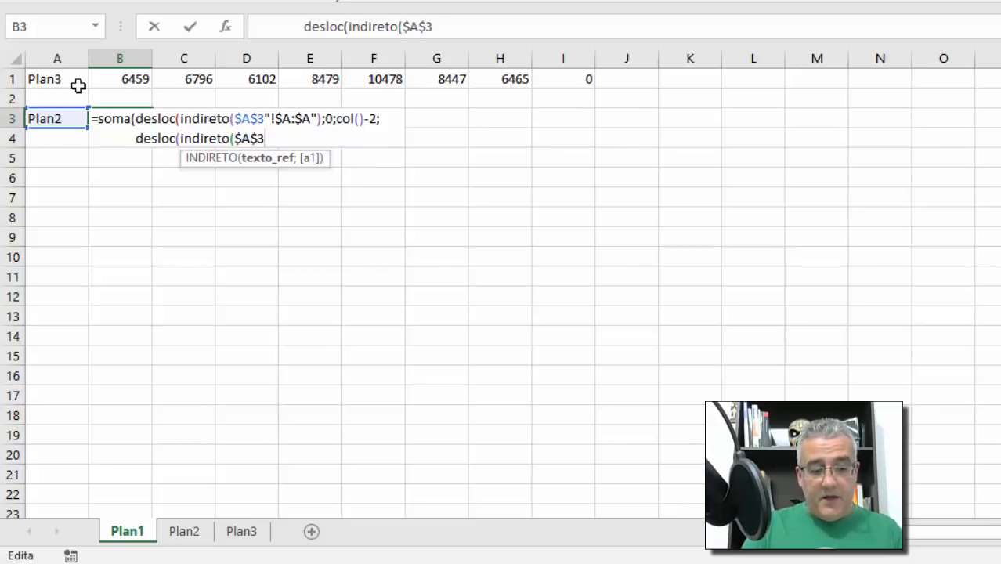
type("\"!")
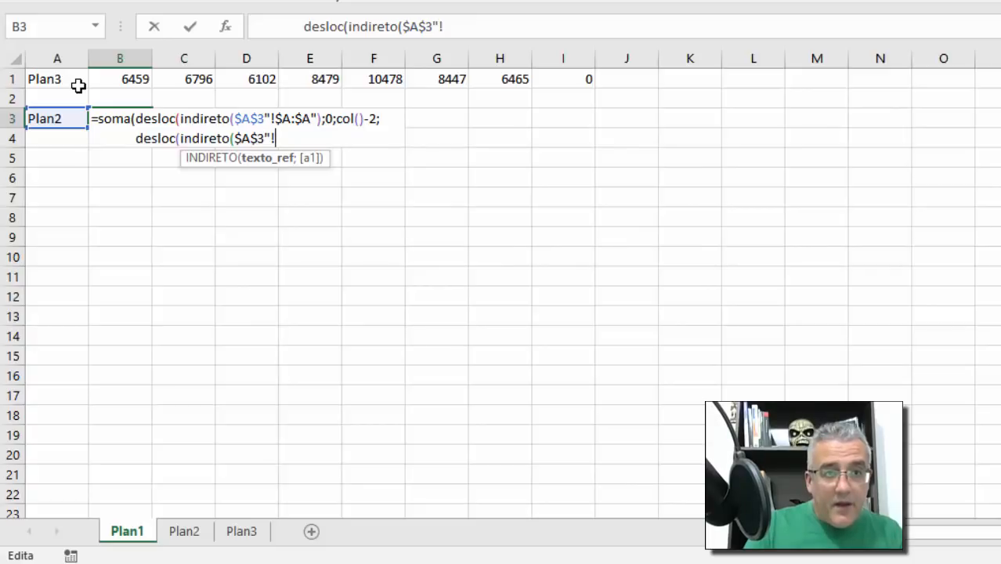
Insert the missing & between $A$3 and the "! text in both INDIRETO functions of the B3 formula.
key("Up")
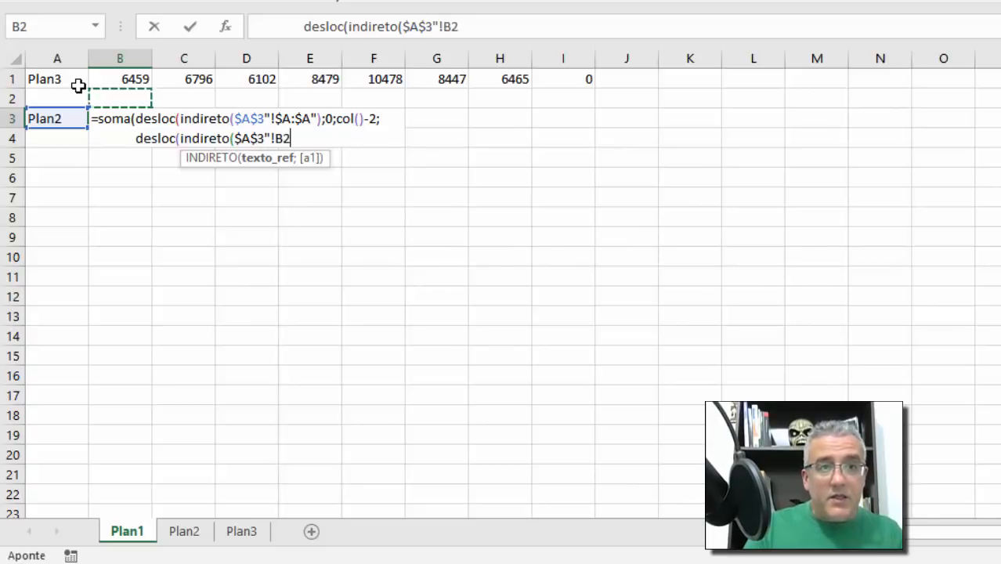
key("BackSpace")
key("BackSpace")
key("F2")
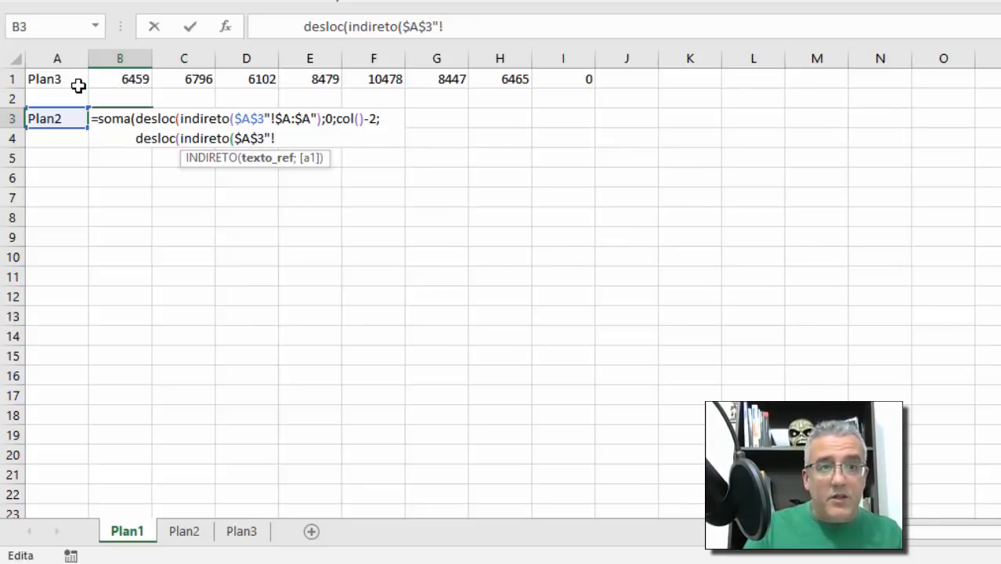
key("Up")
key("Left")
key("Left")
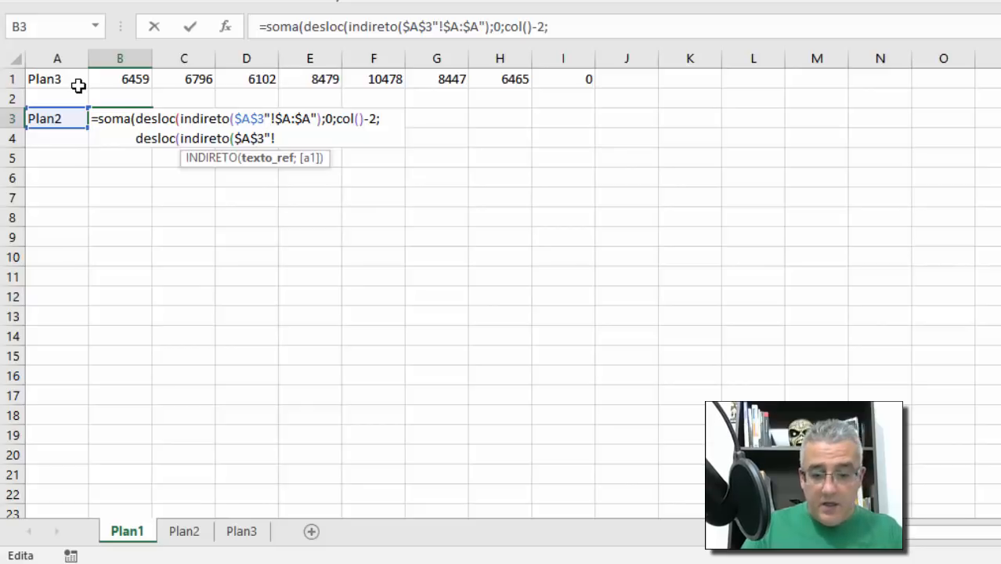
type("&")
key("Down")
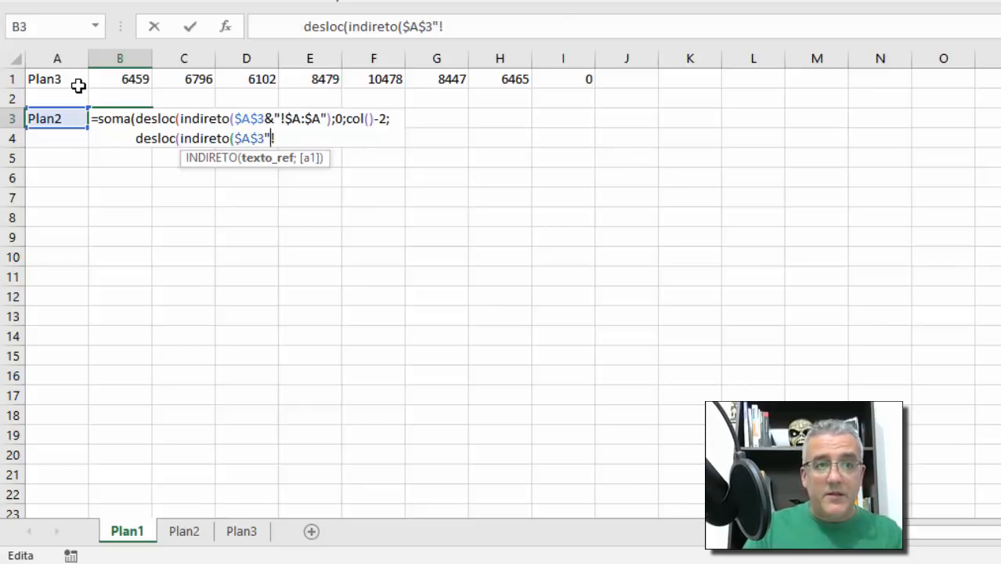
key("Left")
type("&\"!")
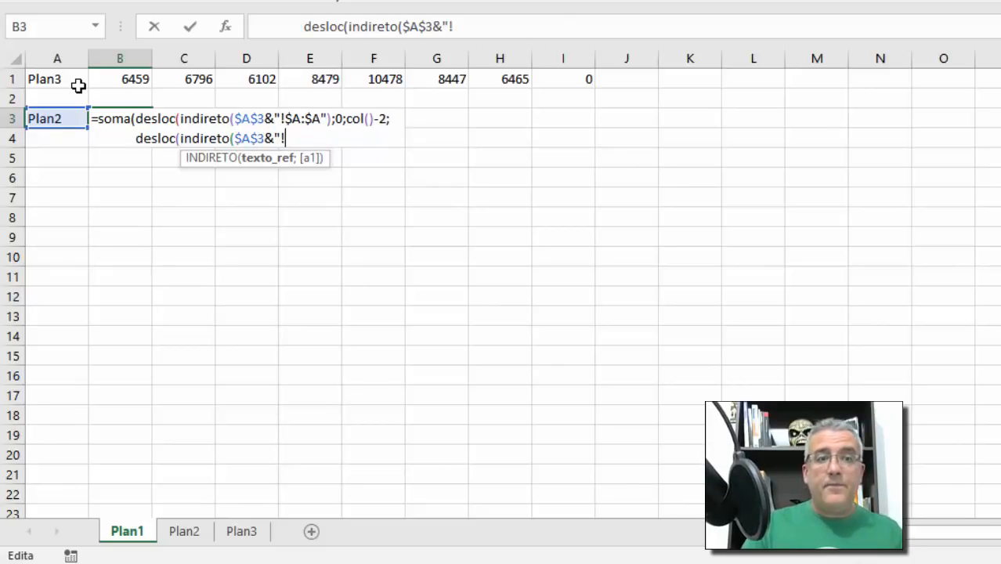
Complete the second INDIRETO text in B3 with the absolute column reference $A:$A and close the function.
type("$a")
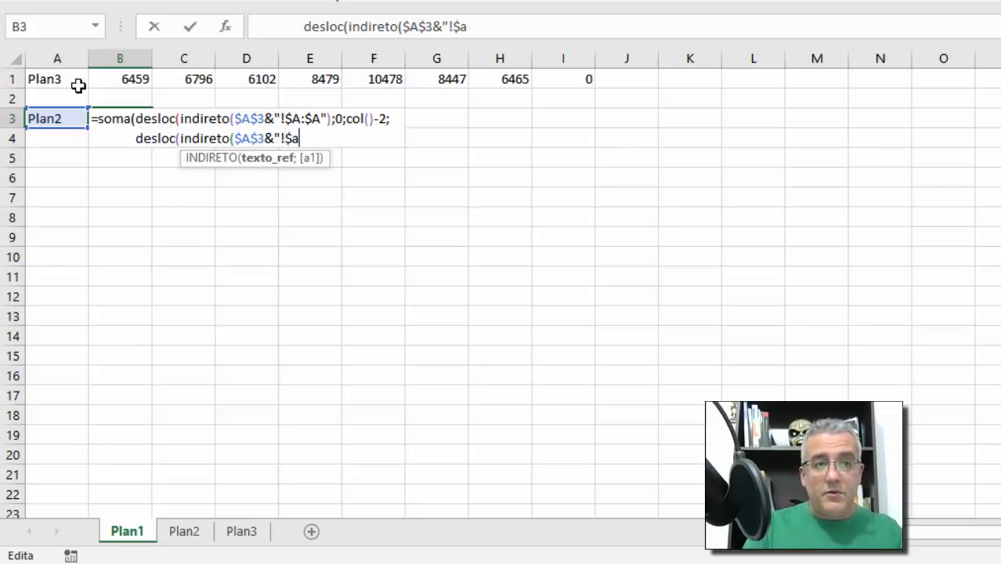
key("BackSpace")
type("A:")
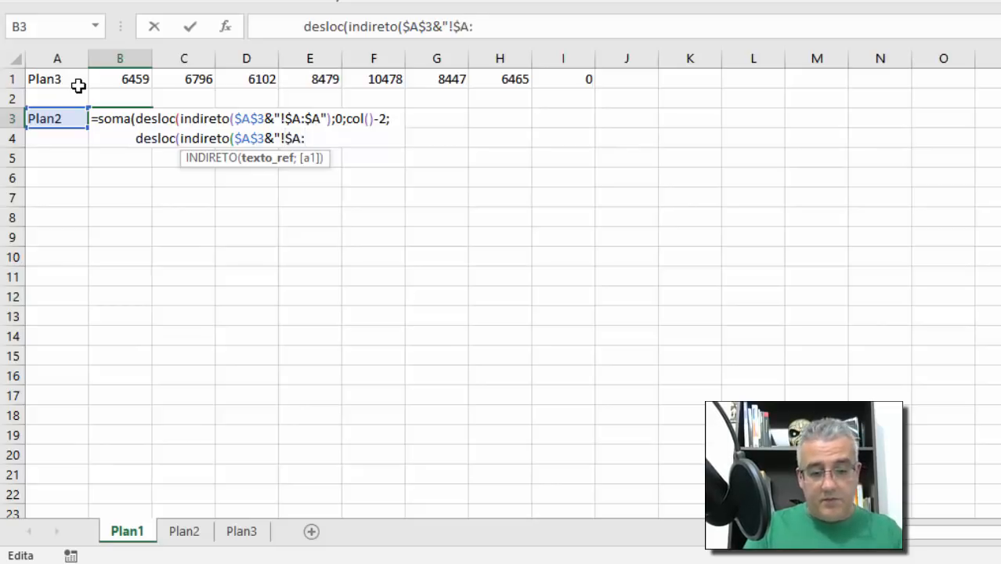
type("$a")
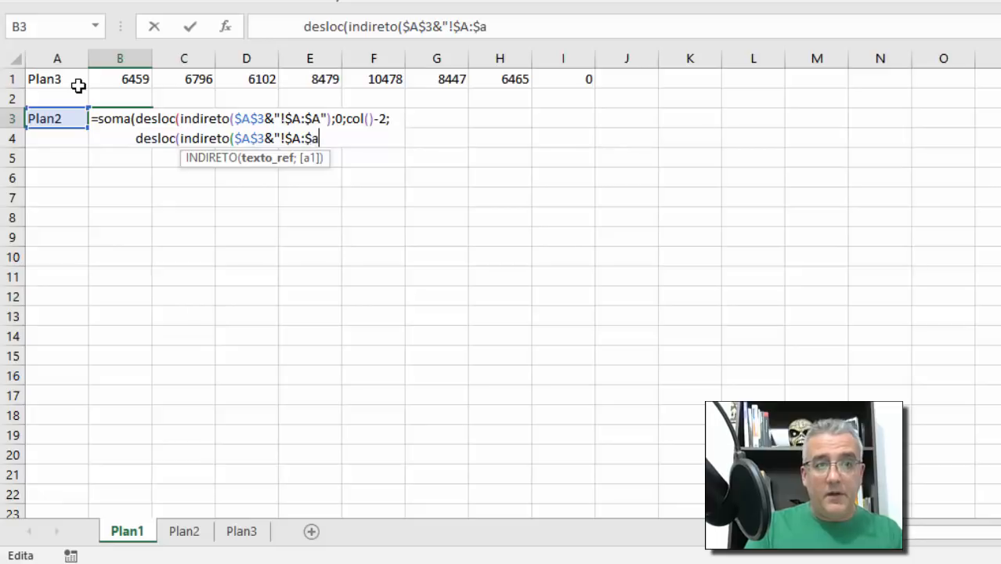
key("BackSpace")
type("A\")")
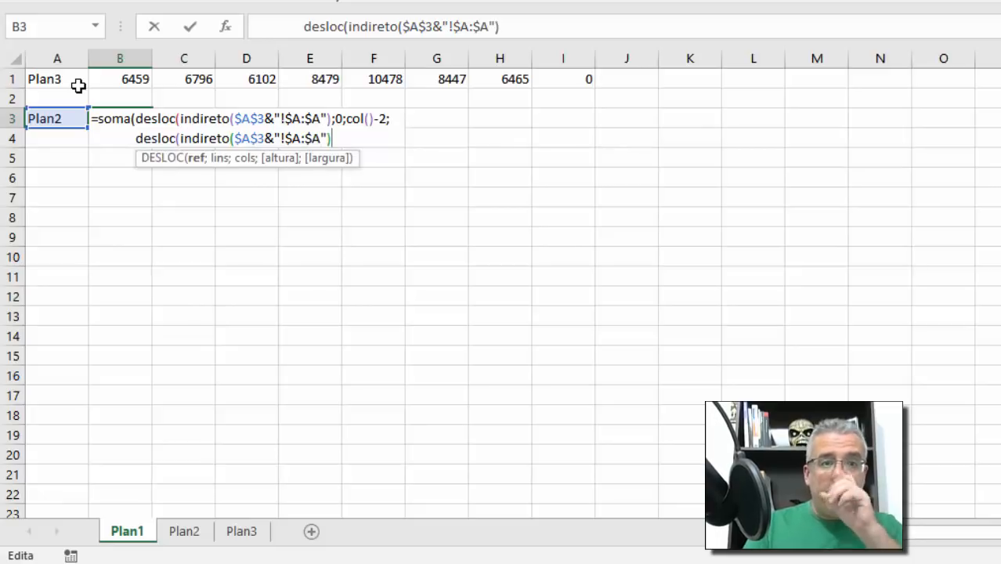
Give the inner DESLOC in B3 a row offset of 0 and a column offset of col()-2, and close it.
type(";")
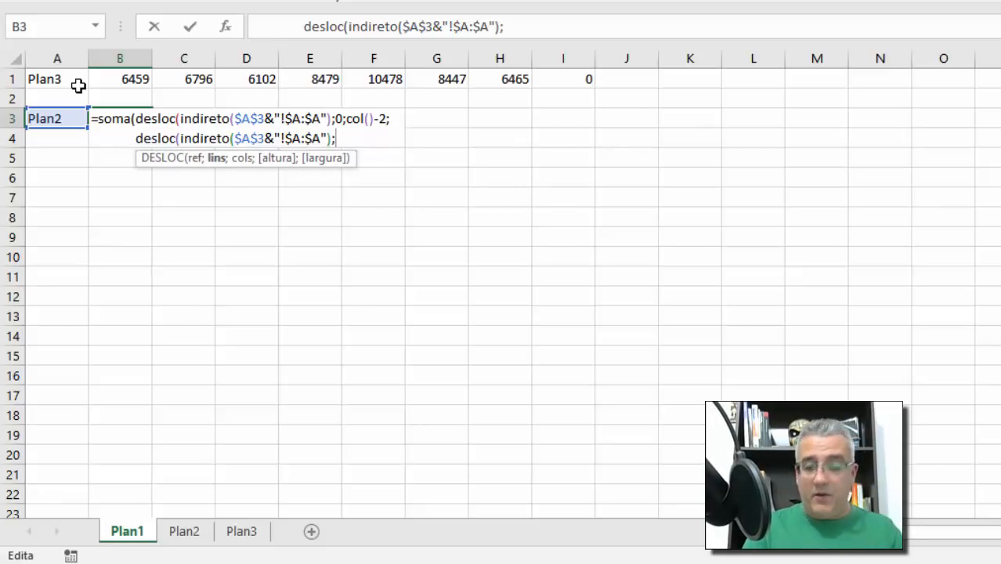
type("0")
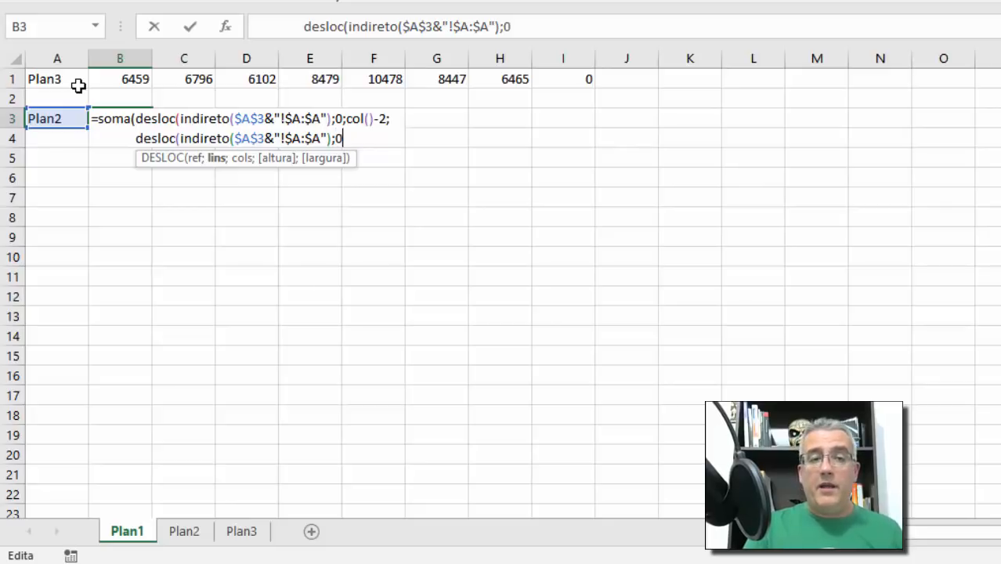
type(";COL()")
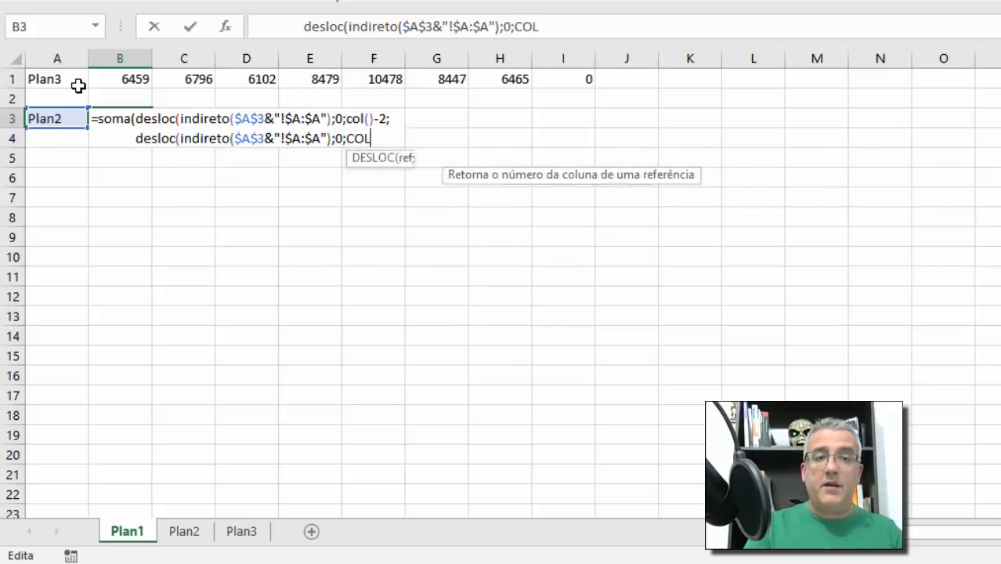
key("BackSpace")
key("BackSpace")
key("BackSpace")
key("BackSpace")
key("BackSpace")
type("col")
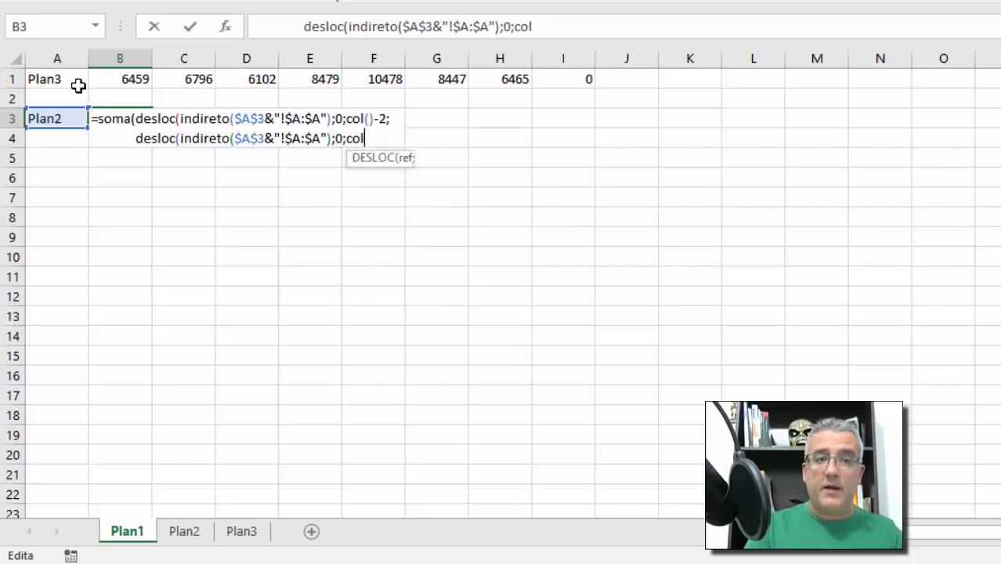
type("()-2")
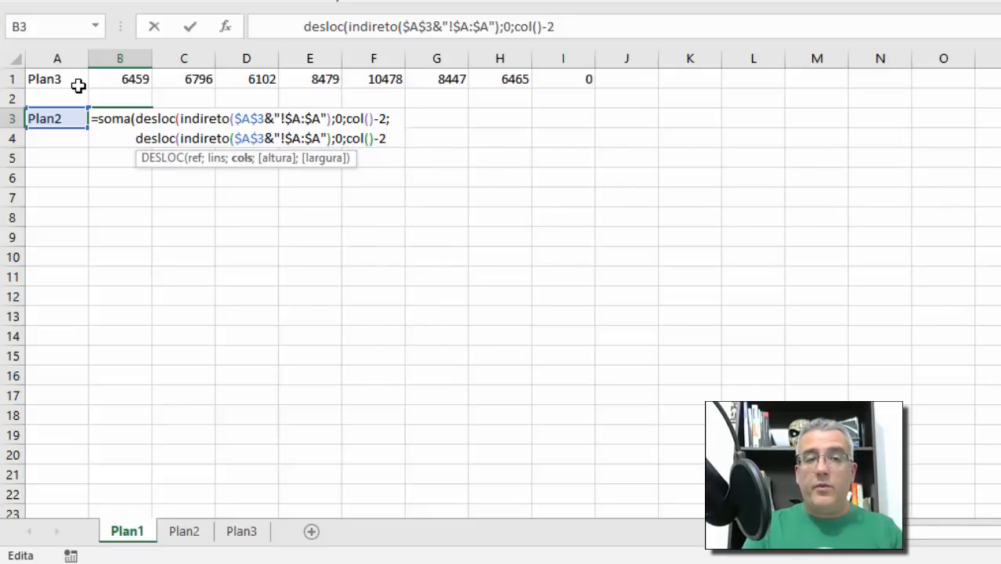
type(")")
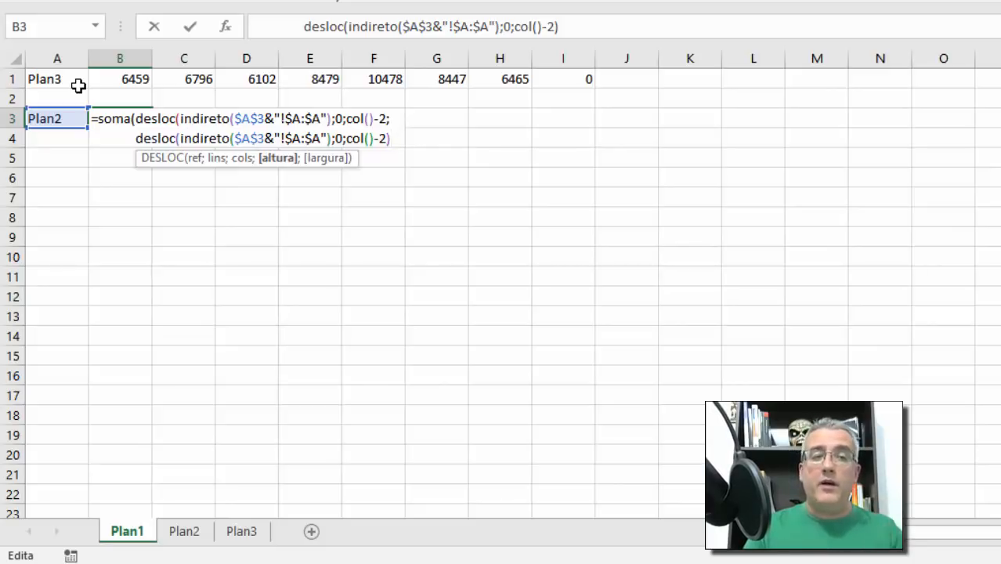
key("BackSpace")
type(")")
Wrap the inner DESLOC of the B3 formula in cont.valores() so it supplies the height argument.
key("shift+Left")
key("shift+Left")
key("shift+Left")
key("shift+Left")
key("shift+Left")
key("shift+Left")
key("shift+Left")
key("shift+Left")
key("shift+Left")
key("shift+Left")
key("shift+Left")
key("shift+Left")
key("shift+Left")
key("shift+Left")
key("shift+Left")
key("shift+Left")
key("shift+Left")
key("shift+Left")
key("shift+Left")
key("shift+Left")
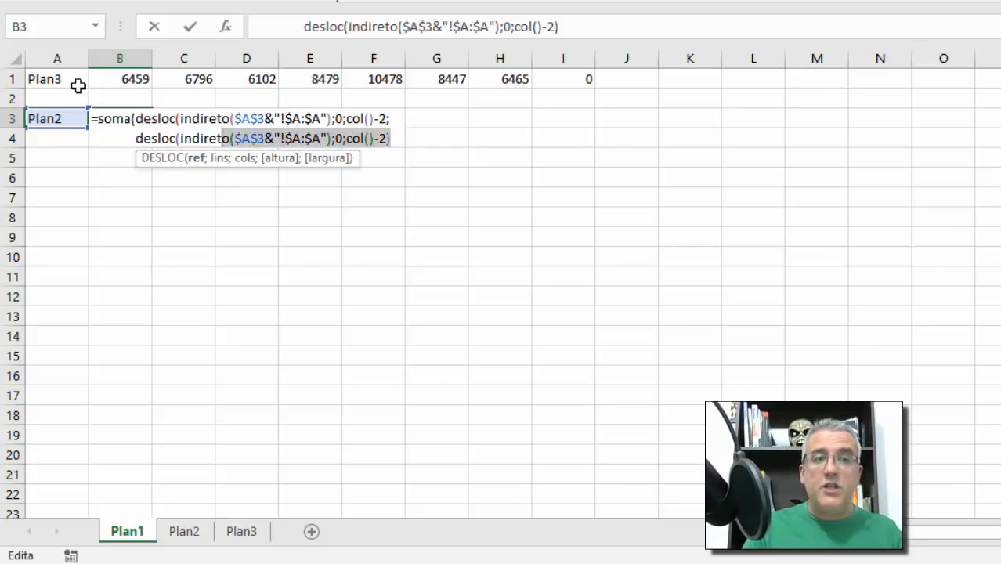
key("shift+Left")
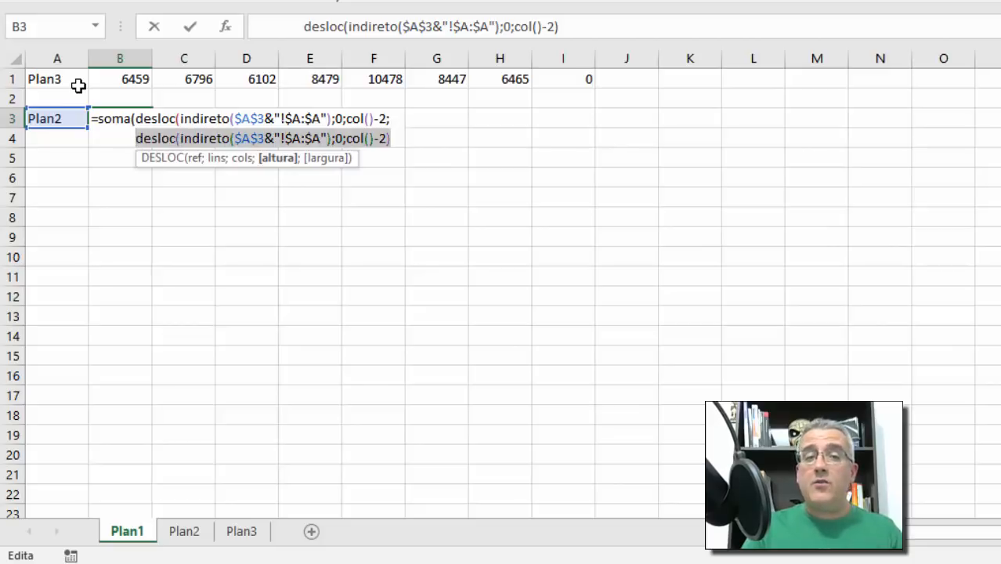
key("Home")
key("Right")
key("Right")
key("ctrl+Right")
type("cont")
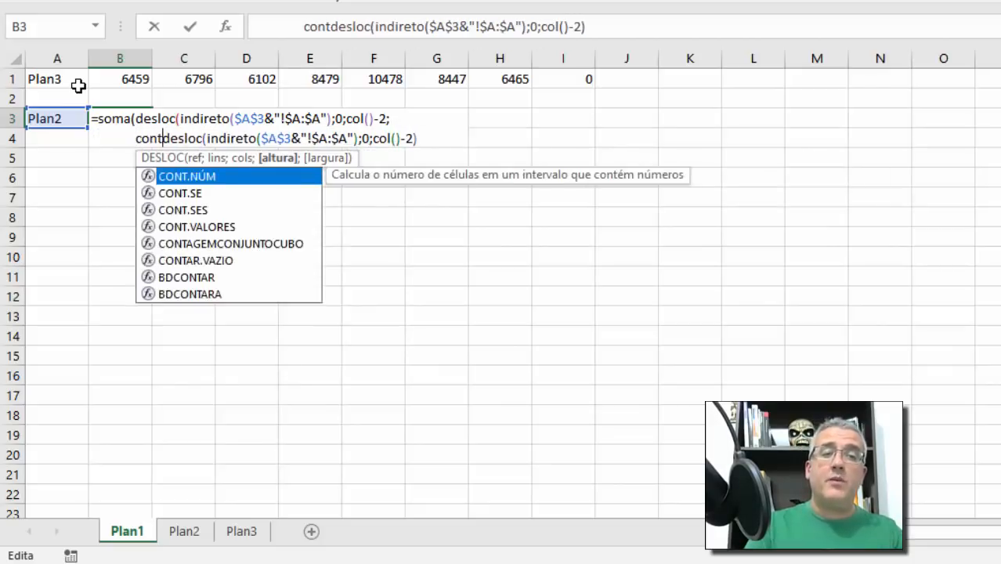
type(".valores(")
key("End")
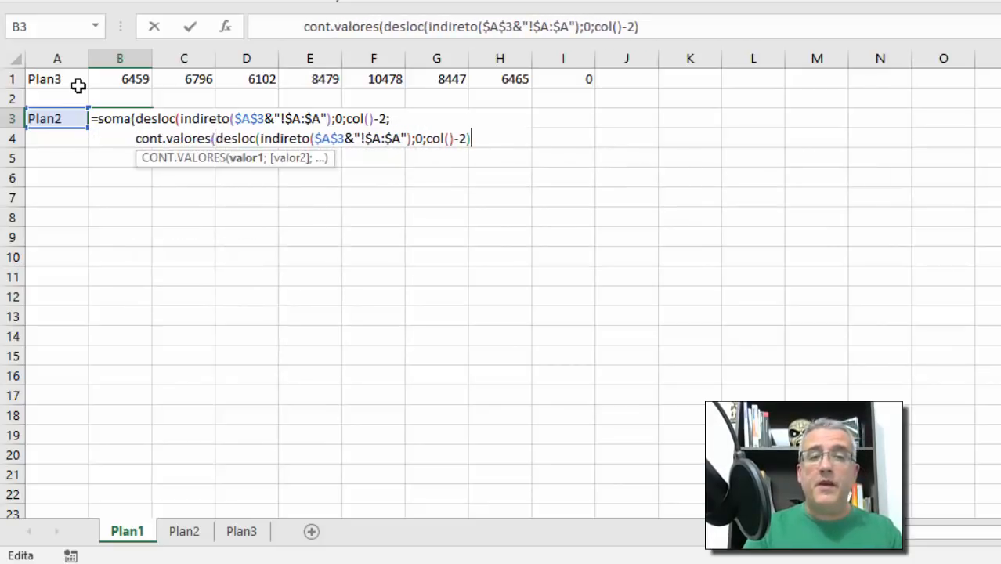
type(")")
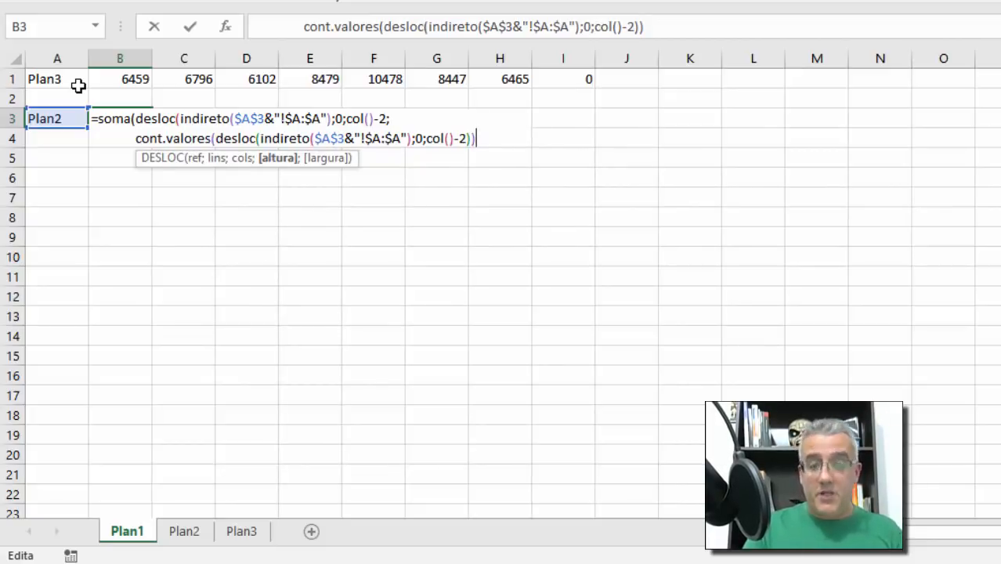
Set the outer DESLOC's width to 1, close the DESLOC and SOMA functions, and enter the B3 formula.
type(";")
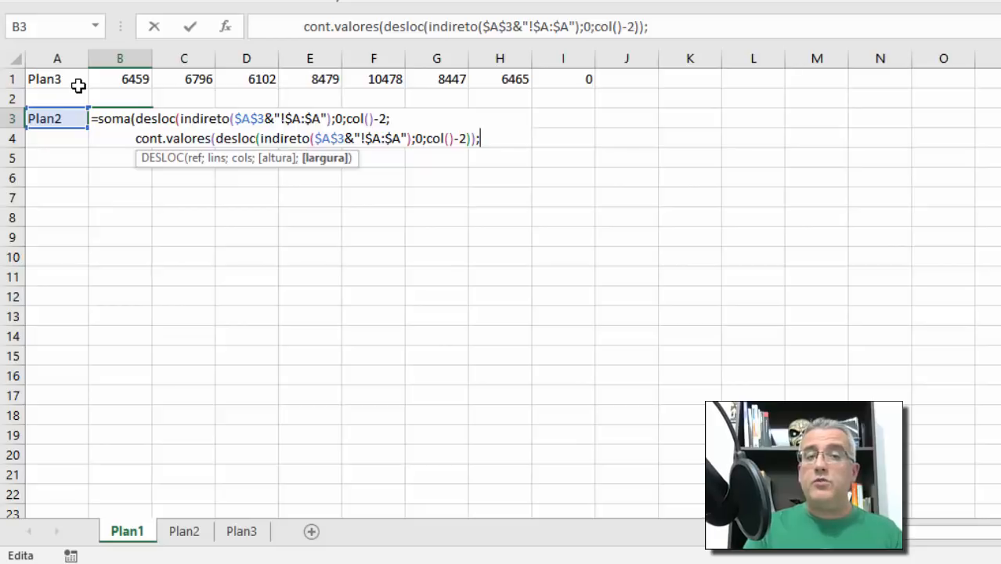
type("1)")
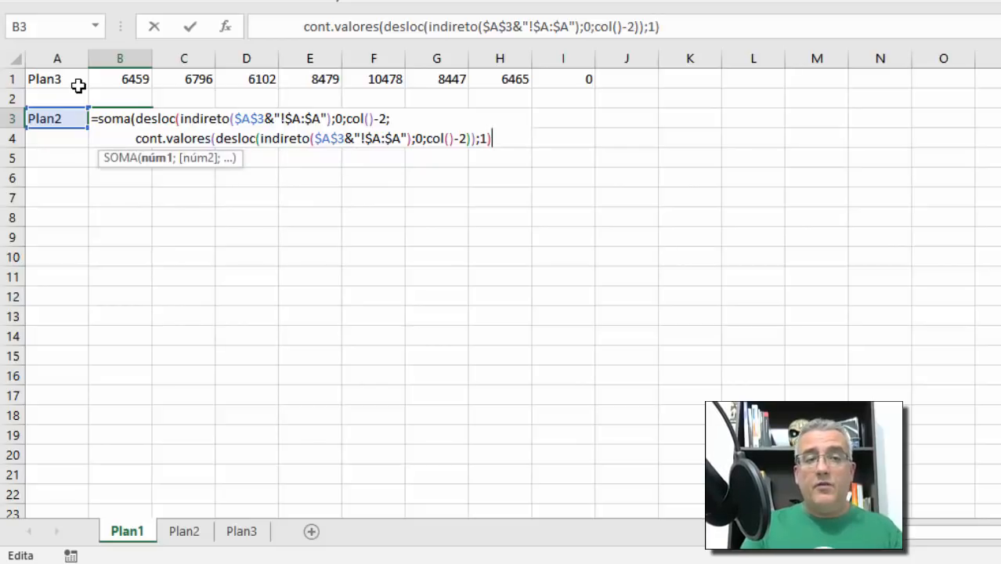
type(")")
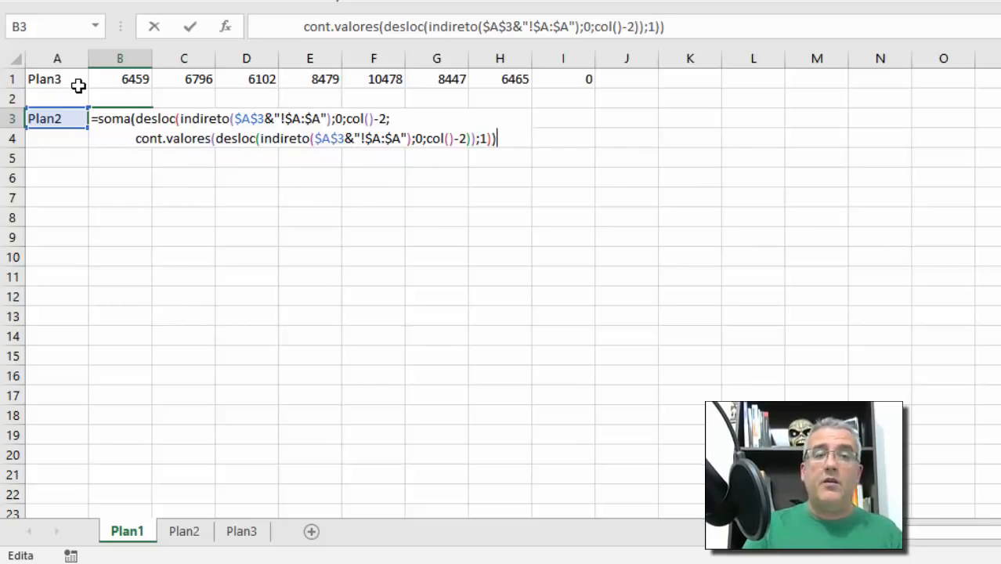
key("Return")
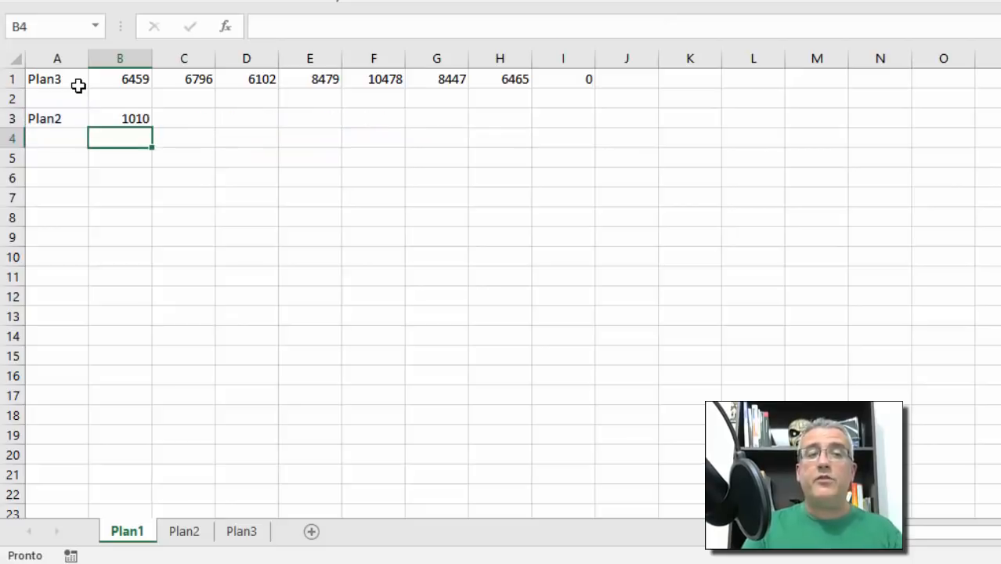
Change the sheet name in A3 to Plan3.
key("Up")
key("Left")
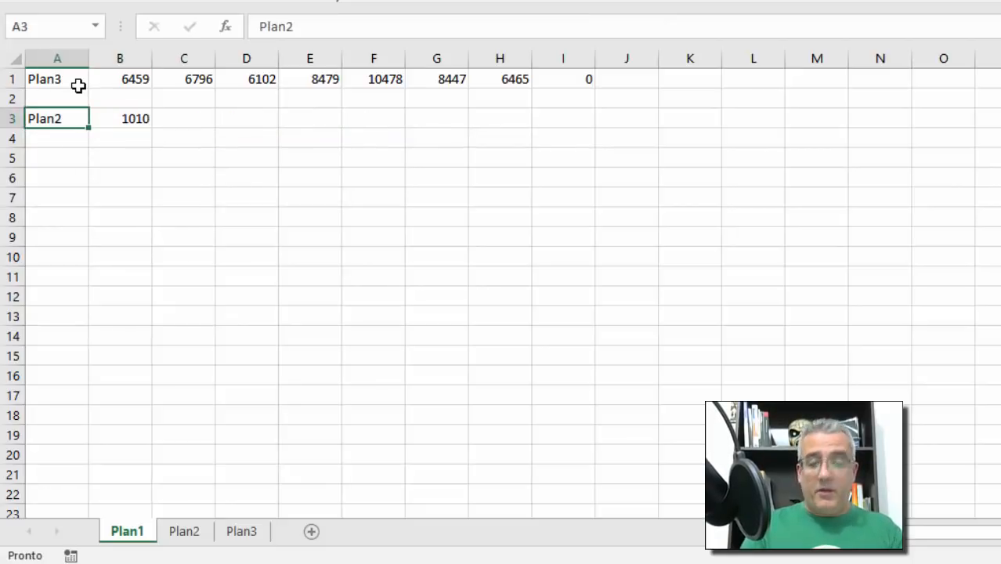
type("Plan3")
key("Return")
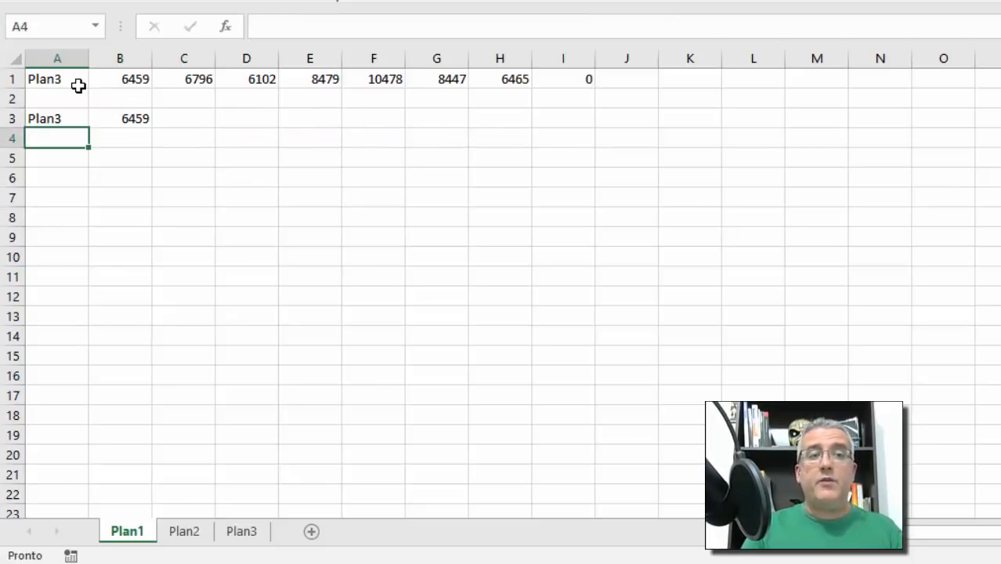
Copy the SOMA formula from B3 across C3 to I3.
key("Up")
key("Right")
key("Up")
key("Up")
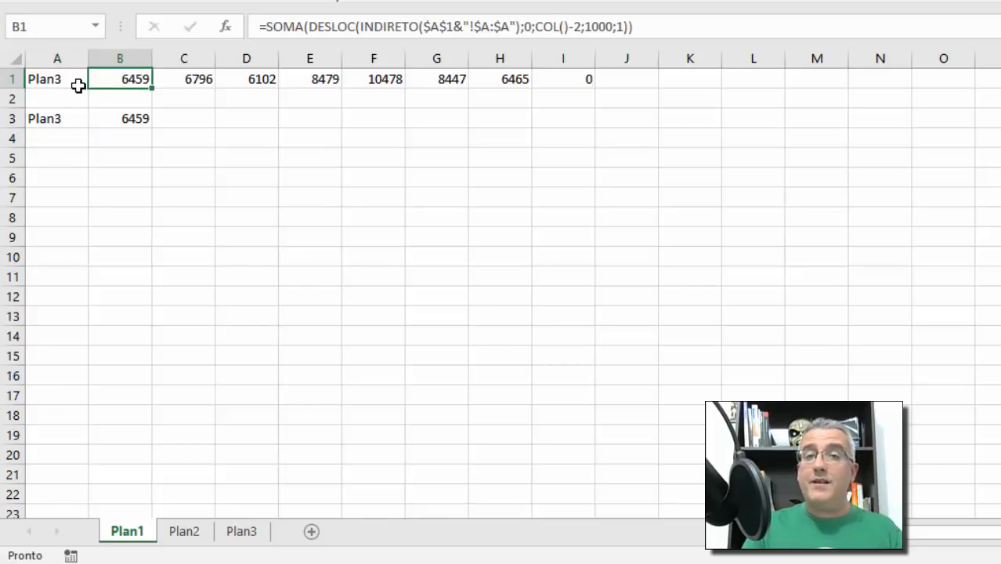
key("Down")
key("Down")
key("ctrl+c")
key("Right")
key("shift+Right")
key("shift+Right")
key("shift+Right")
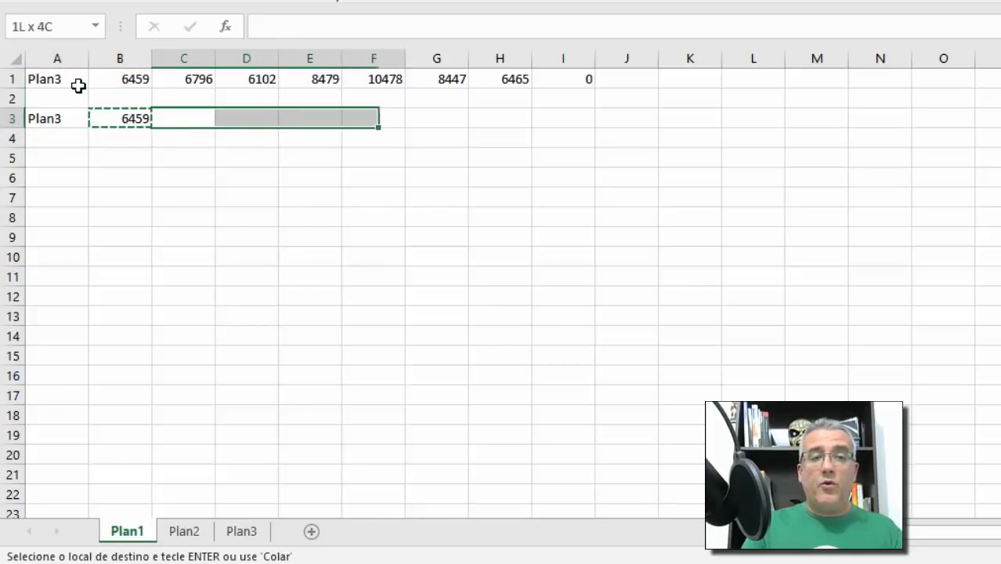
key("shift+Right")
key("shift+Right")
key("shift+Right")
key("ctrl+v")
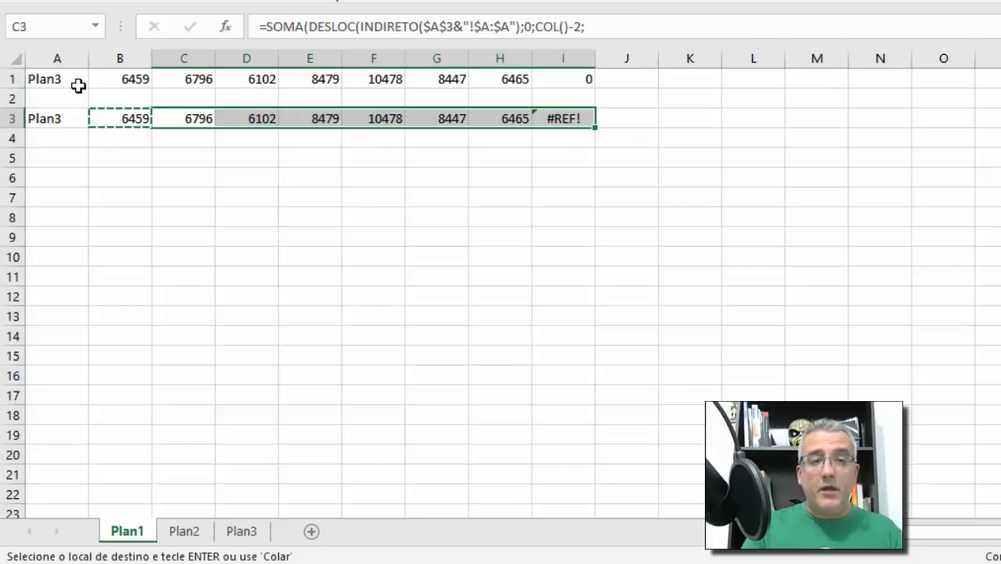
Clear the copied formula from cell I3.
key("Escape")
key("Left")
key("Right")
key("Right")
key("Right")
key("Right")
key("Right")
key("Right")
key("Right")
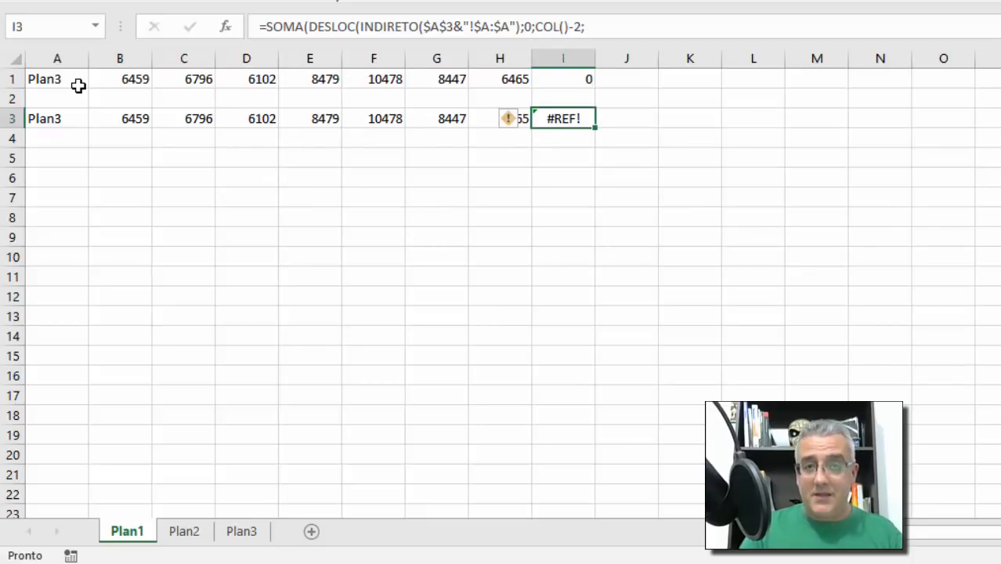
key("Delete")
Examine the CONT.VALORES height argument inside the B3 formula, leaving the formula as it is.
key("Left")
key("Left")
key("Left")
key("Left")
key("Left")
key("Left")
key("Left")
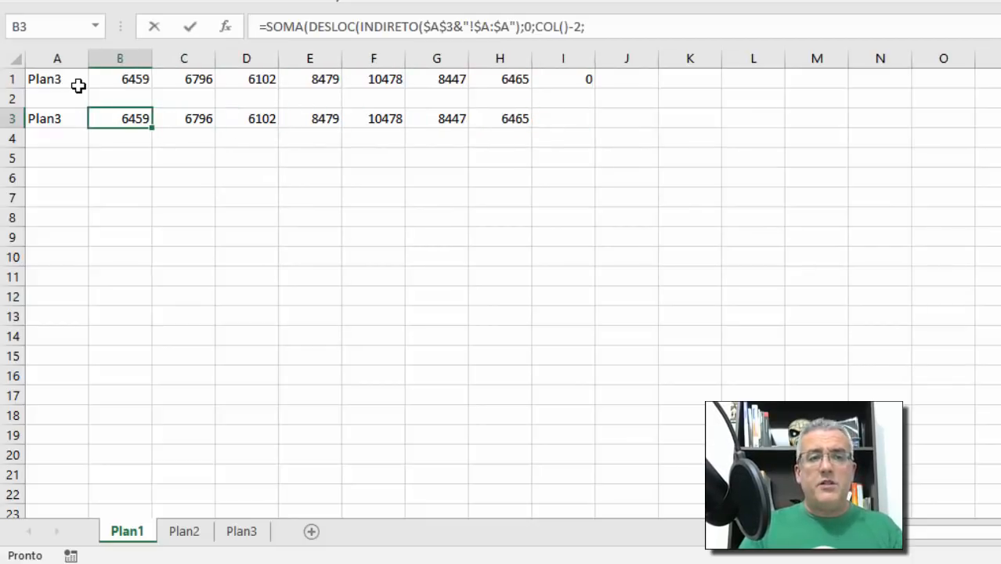
key("F2")
key("Left")
key("Left")
key("Left")
key("Left")
key("Left")
key("Left")
key("Left")
key("Left")
key("Left")
key("Left")
key("Left")
key("Left")
key("Left")
key("Left")
key("Left")
key("Left")
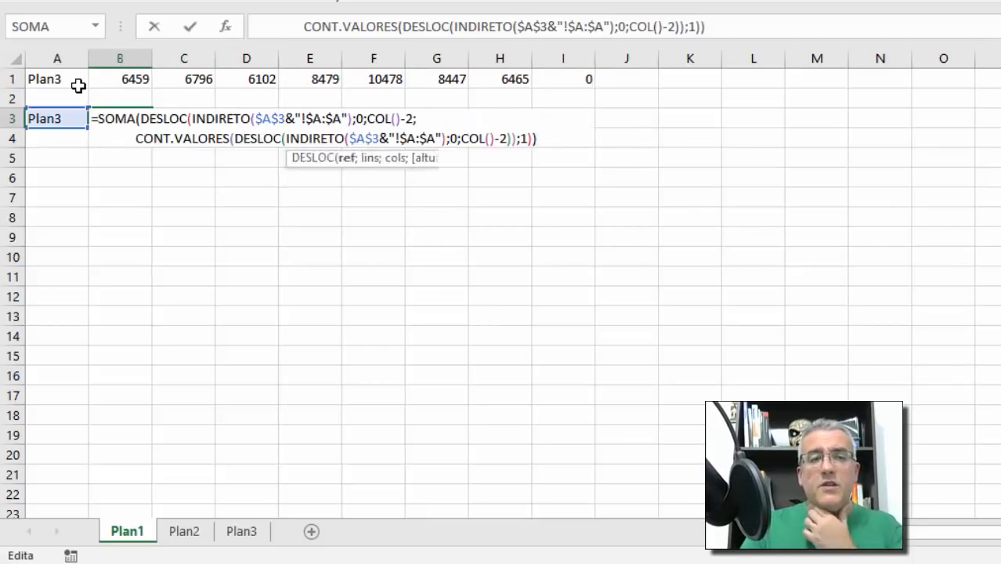
key("Left")
key("Left")
key("Left")
key("Left")
key("Left")
key("Left")
key("Left")
key("Left")
key("Left")
key("Left")
key("Left")
key("Left")
key("Left")
key("Left")
key("Left")
key("Left")
key("Left")
key("Left")
key("Left")
key("Left")
key("Right")
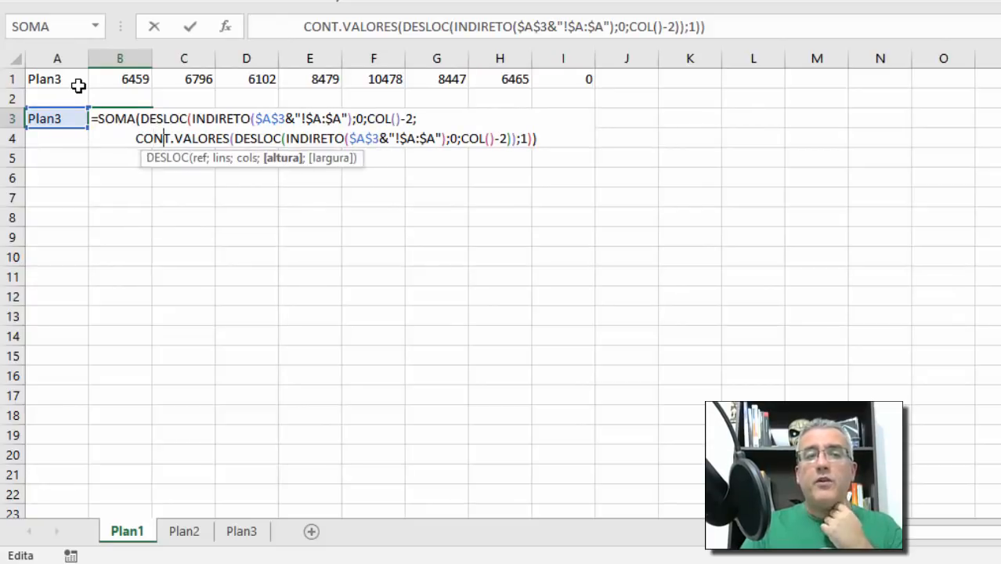
key("Right")
key("Right")
key("Right")
key("Right")
key("Right")
key("Right")
key("Right")
key("Right")
key("Right")
key("Right")
key("Right")
key("Right")
key("Right")
key("Left")
key("Left")
key("Left")
key("Left")
key("Left")
key("Left")
key("Left")
key("Left")
key("Left")
key("Left")
key("Left")
key("Left")
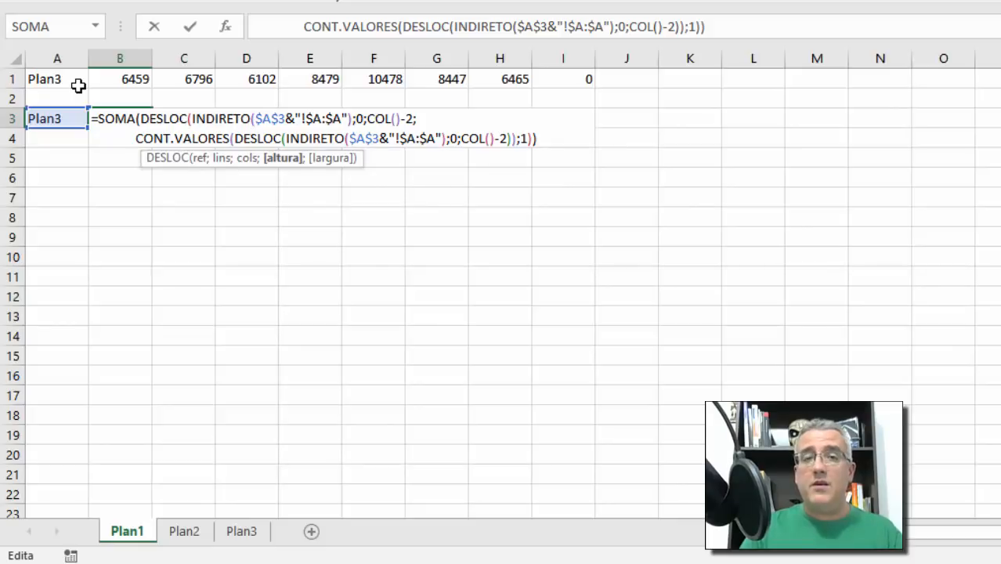
key("Right")
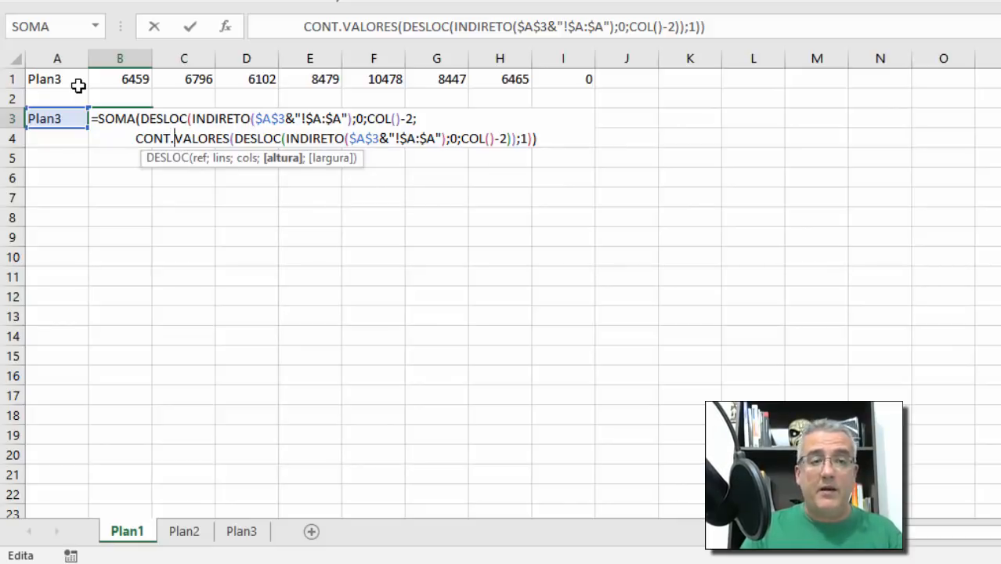
key("Left")
key("Left")
key("Left")
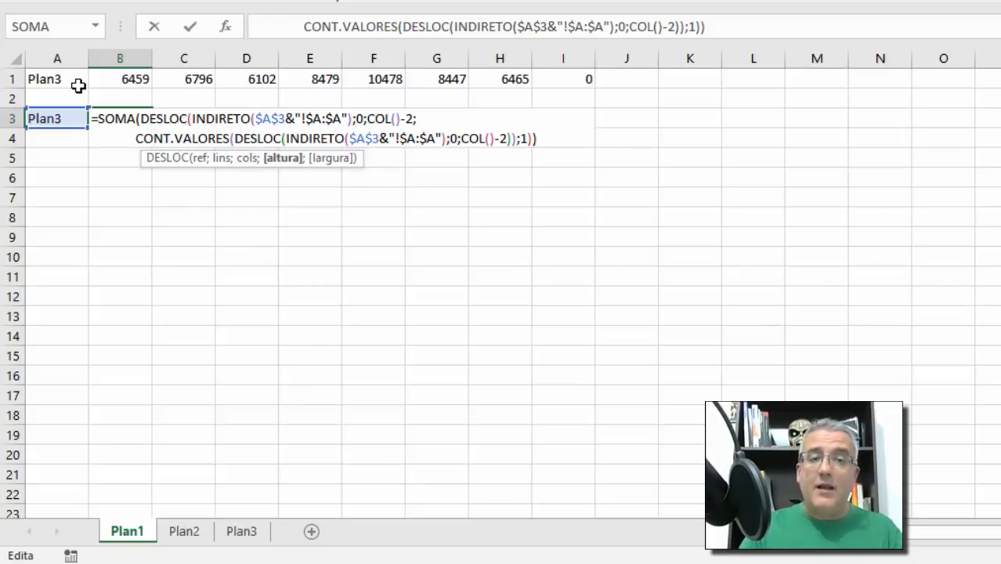
key("ctrl+Return")
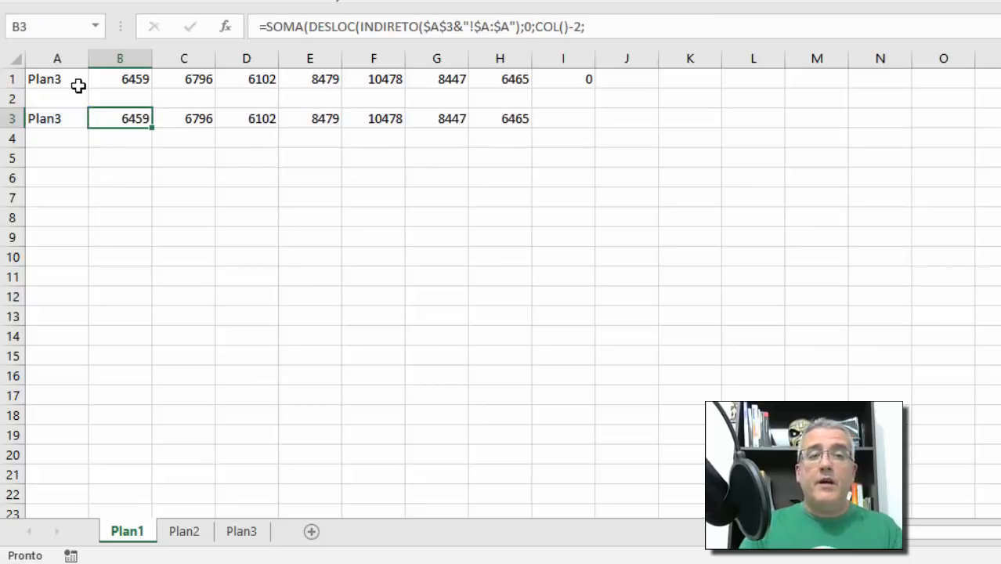
Change the sheet names in A3 and A1 to Plan2.
key("Right")
key("Left")
key("Left")
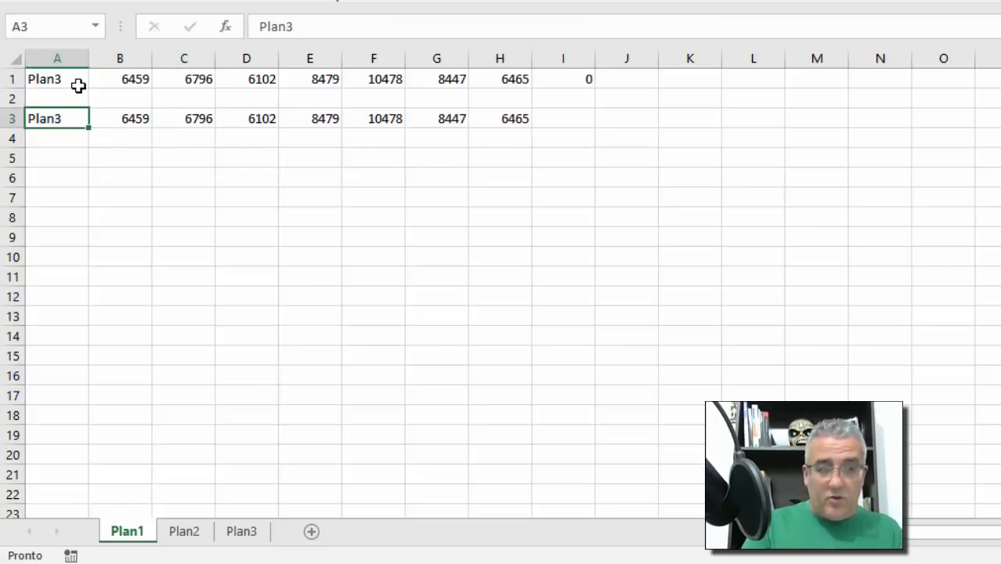
type("Plan2")
key("ctrl+Return")
left_click(78, 86)
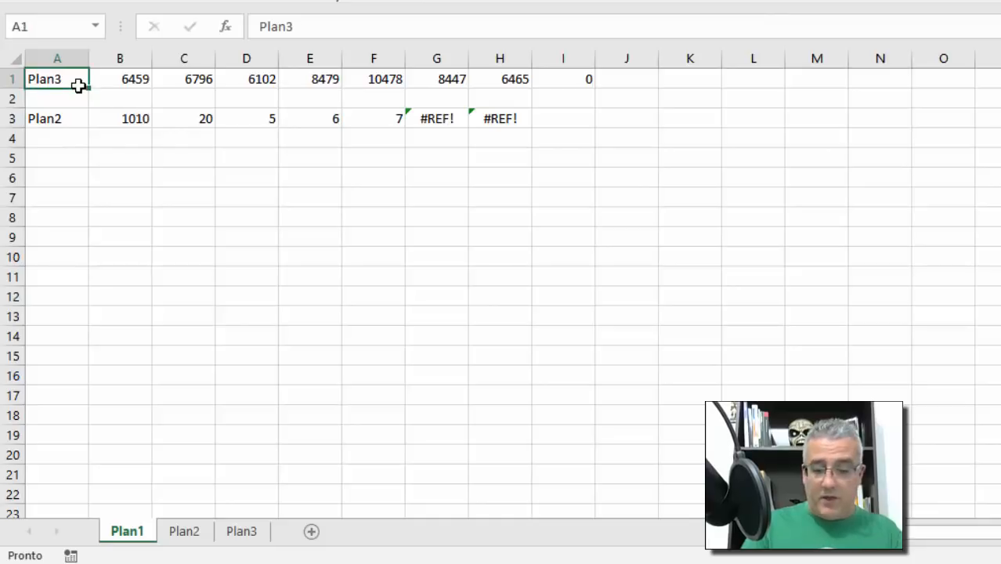
type("Plan2")
key("Return")
Copy the CONT.VALORES height argument, with its nested DESLOC and INDIRETO, from inside the B3 formula.
key("Down")
key("Down")
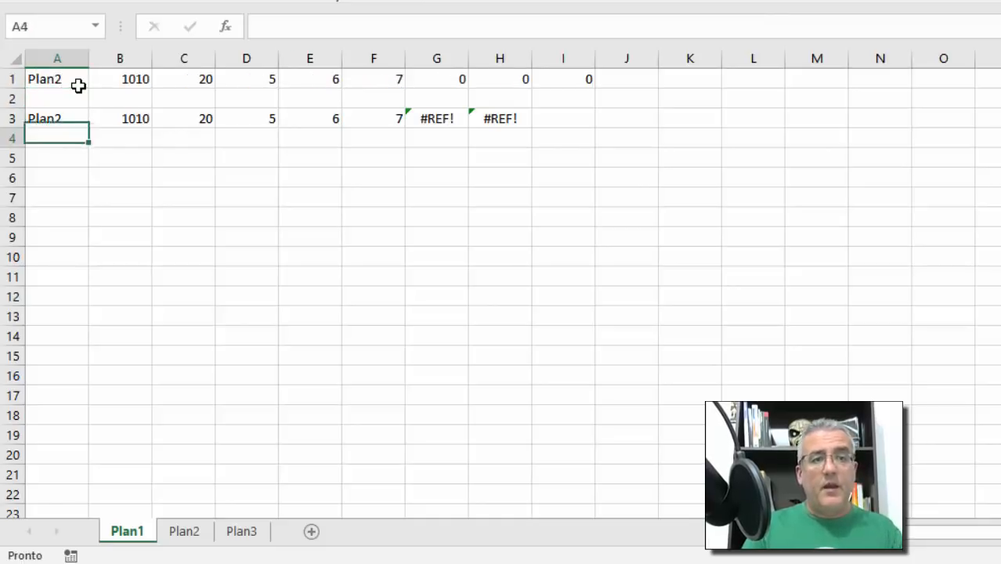
key("Right")
key("Up")
key("F2")
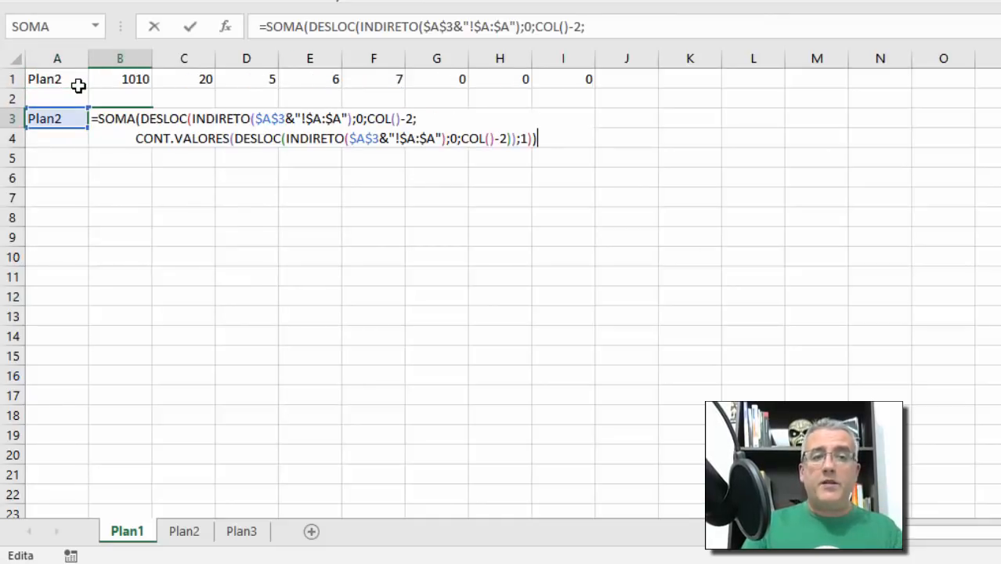
key("Left")
key("Left")
key("Left")
key("Left")
key("Left")
key("Left")
key("Left")
key("Left")
key("Left")
key("Left")
key("Left")
key("Left")
key("Home")
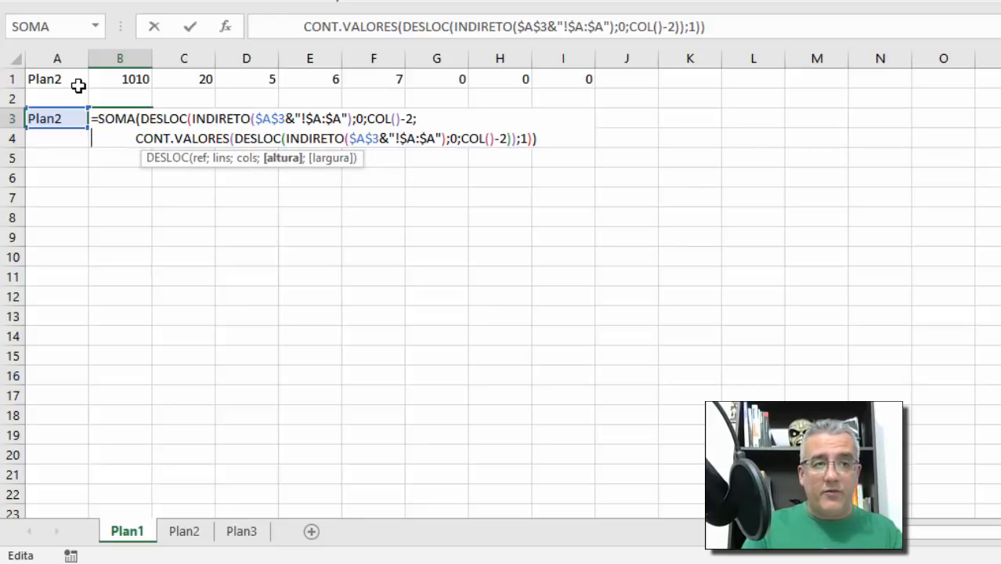
key("Right")
key("Right")
key("Right")
key("Right")
key("Right")
key("Right")
key("Right")
key("Right")
key("Right")
key("Right")
key("Right")
key("Right")
key("Right")
key("Right")
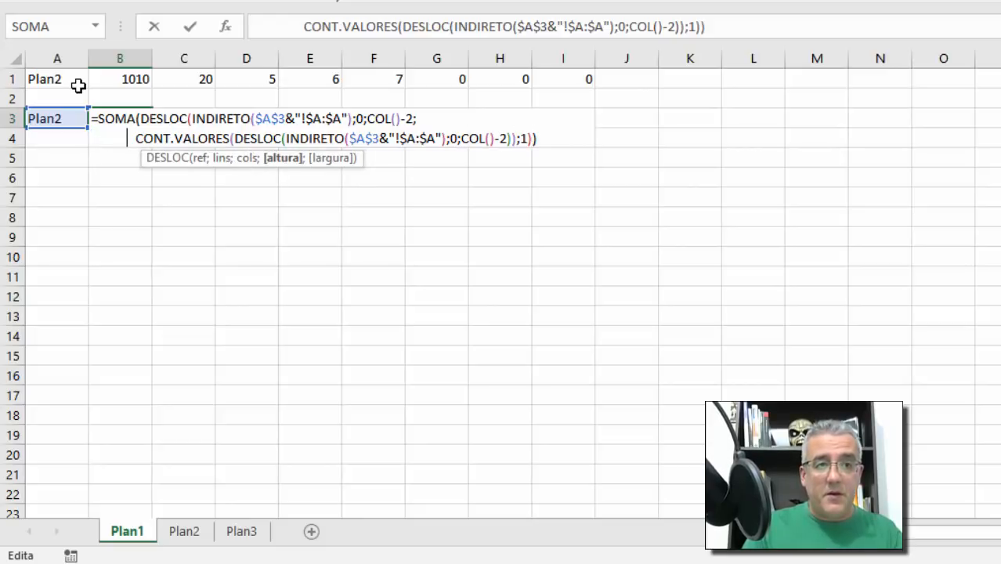
key("shift+Right")
key("shift+Right")
key("shift+Right")
key("shift+Right")
key("shift+Right")
key("shift+Right")
key("shift+Right")
key("shift+Right")
key("shift+Right")
key("shift+Right")
key("shift+Right")
key("shift+Right")
key("shift+Right")
key("shift+Right")
key("shift+Right")
key("shift+Right")
key("shift+Right")
key("shift+Right")
key("shift+Right")
key("shift+Right")
key("shift+Right")
key("shift+Right")
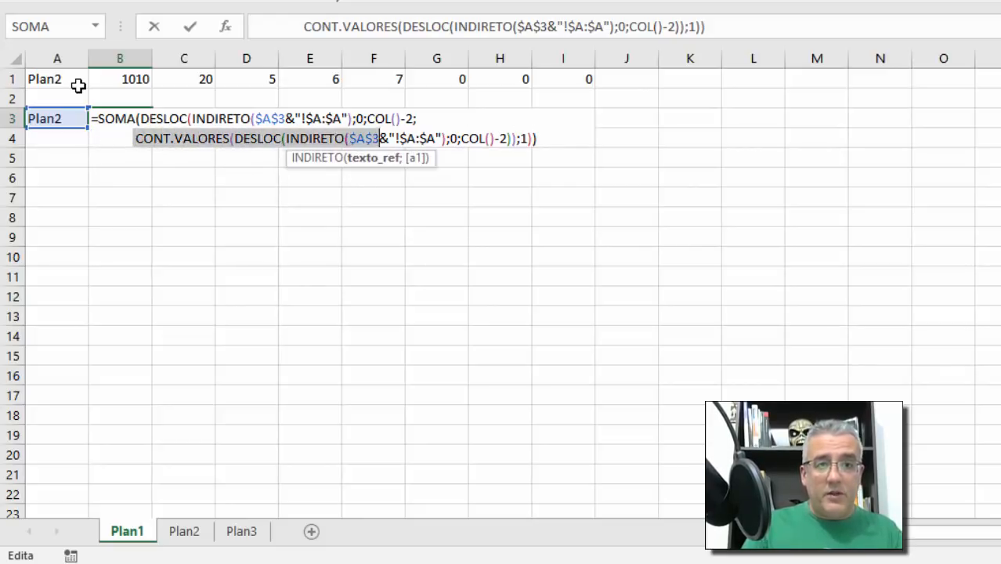
key("shift+Right")
key("shift+Right")
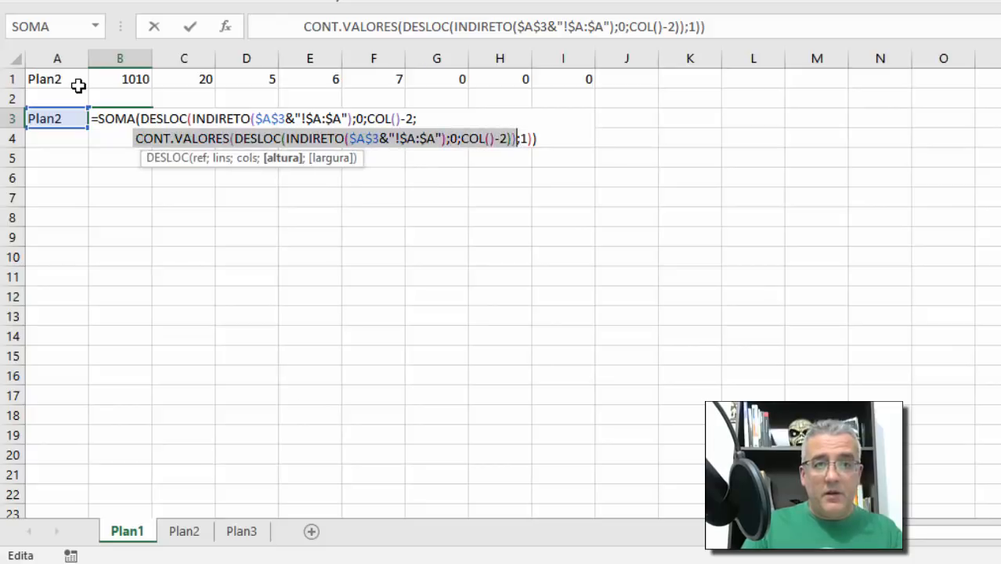
key("ctrl+Return")
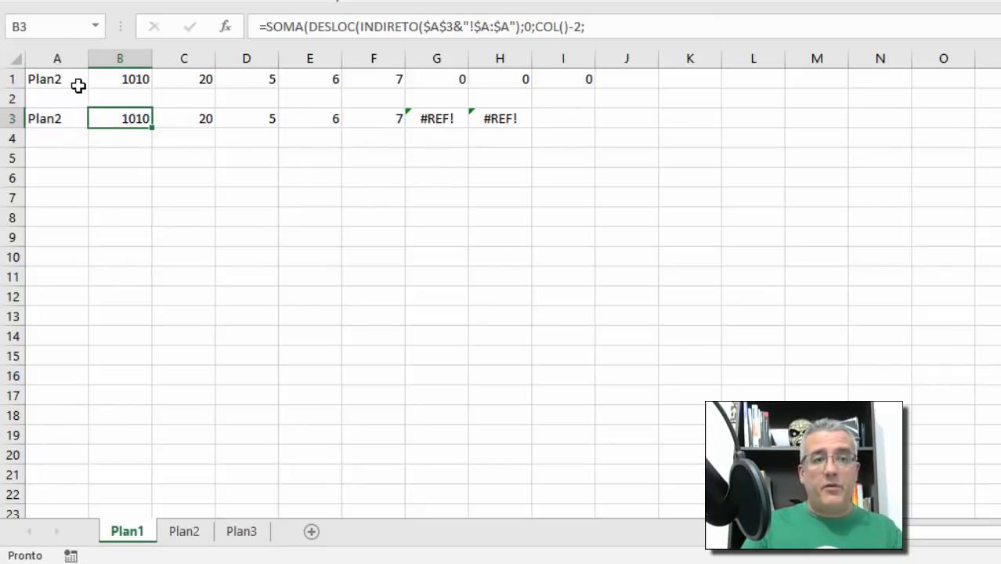
Enter the copied argument in B4 as =CONT.VALORES(DESLOC(INDIRETO($A$3&"!$A:$A");0;COL()-2)).
key("Down")
type("=cont.valo")
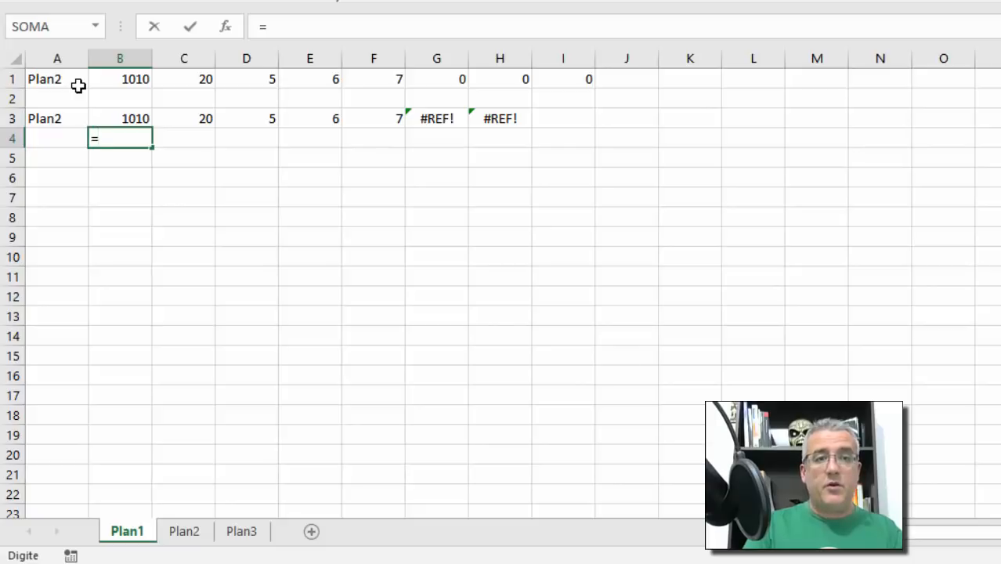
key("BackSpace")
key("BackSpace")
key("BackSpace")
key("BackSpace")
key("BackSpace")
key("BackSpace")
key("BackSpace")
key("BackSpace")
key("BackSpace")
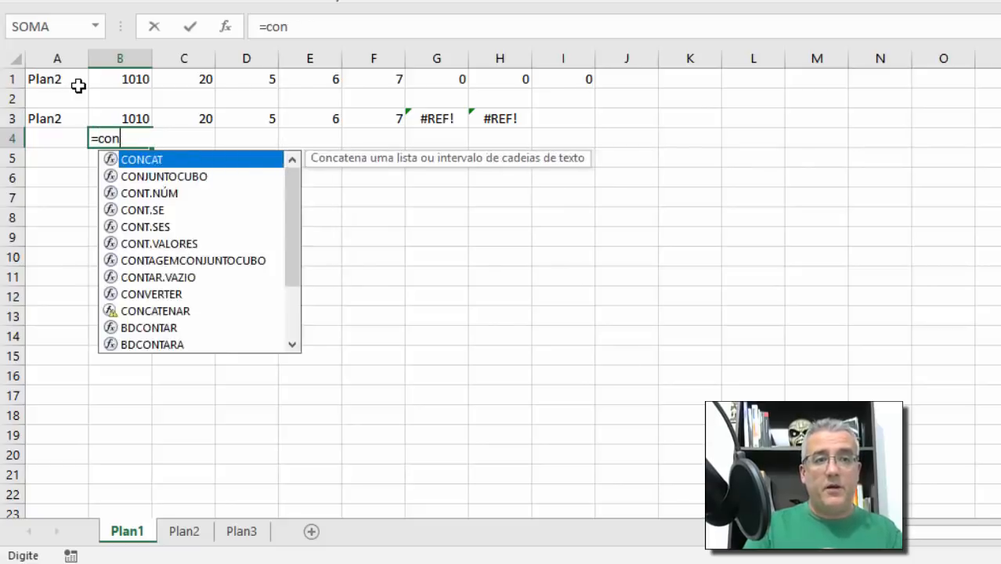
key("ctrl+v")
key("Return")
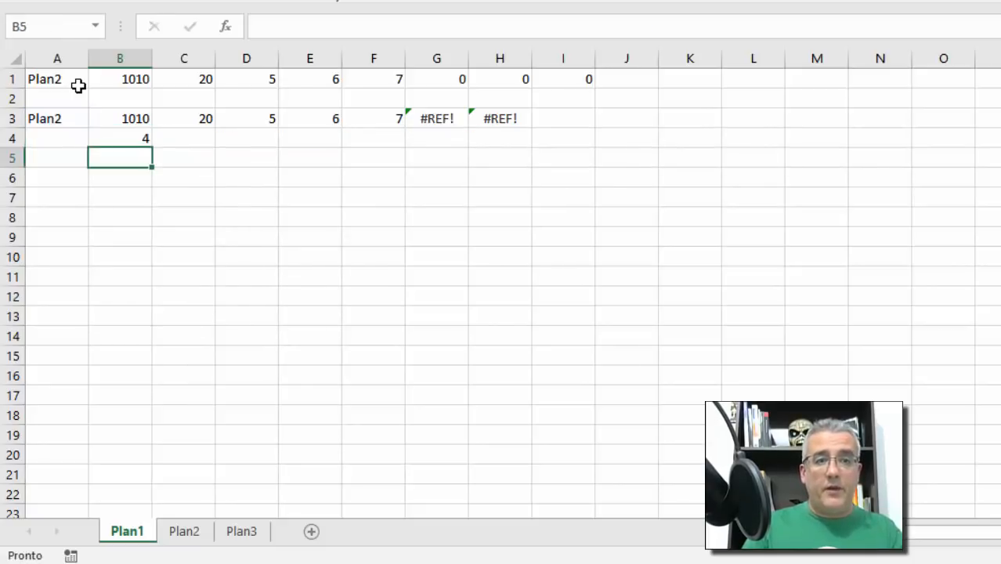
Copy the CONT.VALORES formula from B4 across C4 to H4.
key("Up")
key("ctrl+c")
key("Right")
key("ctrl+v")
key("Right")
key("ctrl+v")
key("Right")
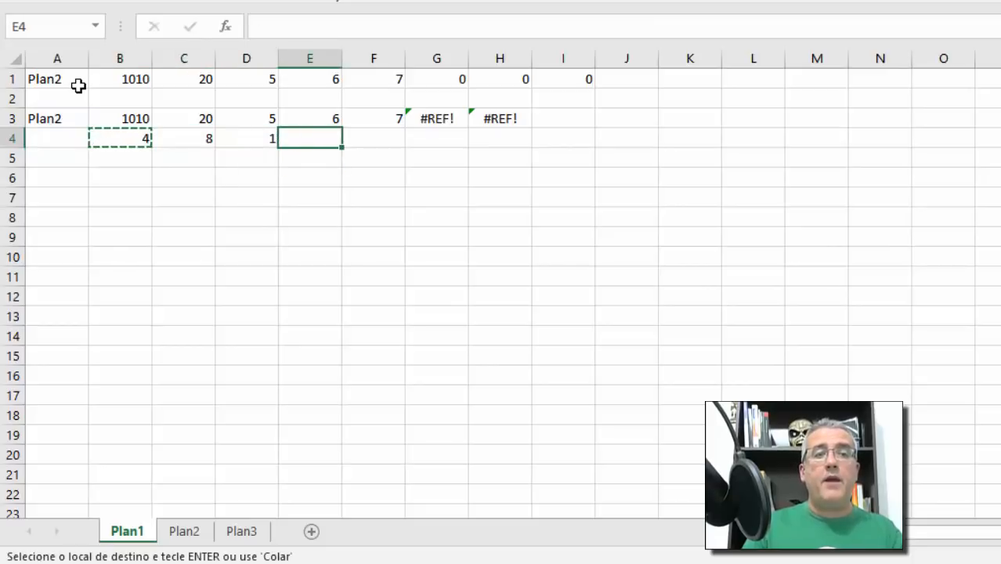
key("ctrl+v")
key("Right")
key("ctrl+v")
key("Right")
key("ctrl+v")
key("Right")
key("ctrl+v")
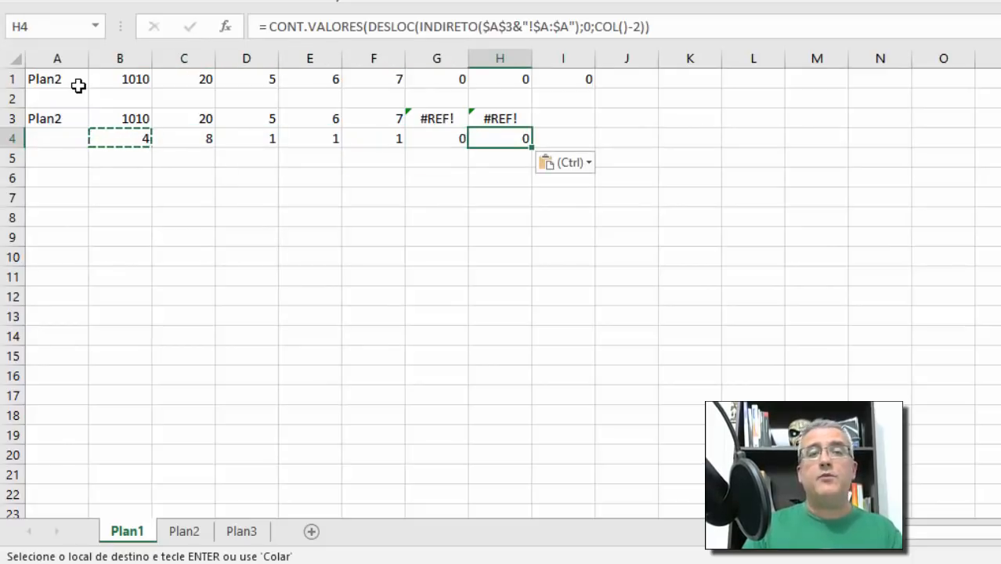
Compare the row 4 counts in Plan1 with the filled cells in columns A and B of Plan2.
key("Left")
key("Left")
key("Left")
key("Left")
key("Left")
key("Left")
key("ctrl+Page_Down")
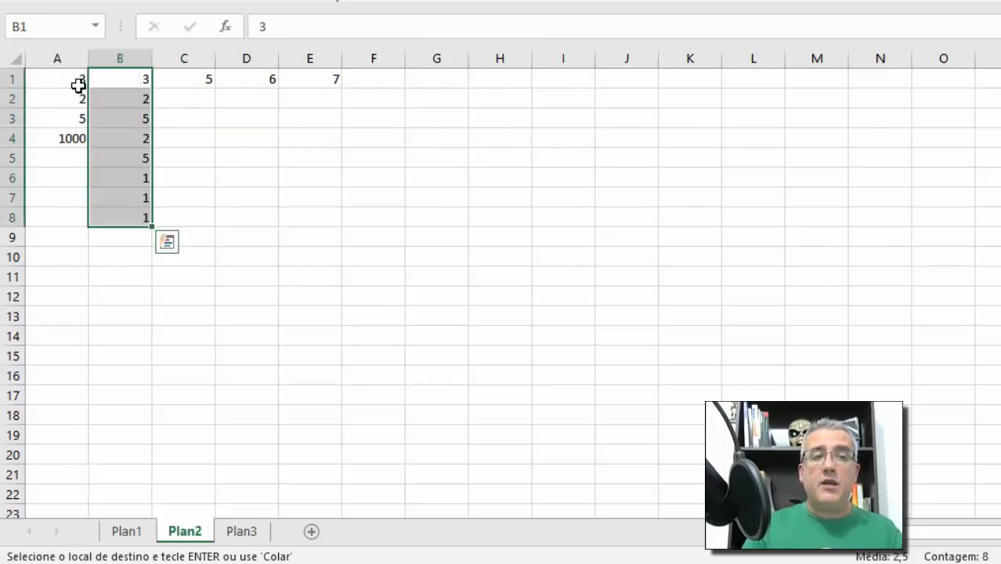
left_click(79, 86)
key("shift+Down")
key("shift+Down")
key("shift+Down")
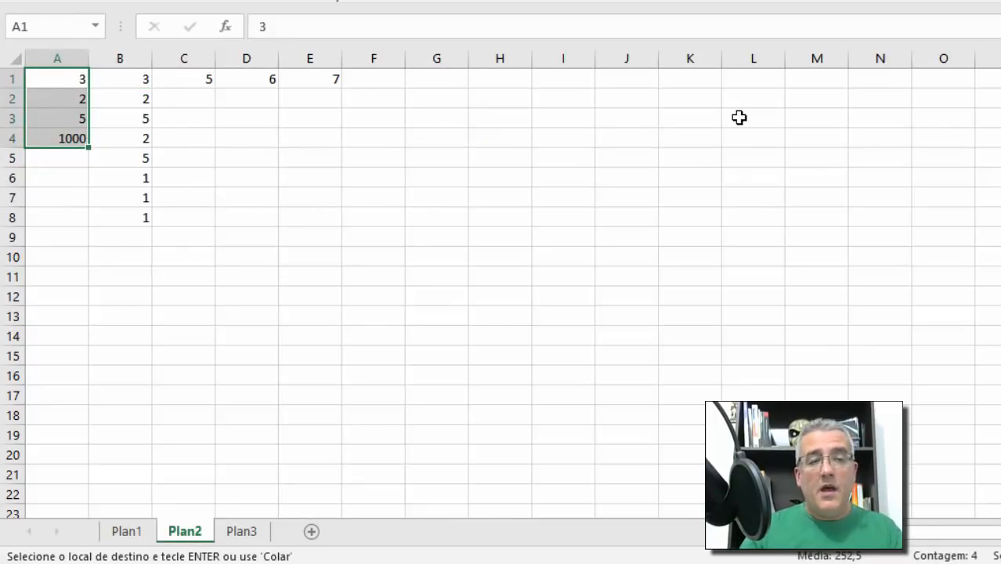
key("ctrl+q")
key("Escape")
key("Right")
key("ctrl+shift+Down")
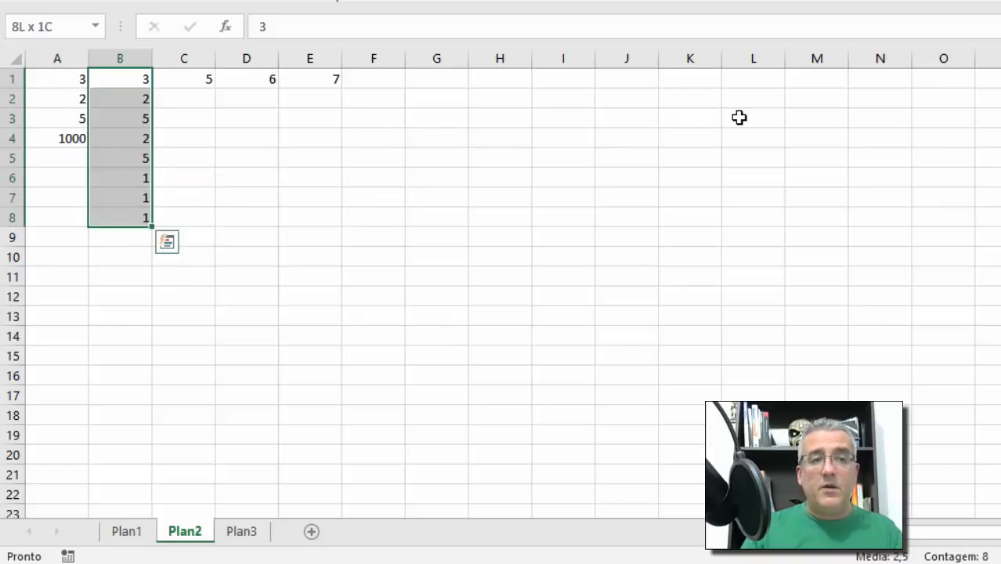
key("ctrl+Page_Up")
key("Right")
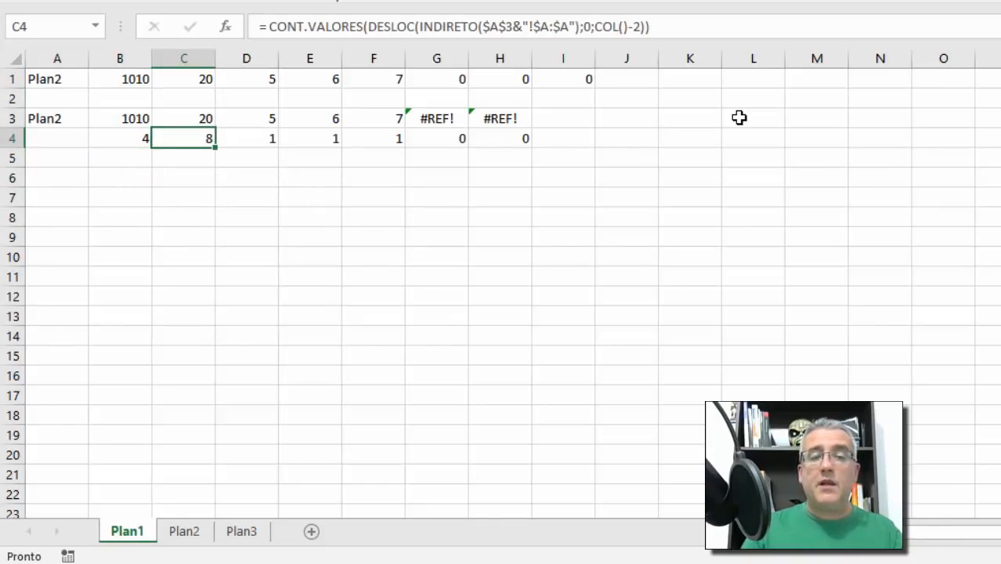
key("Right")
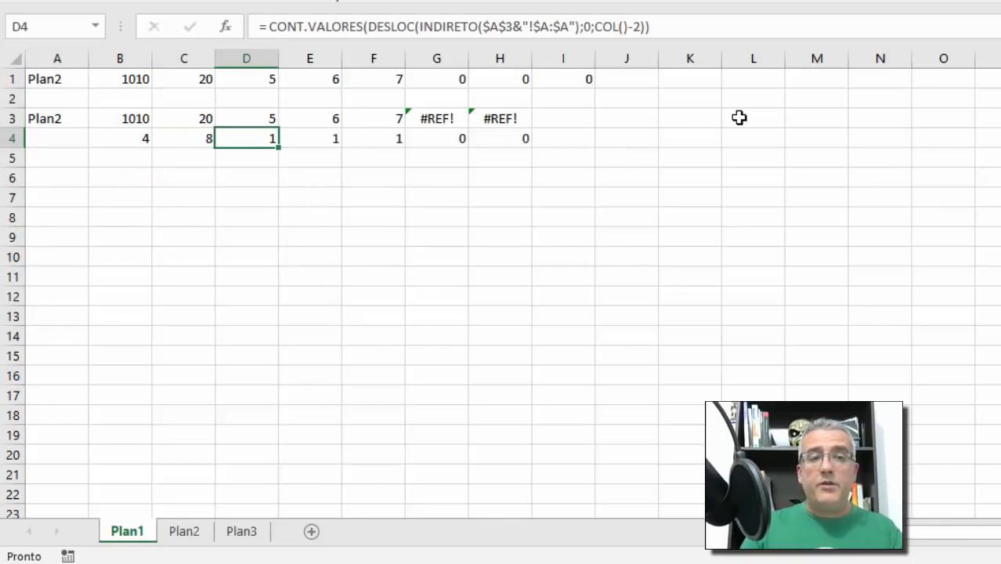
key("Right")
key("Right")
key("Right")
Fill the range C2:E5 in Plan2 with the value 3.
key("ctrl+Page_Down")
key("ctrl+shift+Up")
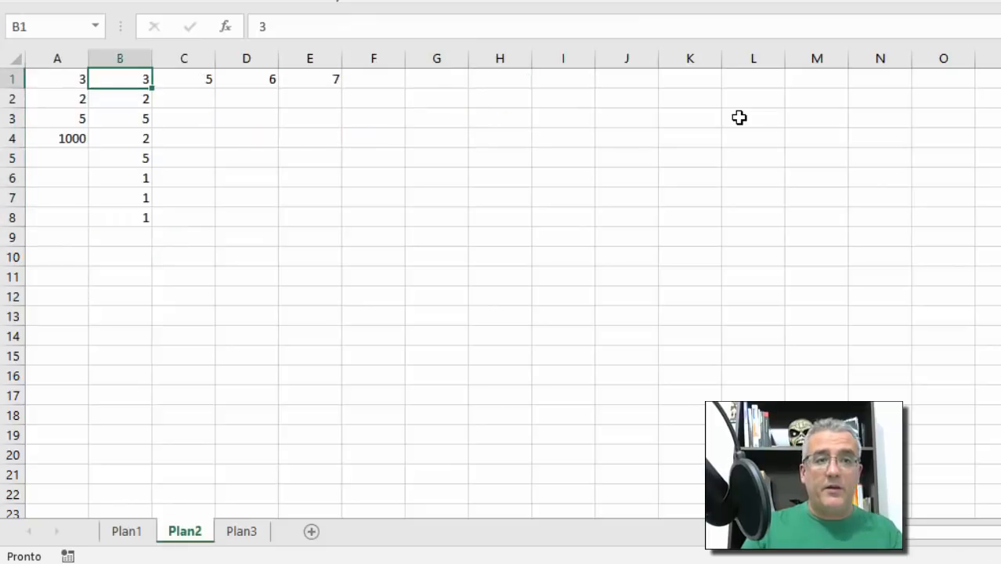
key("Right")
key("Right")
key("Right")
key("Right")
key("Left")
key("Left")
key("Down")
key("Left")
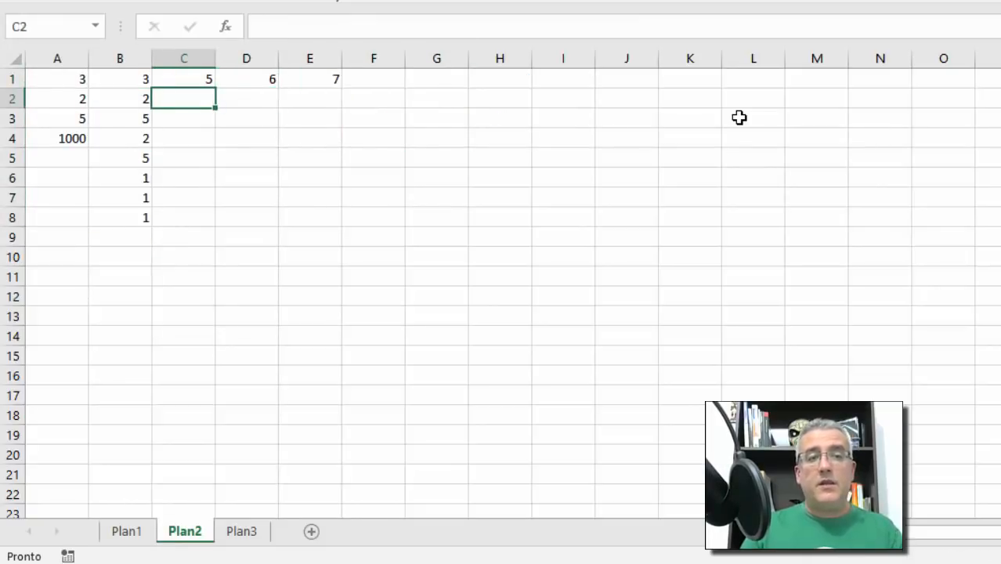
key("shift+Down")
key("shift+Down")
key("shift+Down")
key("shift+Right")
key("shift+Right")
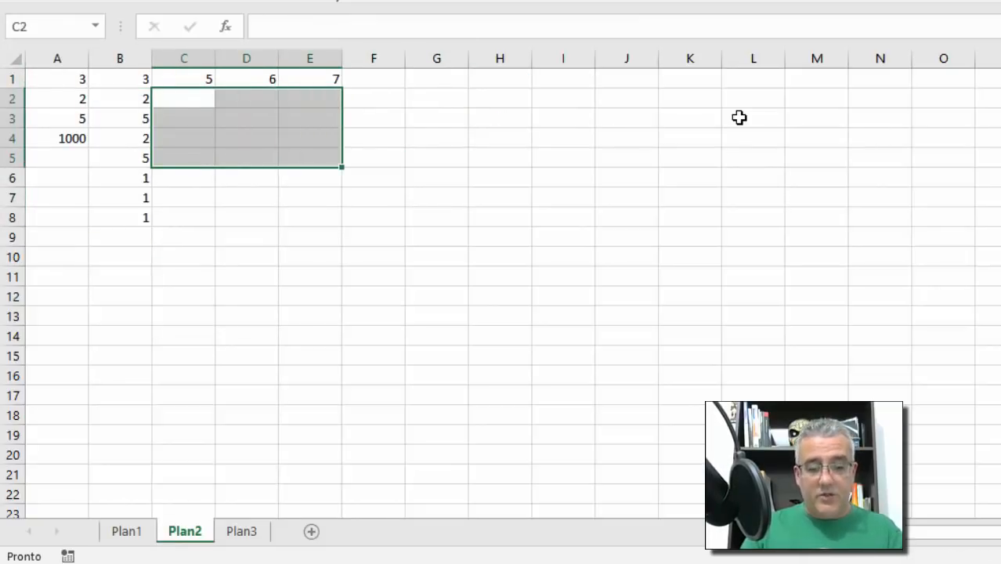
type("3")
key("ctrl+Return")
Extend the Plan2 columns by entering 4 in C6, 5 in C7 and 6 in D6.
key("Down")
key("Down")
key("Down")
key("Down")
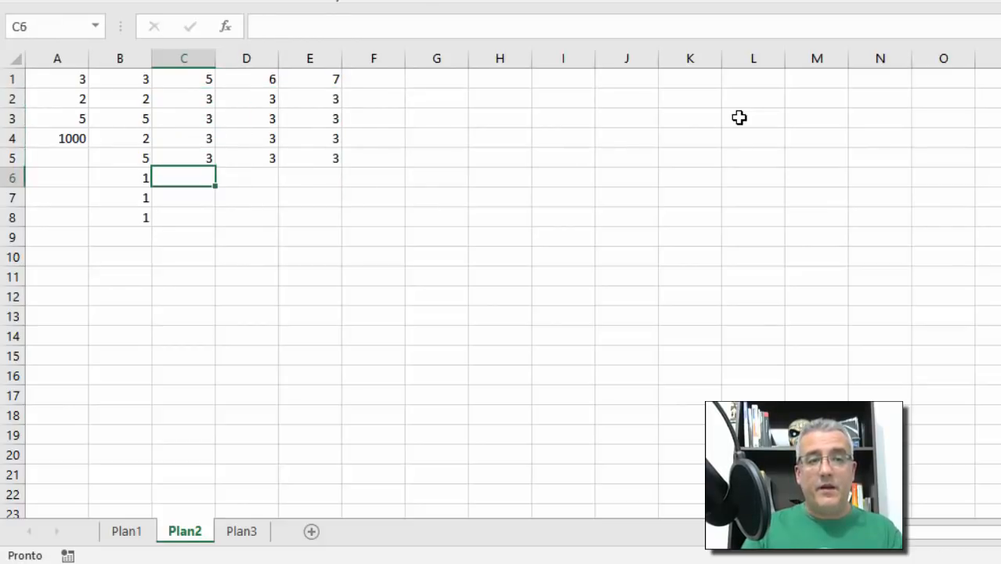
type("4")
key("Right")
key("Down")
key("Left")
type("5")
key("Right")
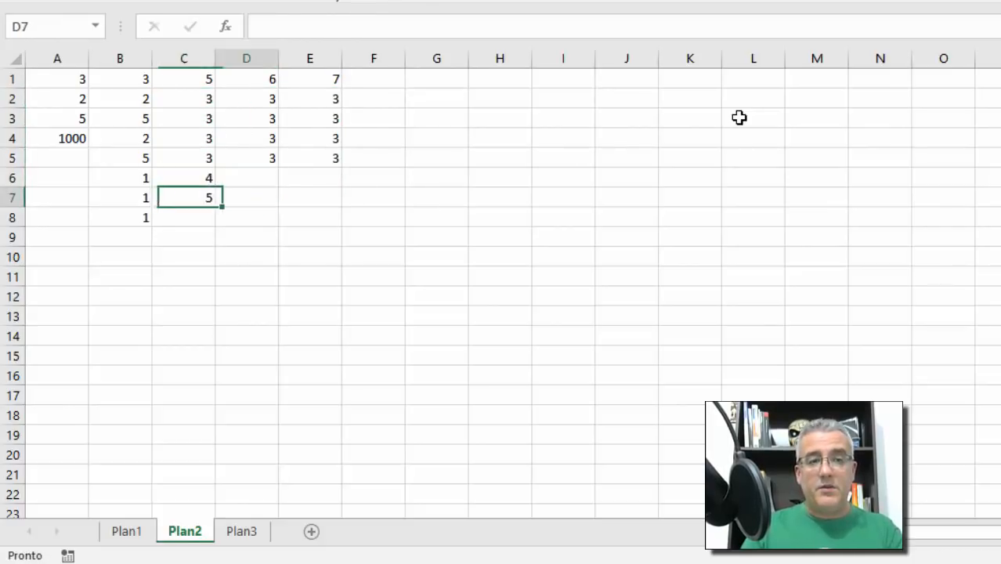
key("Up")
type("6")
key("Return")
key("Up")
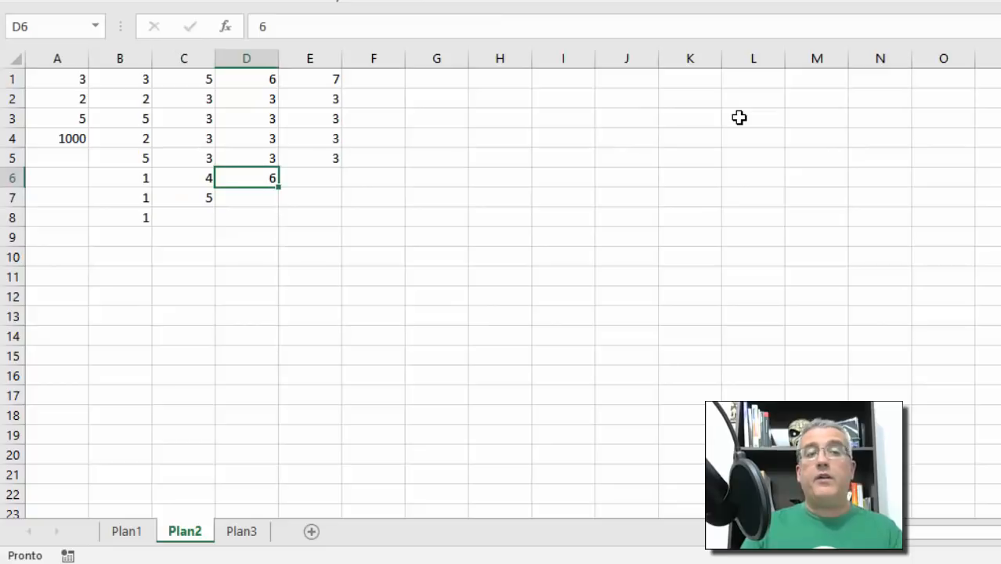
Examine the recalculated CONT.VALORES counts in row 4 of Plan1, particularly from C4 to F4.
key("ctrl+Page_Up")
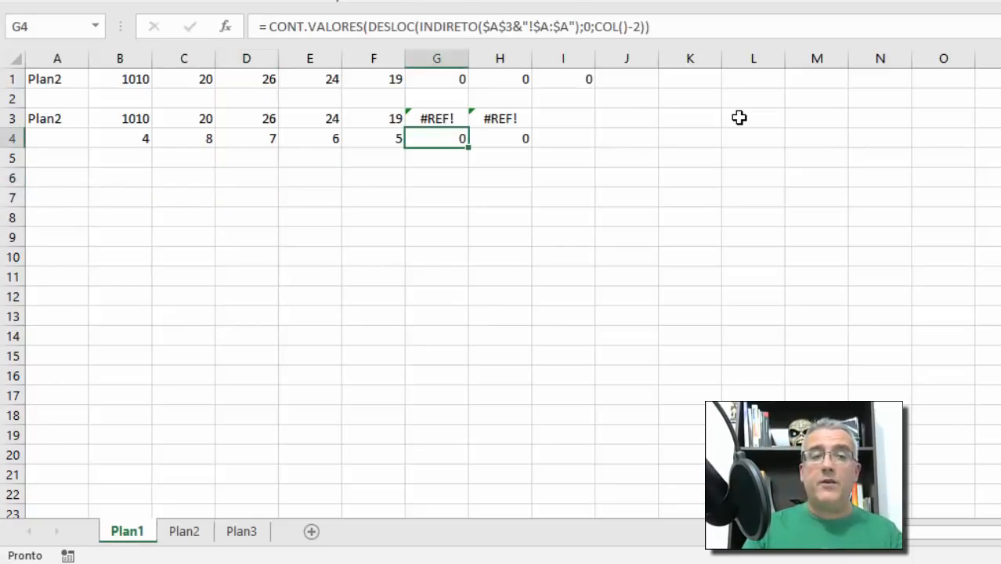
key("Left")
key("Left")
key("Left")
key("shift+Right")
key("shift+Right")
key("shift+Right")
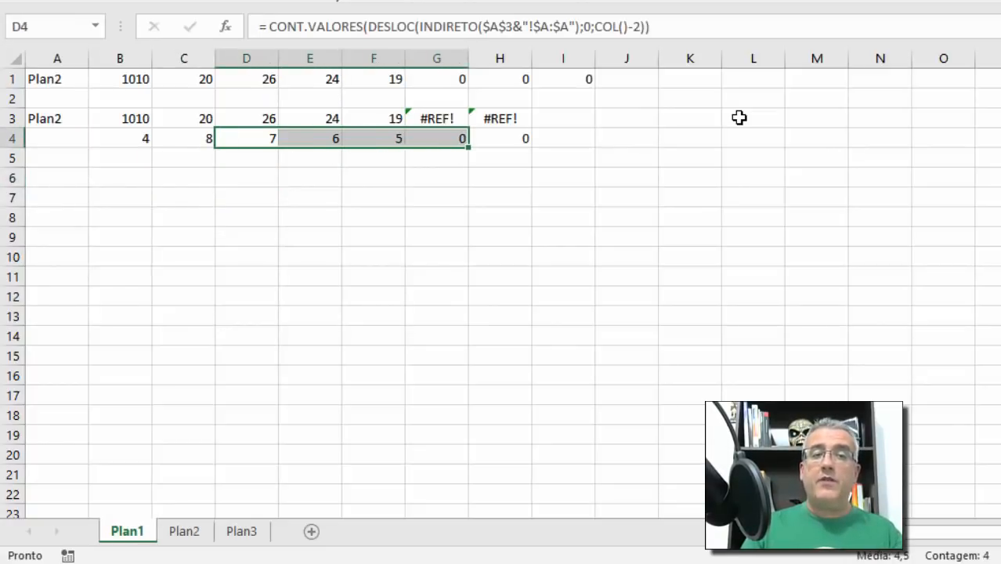
key("Left")
key("shift+Right")
key("shift+Right")
key("shift+Right")
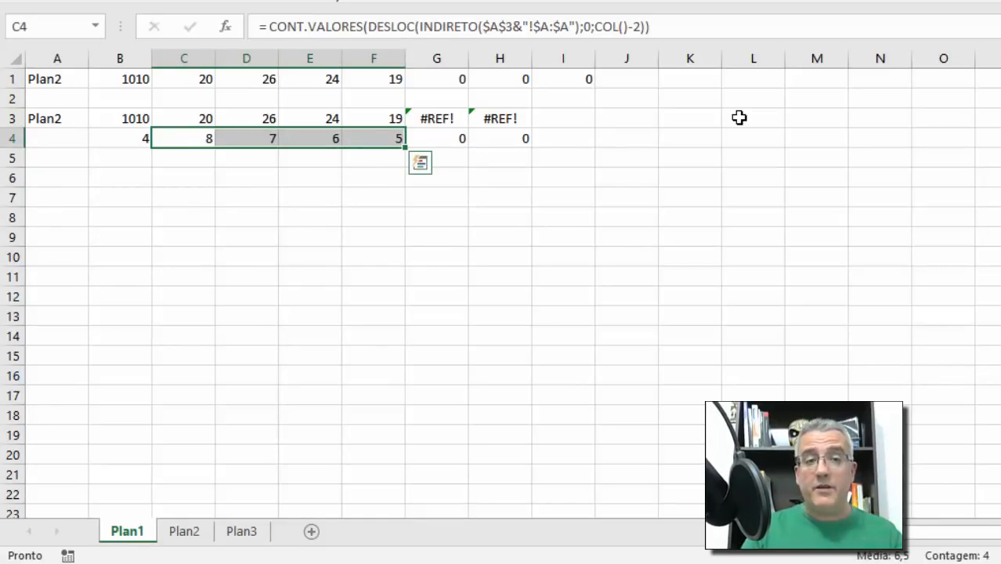
Fill the range F1:G9 in Plan2 with the value 100.
key("ctrl+Page_Down")
key("Up")
key("Up")
key("Up")
key("Right")
key("Right")
key("Up")
key("Up")
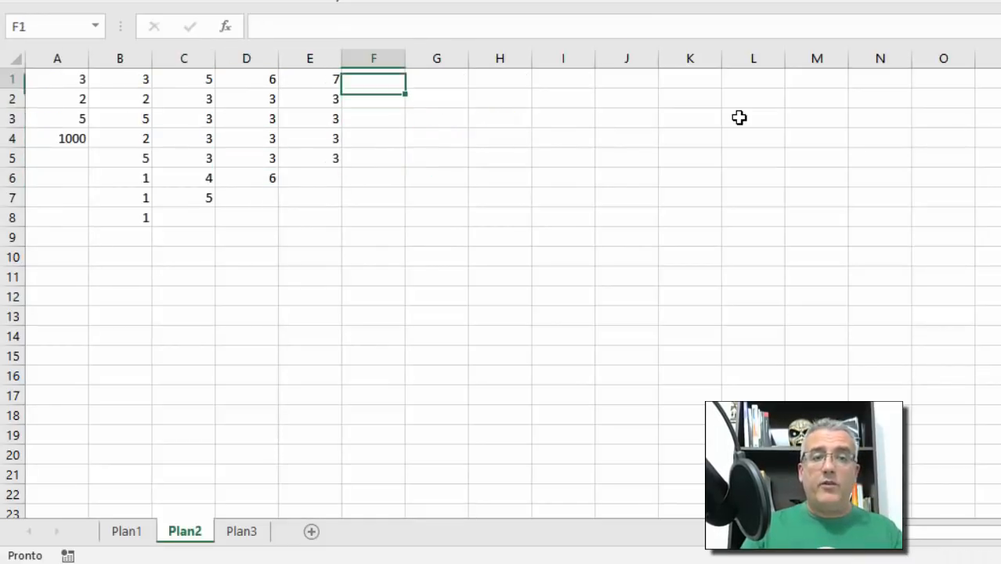
key("shift+Down")
key("shift+Right")
key("shift+Down")
key("shift+Down")
key("shift+Down")
key("shift+Down")
key("shift+Down")
key("shift+Down")
key("shift+Down")
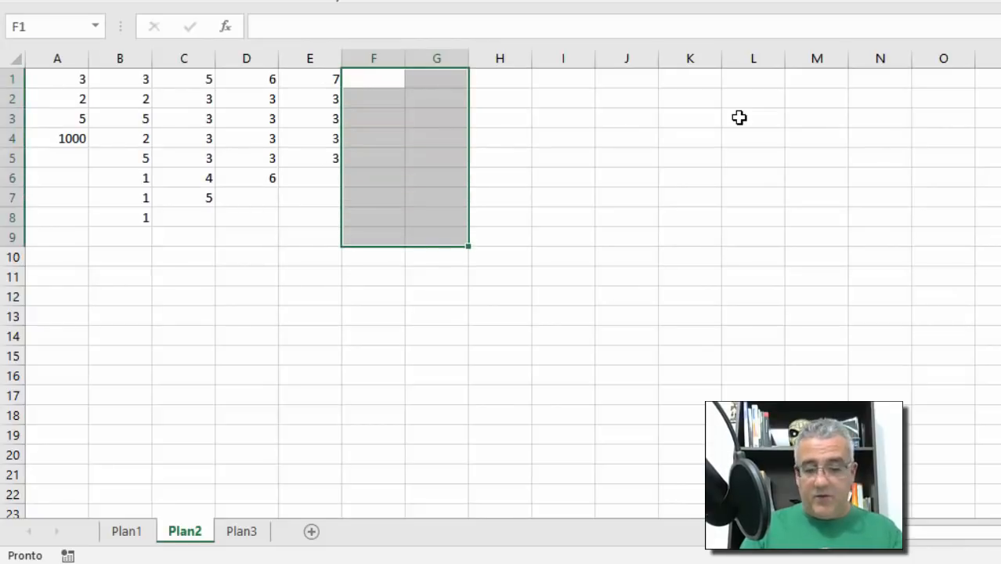
type("100")
key("ctrl+Return")
Check the column G and H results in Plan1 and clear the range F1:G9 in Plan2.
key("ctrl+Page_Up")
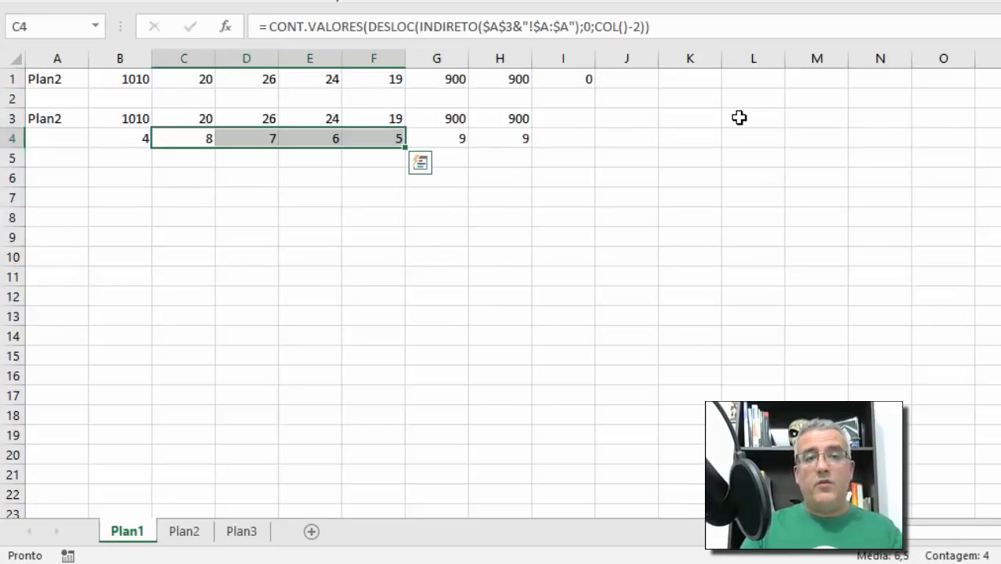
key("Up")
key("Right")
key("Right")
key("Right")
key("Right")
key("Right")
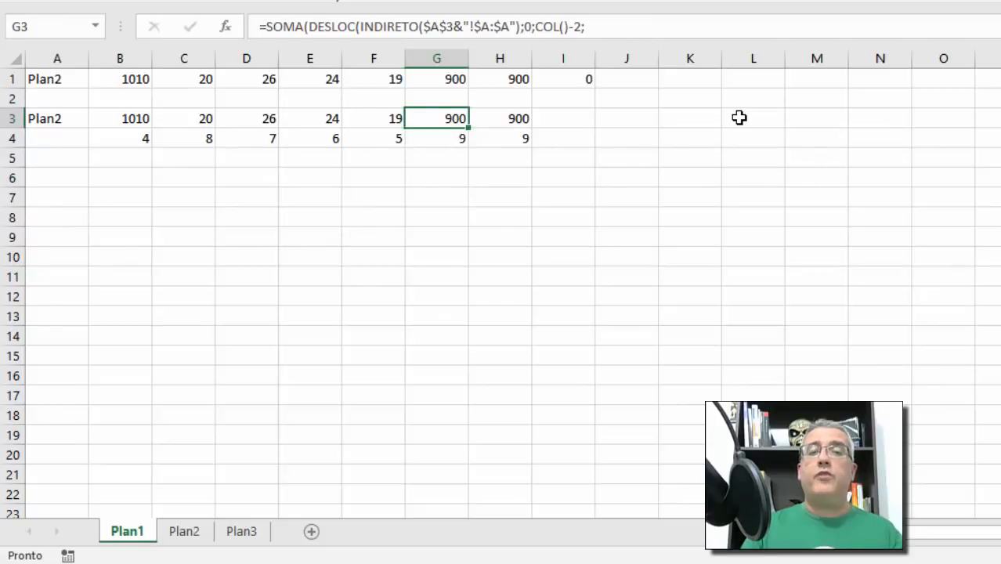
key("Left")
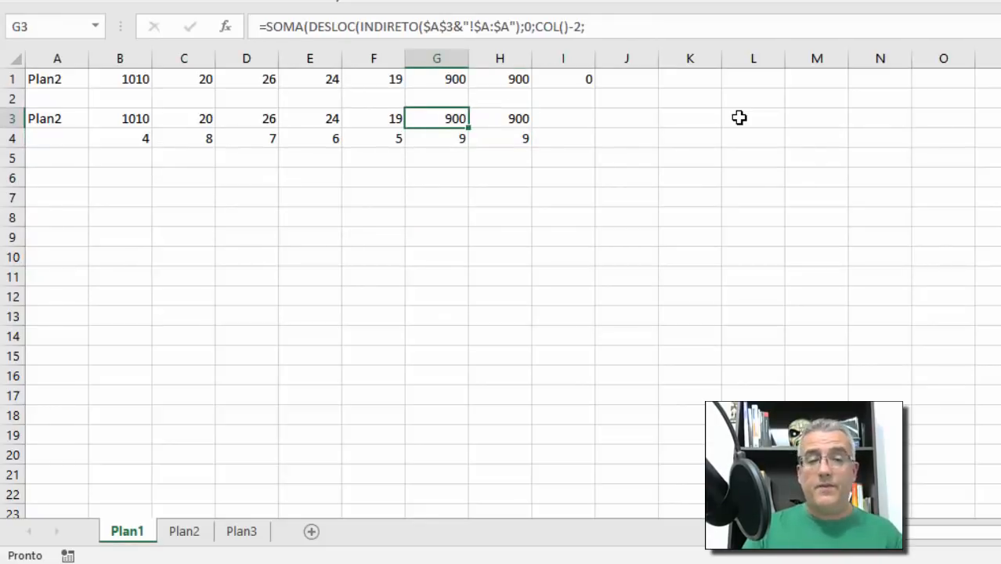
key("ctrl+Page_Down")
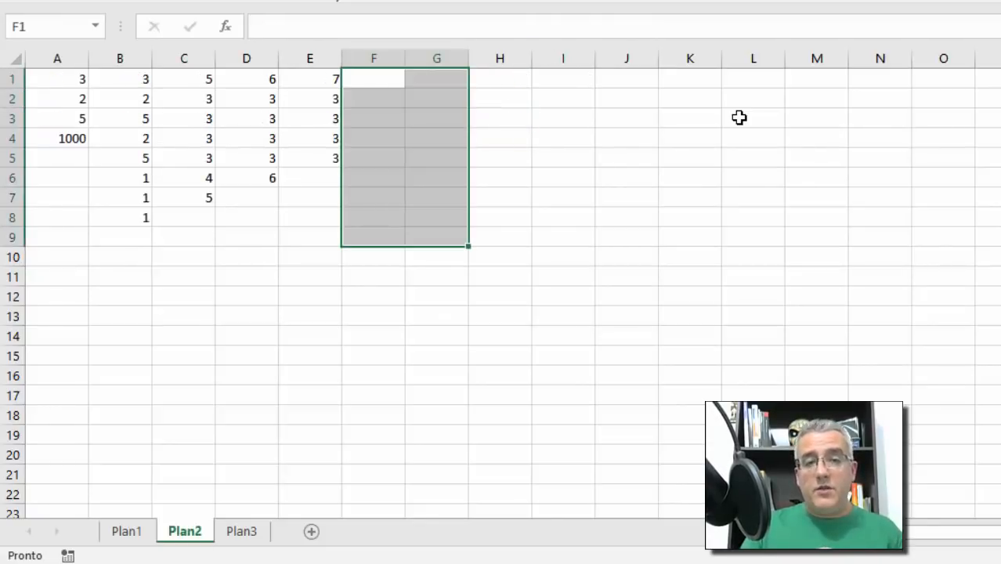
Wrap the SOMA formula in G3 of Plan1 in SEERRO, with empty text "" as the value if there is an error.
key("ctrl+Page_Up")
key("F2")
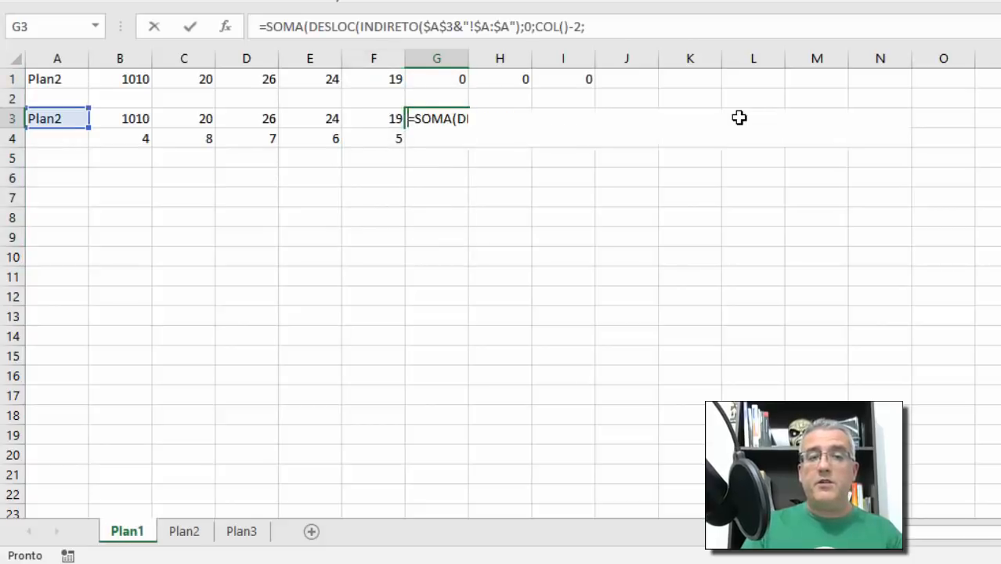
key("Home")
key("Right")
type("seerro(")
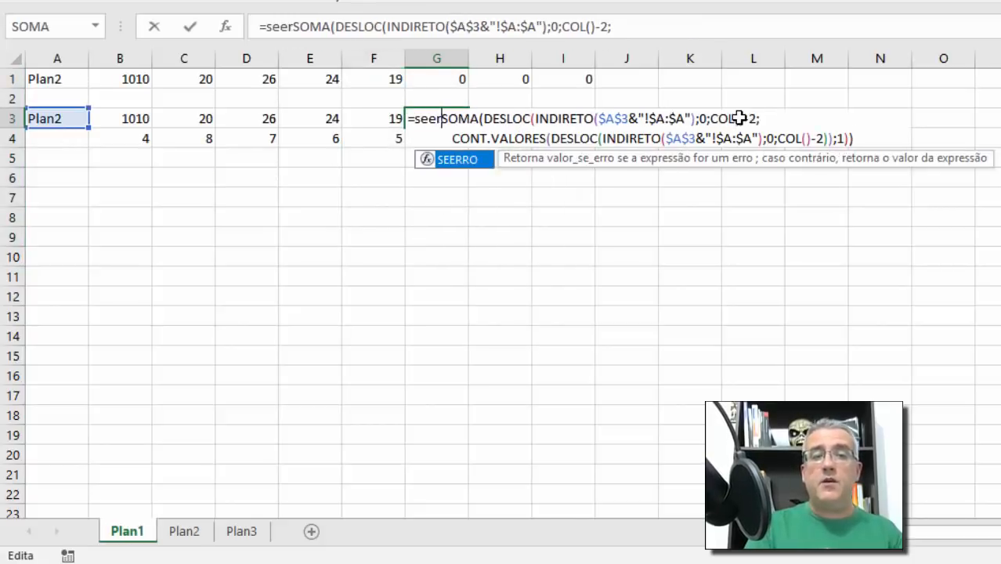
key("ctrl+End")
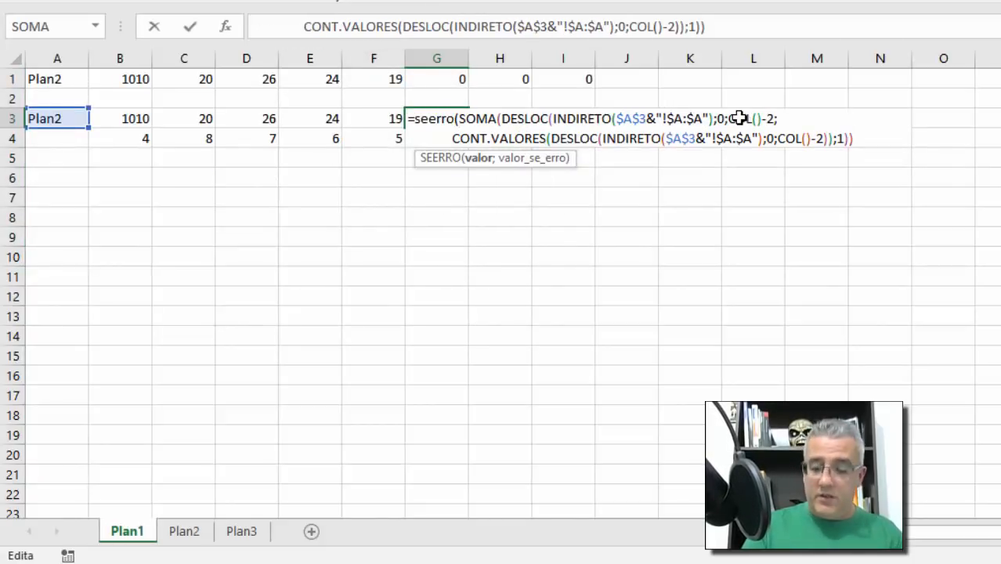
type(";\"\")")
key("Return")
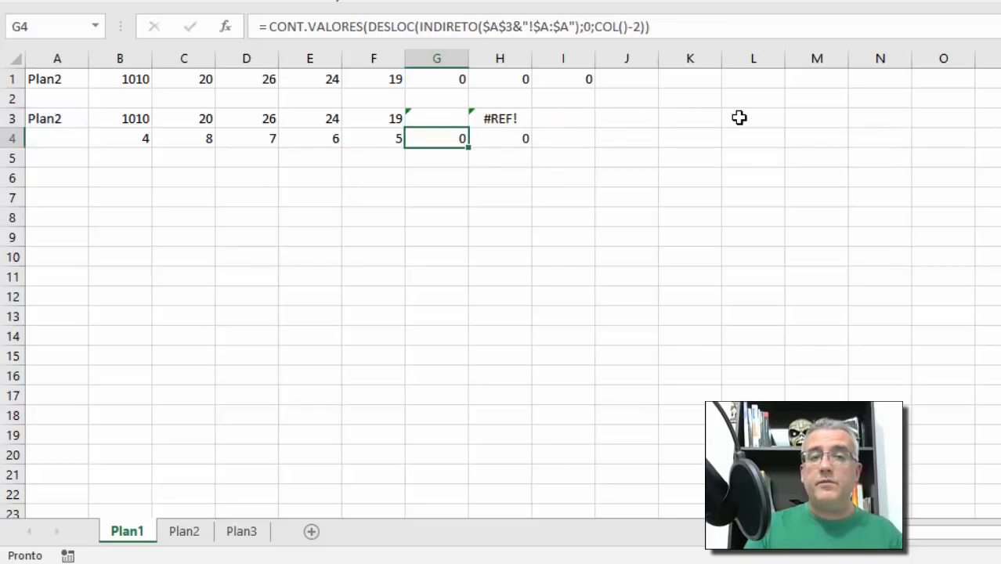
Copy the SEERRO formula from G3 to H3 in Plan1.
key("Up")
key("ctrl+c")
key("Right")
key("ctrl+v")
key("Escape")
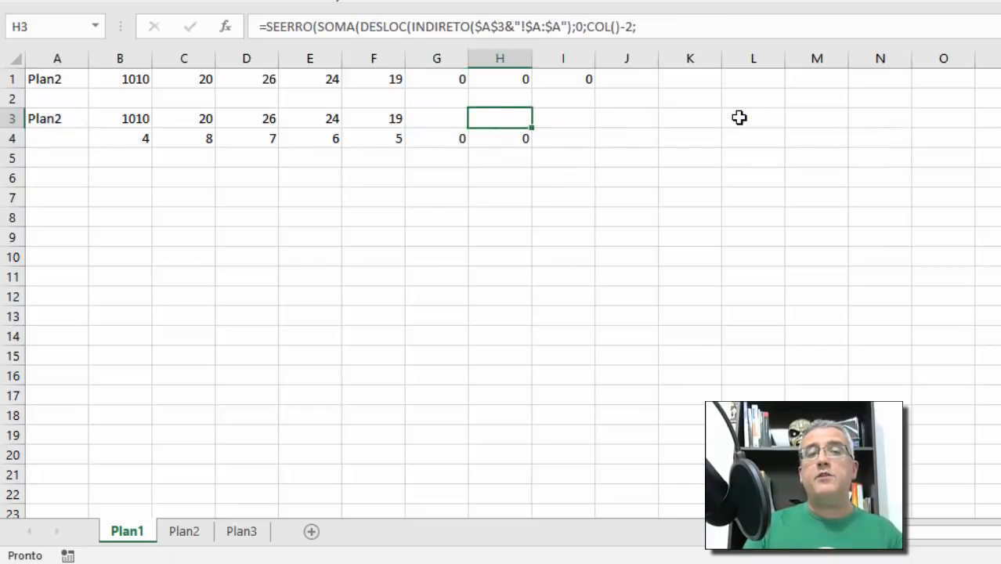
Review the row 3 sums and row 4 counts in Plan1 against the source columns in Plan2.
key("Down")
key("Left")
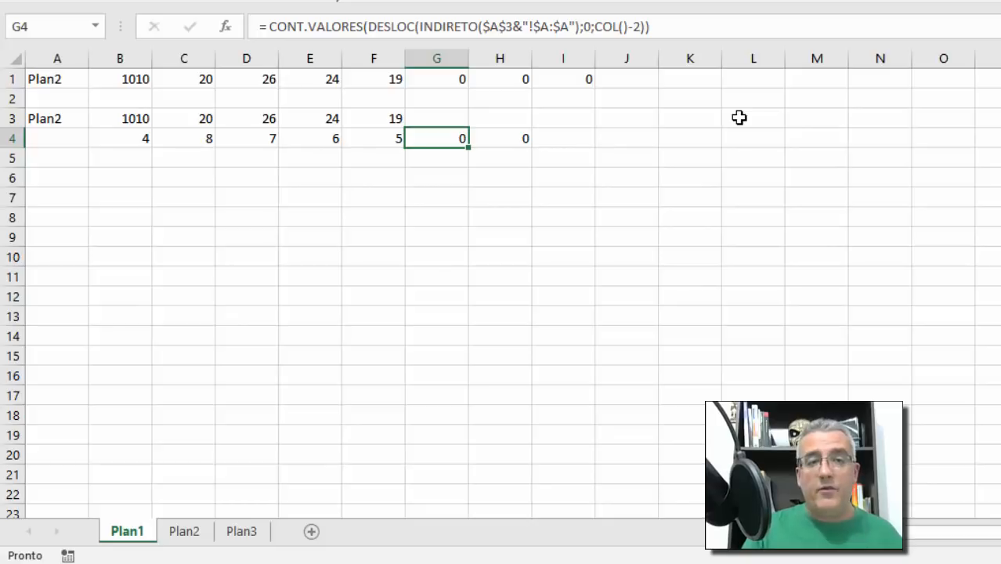
key("Up")
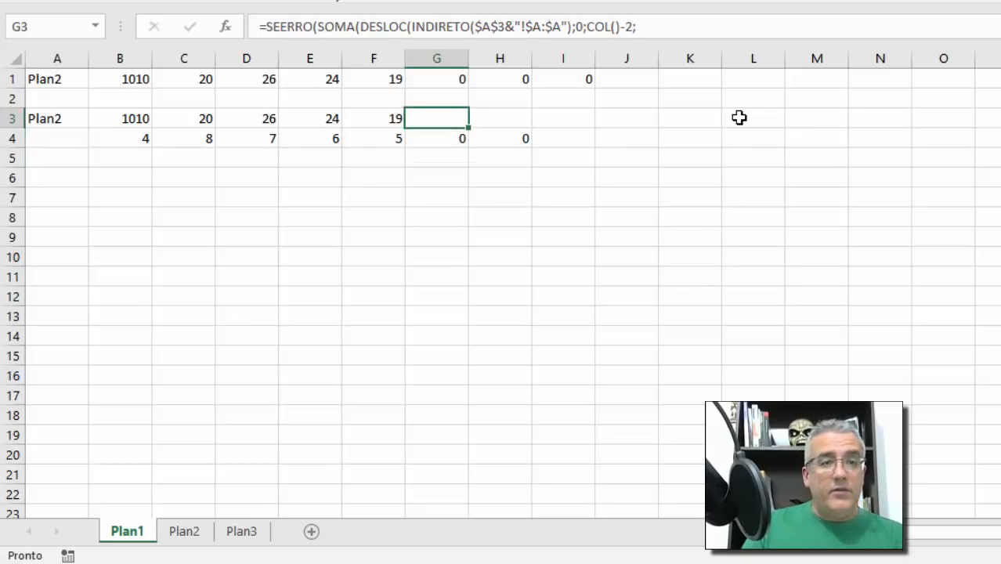
key("Down")
key("Left")
key("Left")
key("Left")
key("Left")
key("Up")
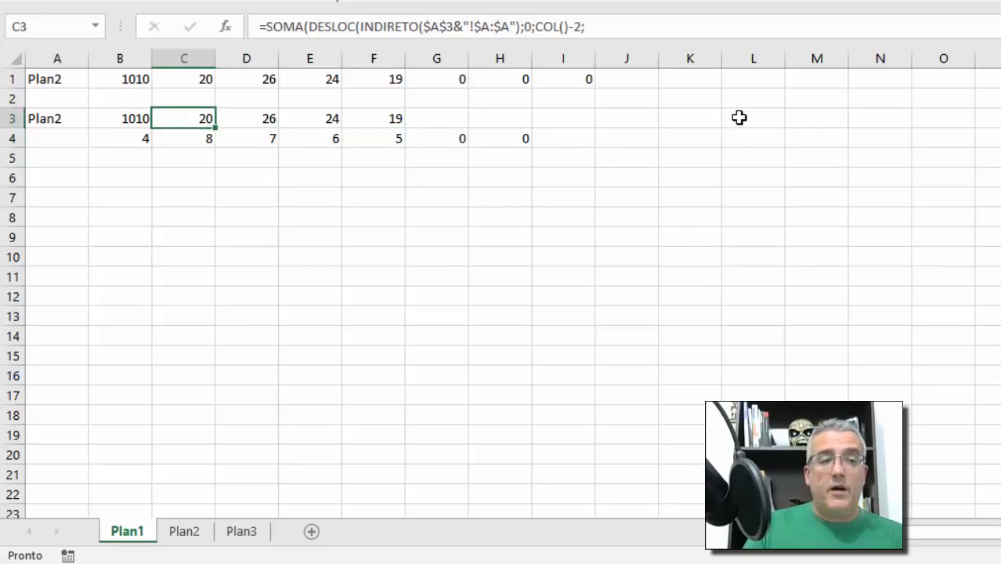
key("Left")
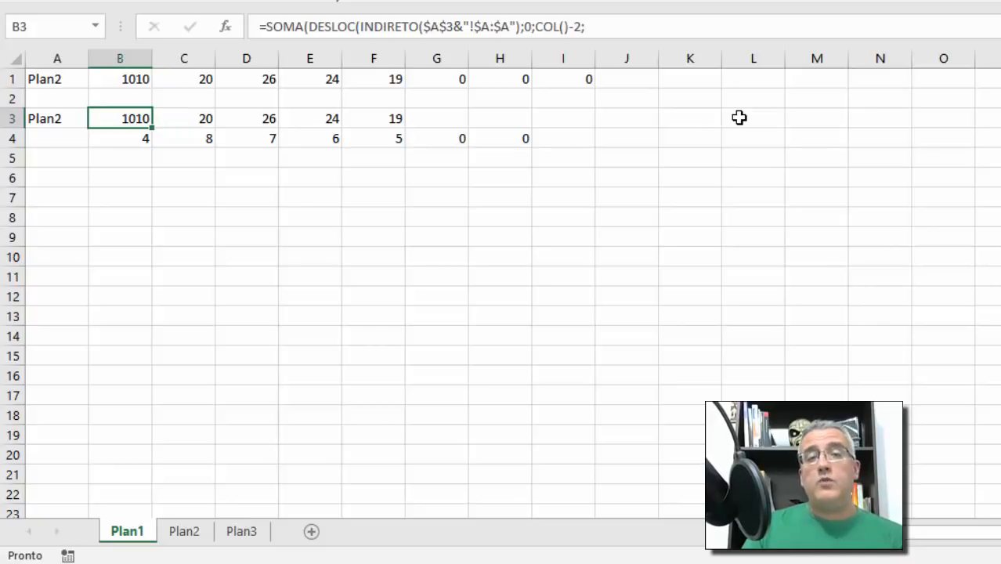
key("ctrl+Page_Down")
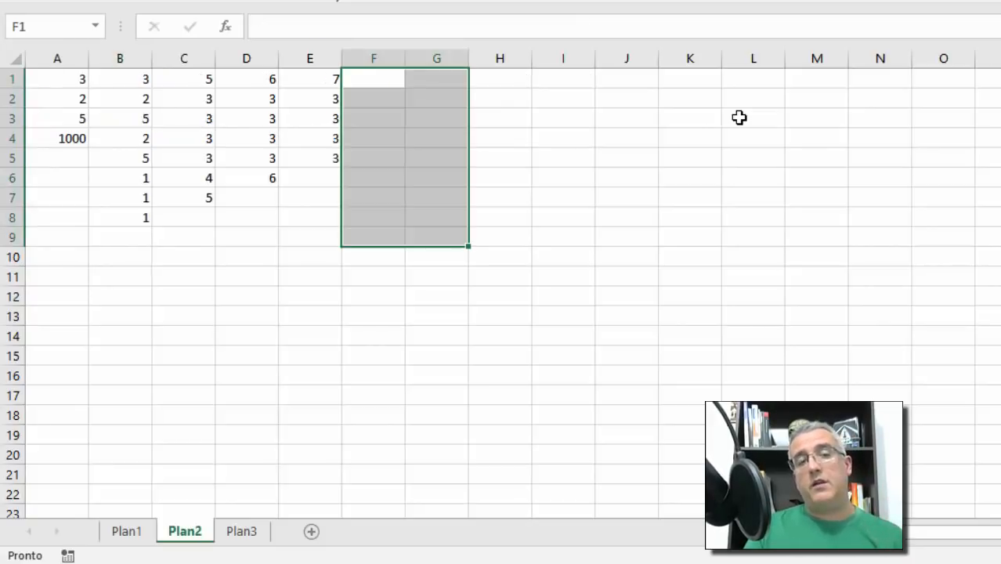
key("ctrl+Home")
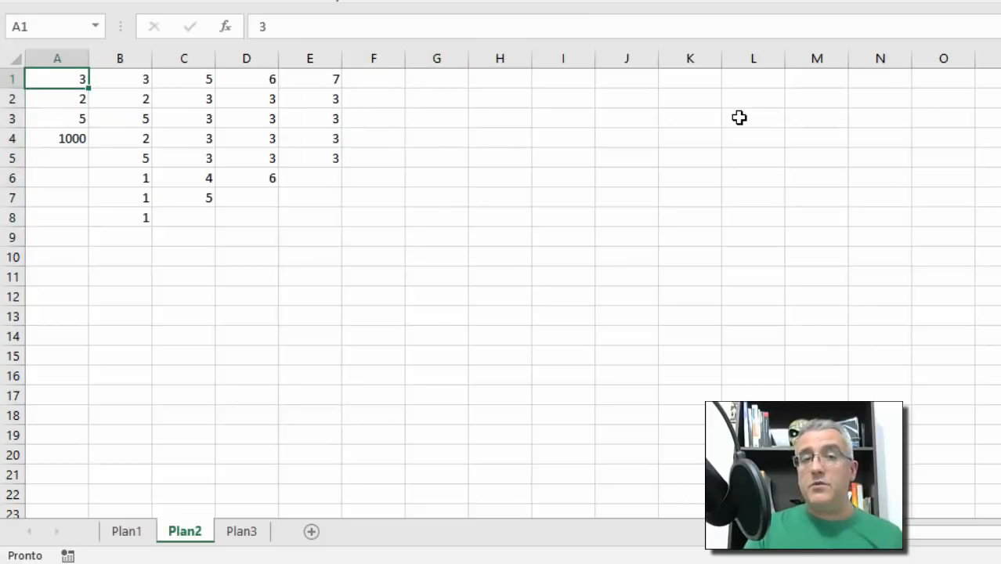
key("ctrl+Page_Up")
key("ctrl+Home")
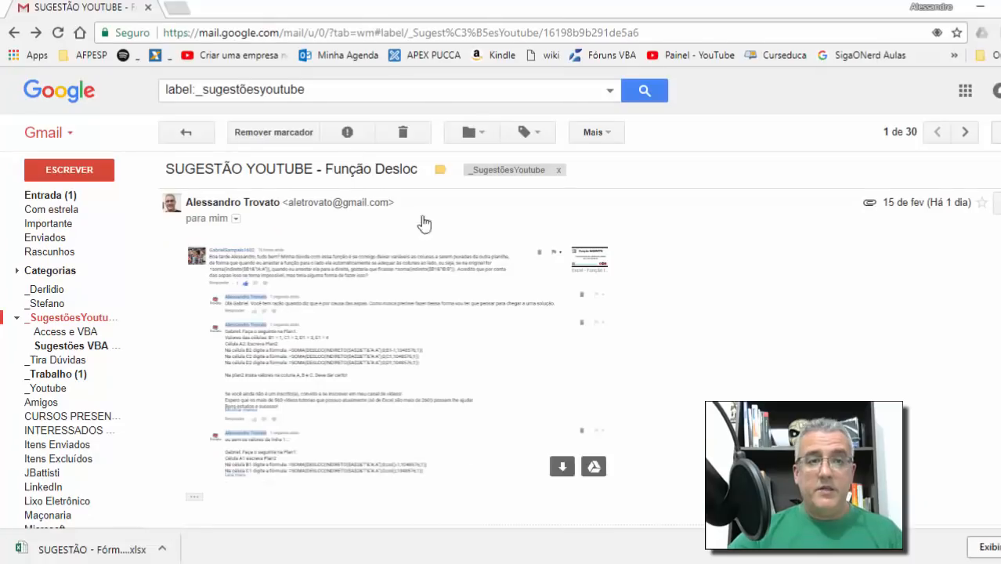
left_click(185, 11)
type("www.sigaonerd.com")
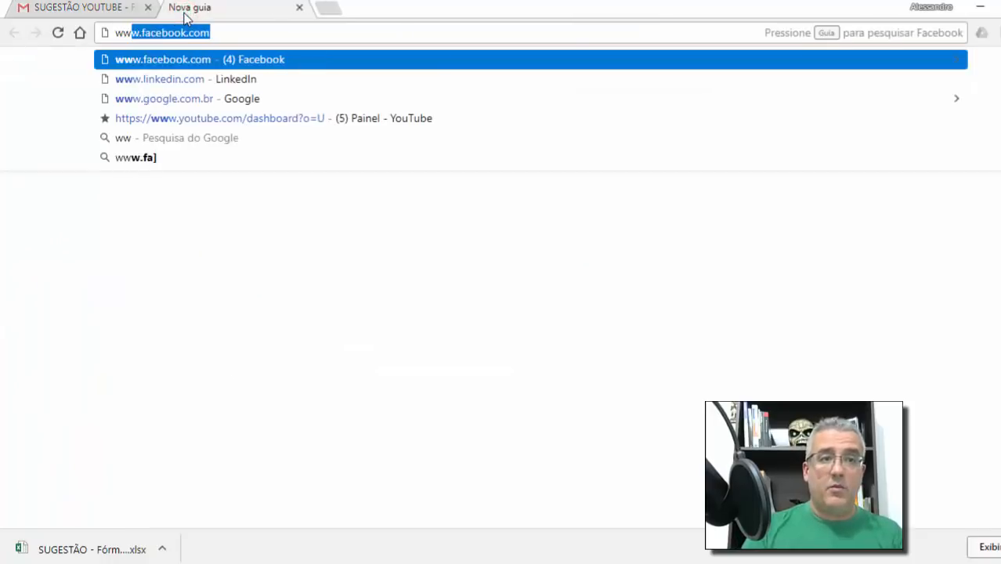
key("Return")
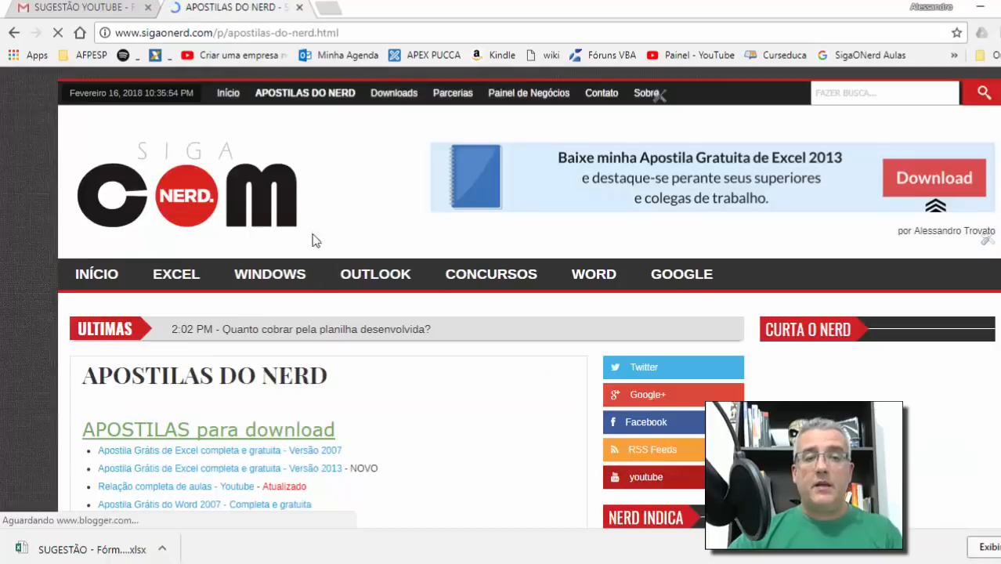
Look through the APOSTILAS DO NERD page for the lesson spreadsheet downloads and other resources, and close the page.
scroll(314, 242, "down", 20)
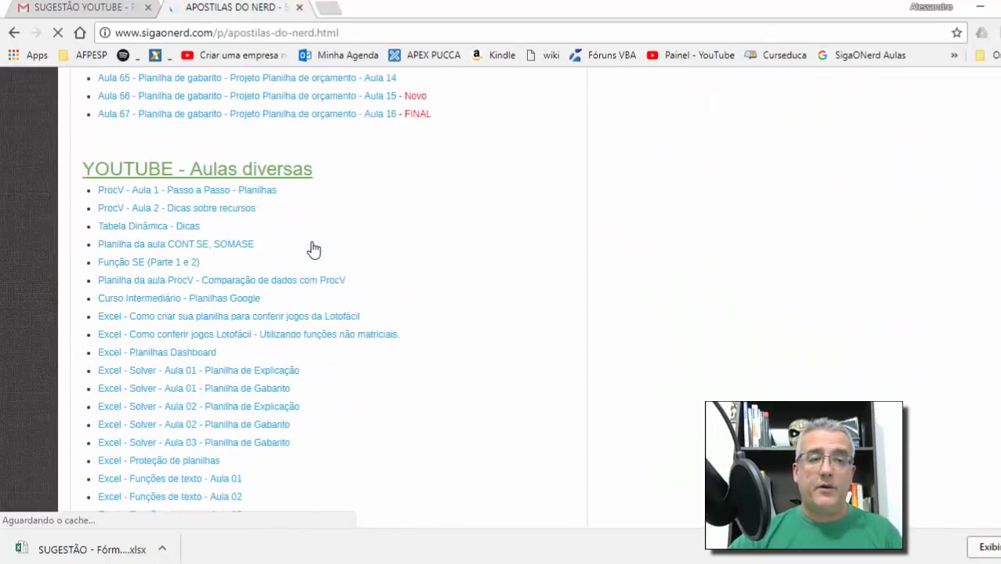
scroll(268, 168, "down", 15)
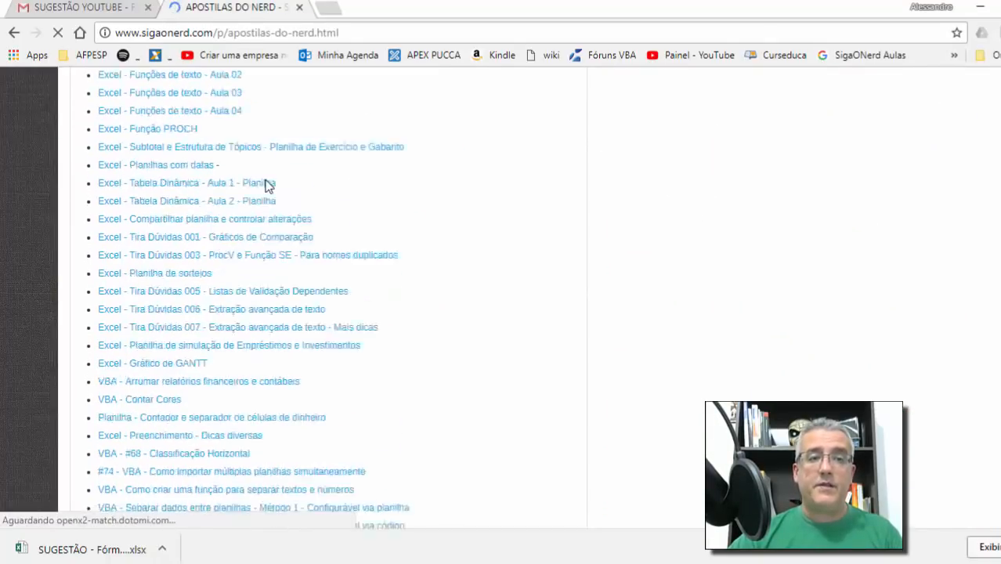
scroll(268, 186, "down", 8)
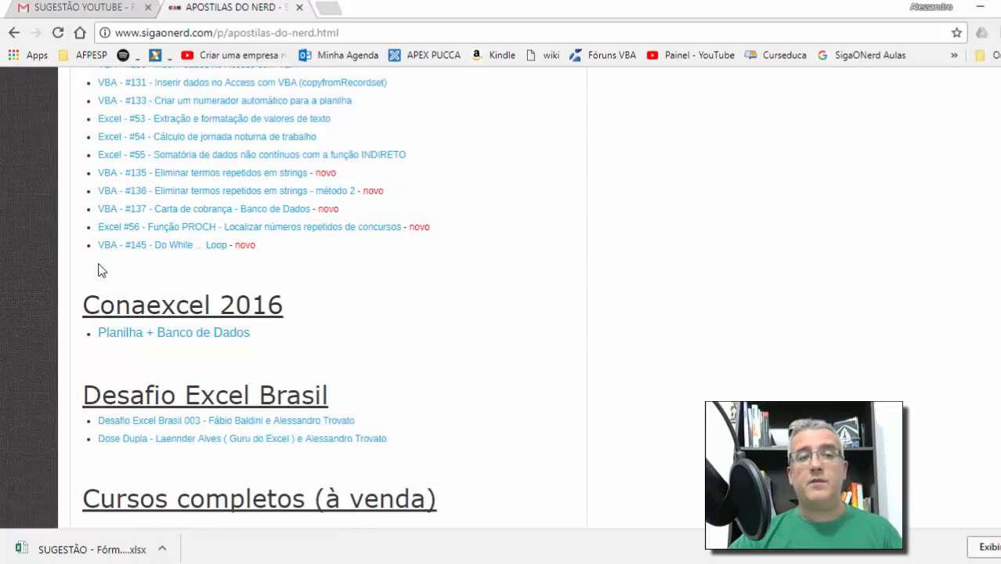
scroll(234, 252, "down", 20)
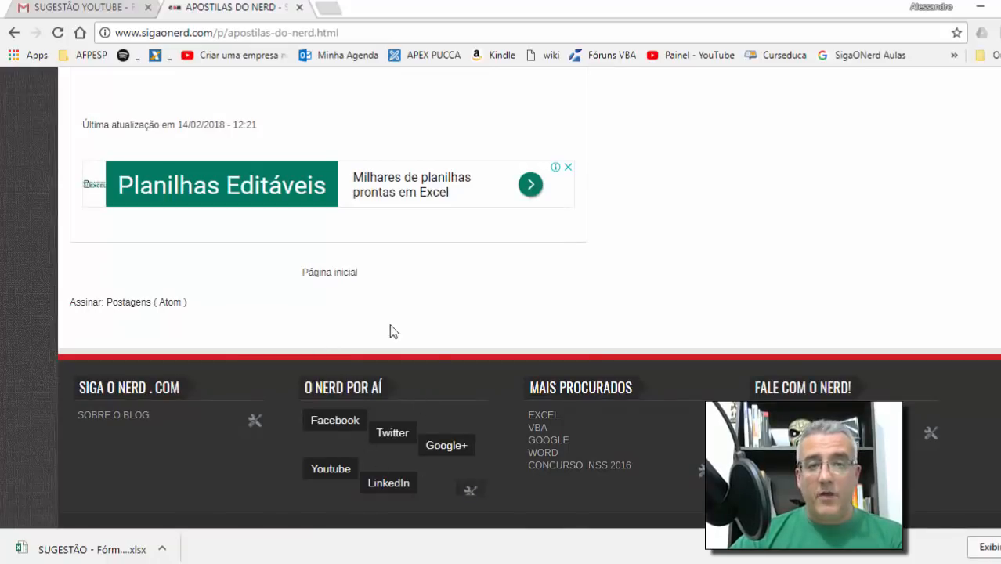
scroll(313, 282, "up", 2)
left_click_drag(274, 281, 102, 275)
left_click(246, 277)
scroll(250, 280, "up", 3)
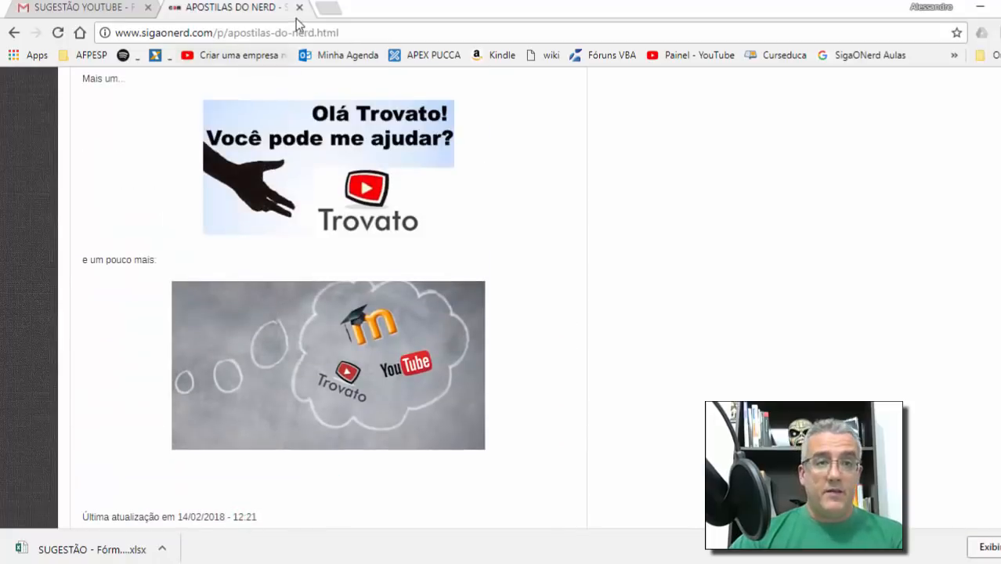
key("Home")
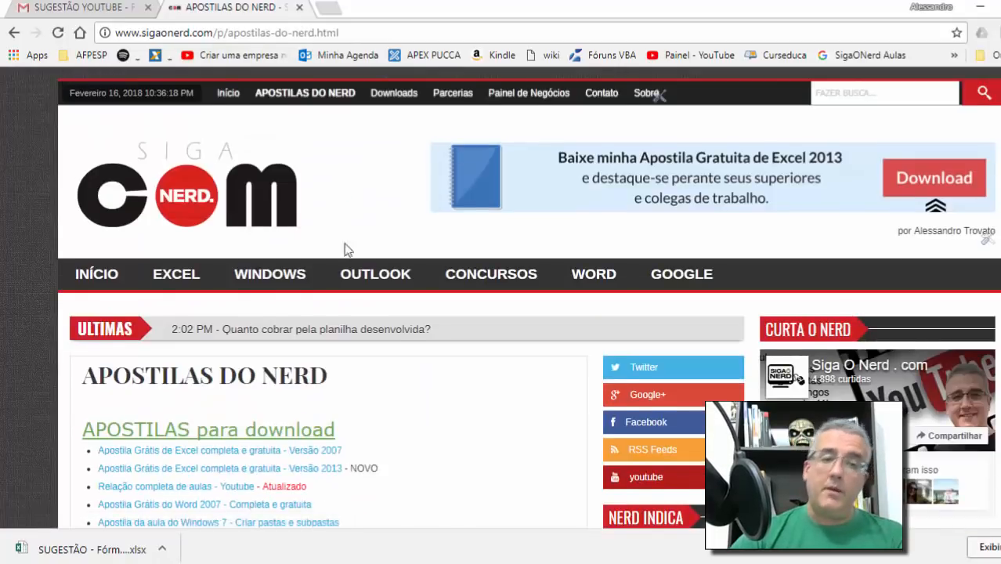
scroll(351, 316, "down", 4)
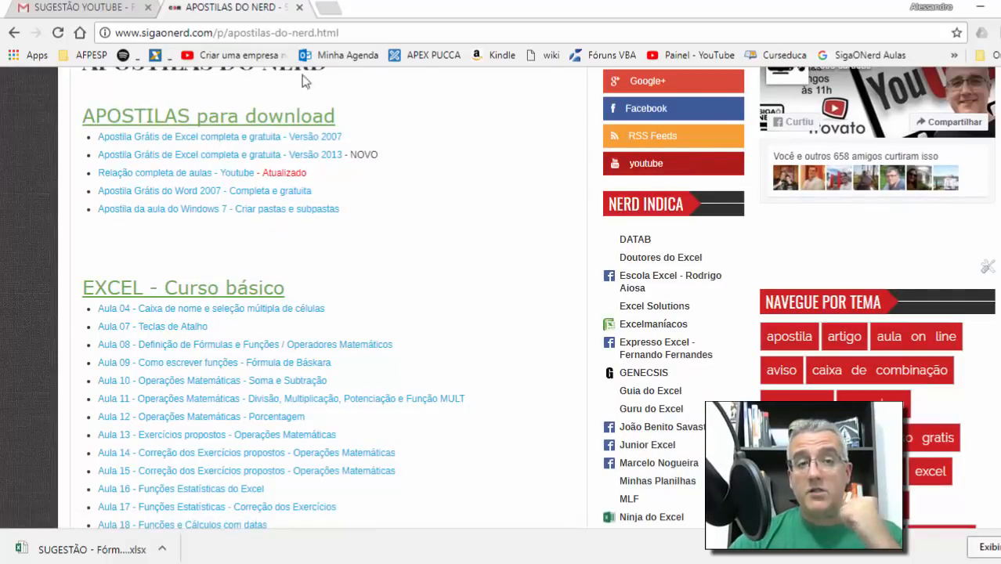
left_click(299, 8)
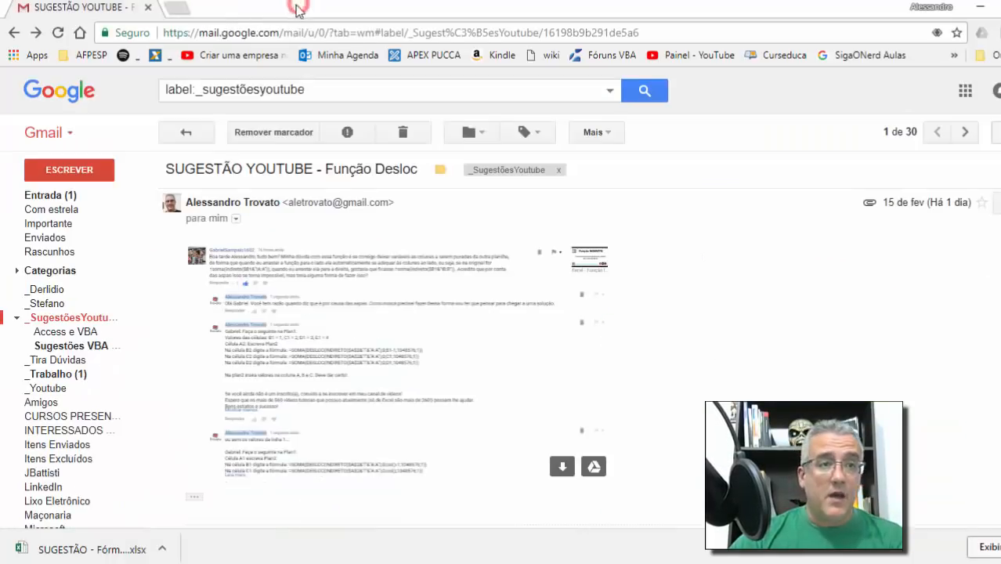
left_click(174, 9)
type("www.")
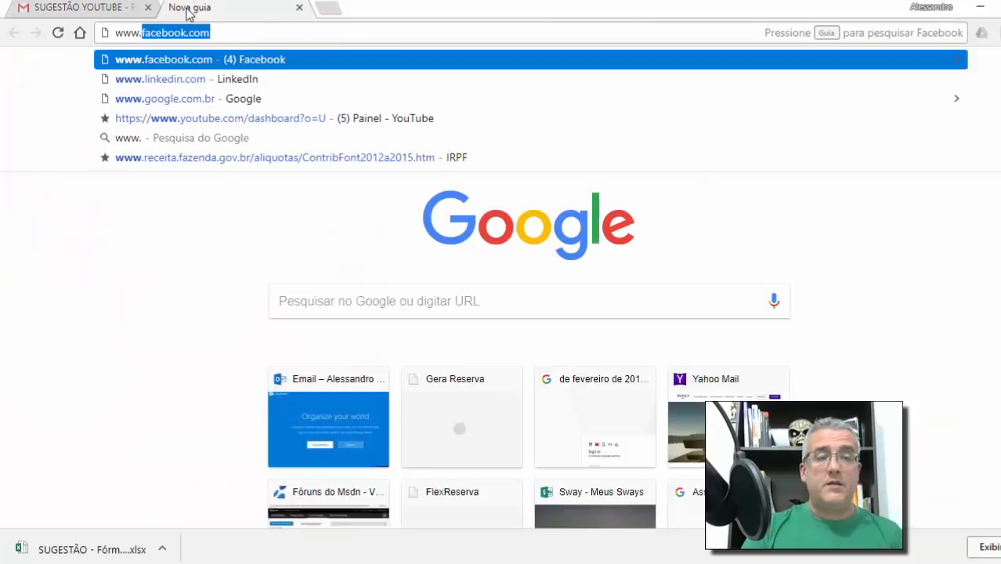
key("BackSpace")
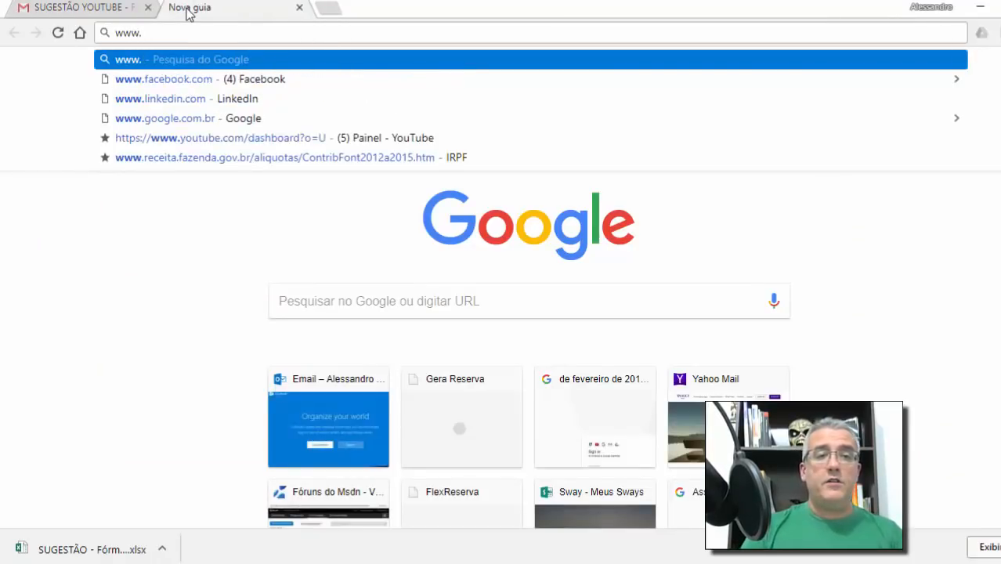
type("2")
key("BackSpace")
type("fa")
key("Return")
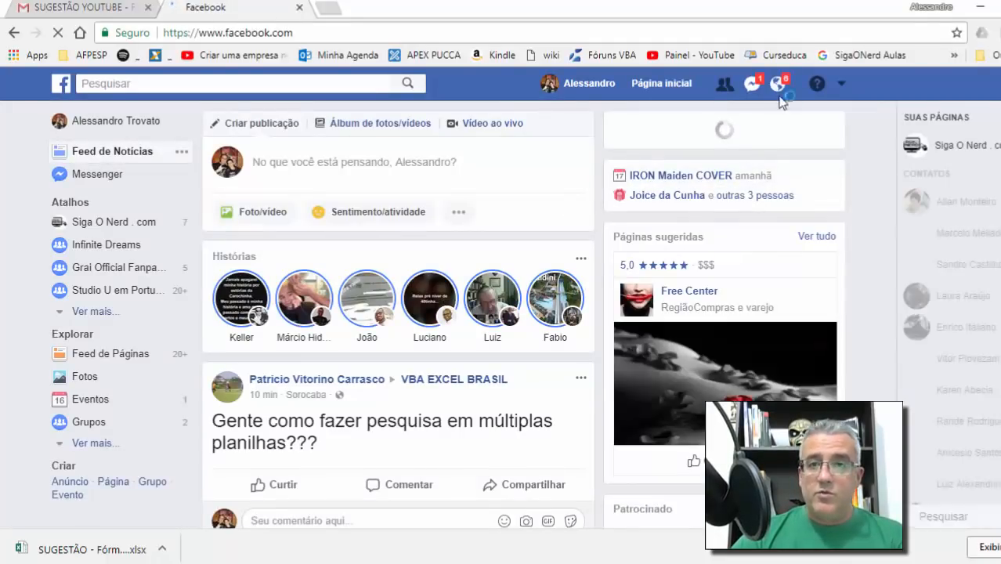
Open the post about the free basic Excel Online course from the Facebook notifications and view its announcement.
left_click(777, 85)
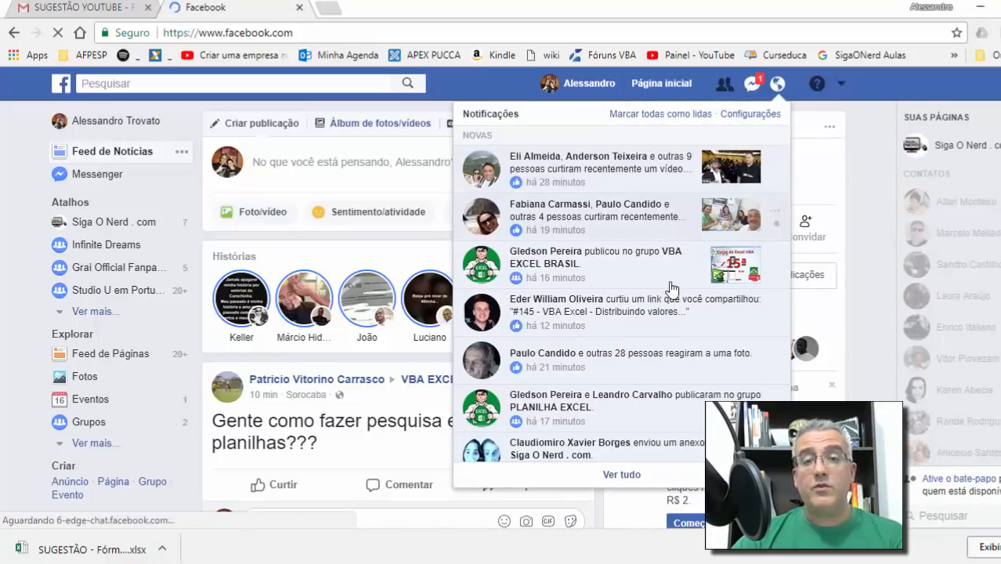
scroll(671, 298, "down", 6)
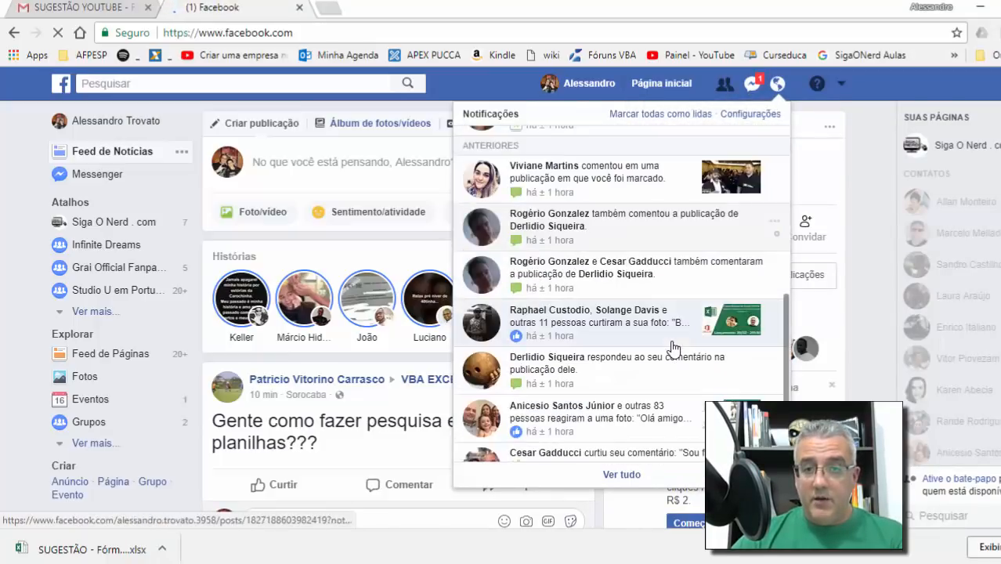
left_click(675, 320)
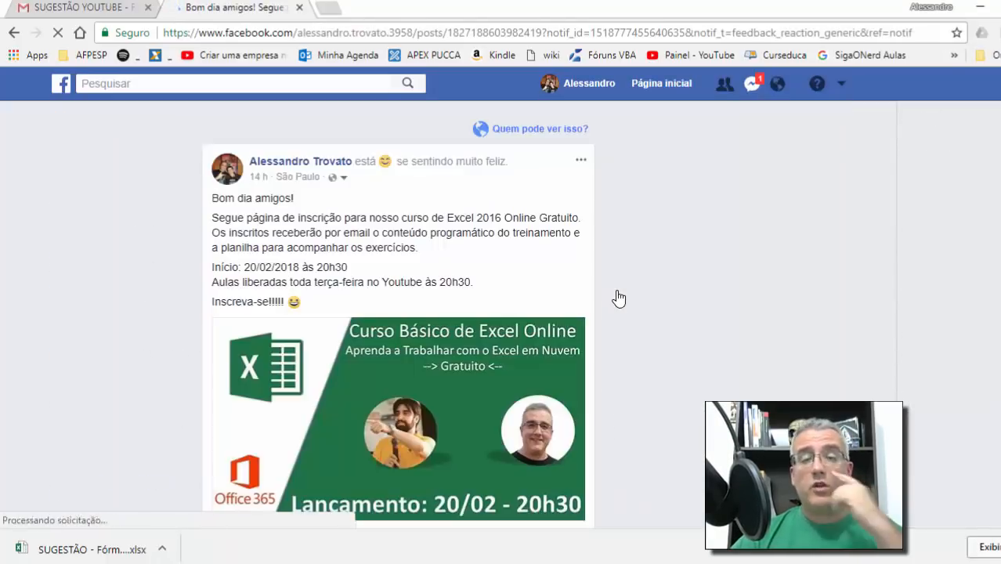
scroll(552, 298, "down", 1)
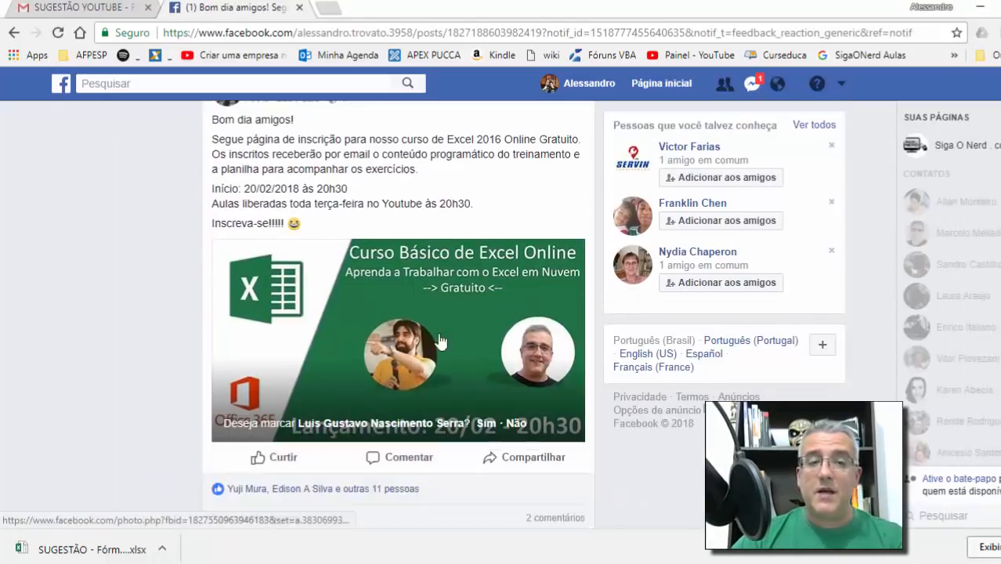
View the course announcement's banner image enlarged, and close it to return to the post.
left_click(432, 326)
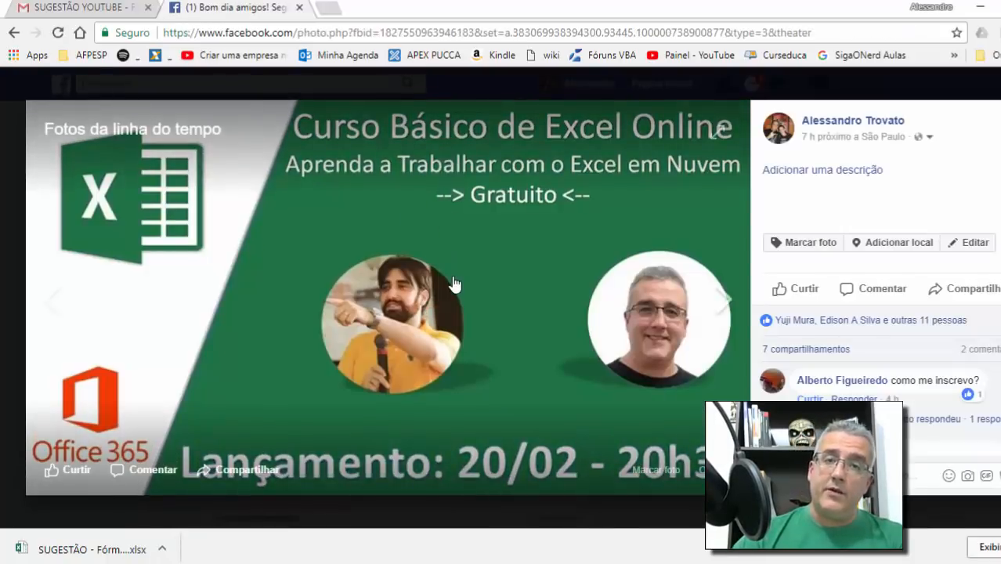
mouse_move(618, 356)
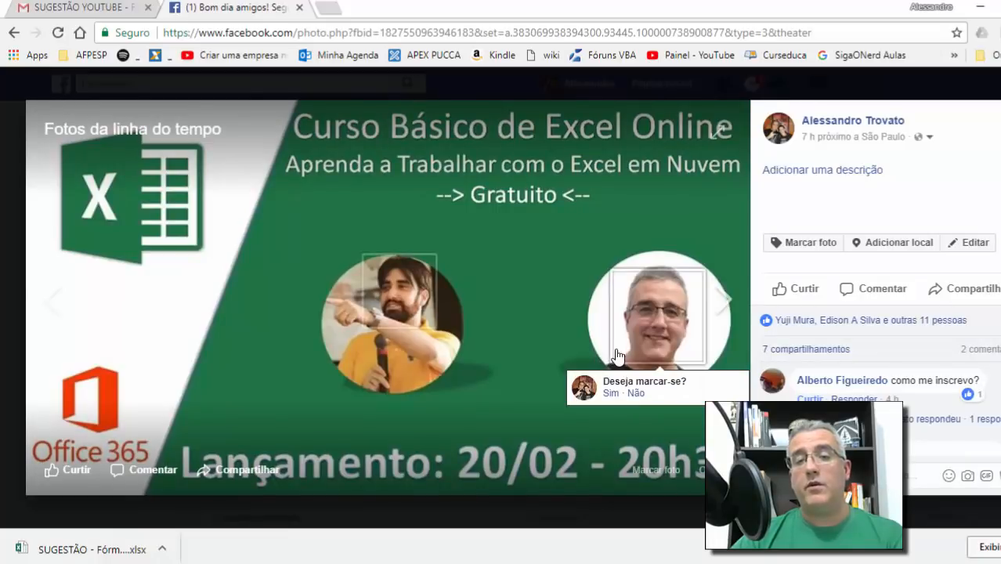
mouse_move(388, 311)
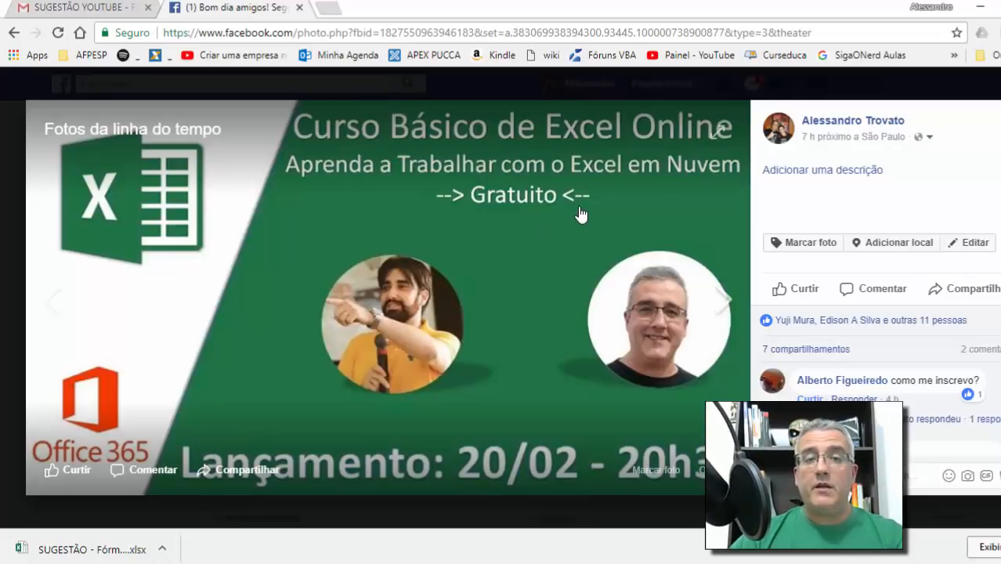
left_click(360, 90)
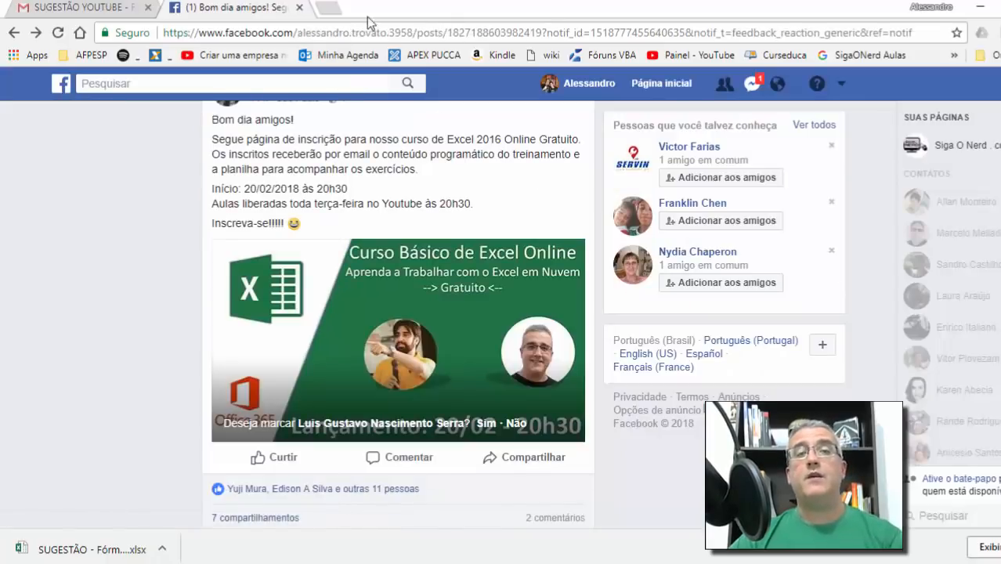
Open onedrive.com in a new browser tab.
left_click(329, 8)
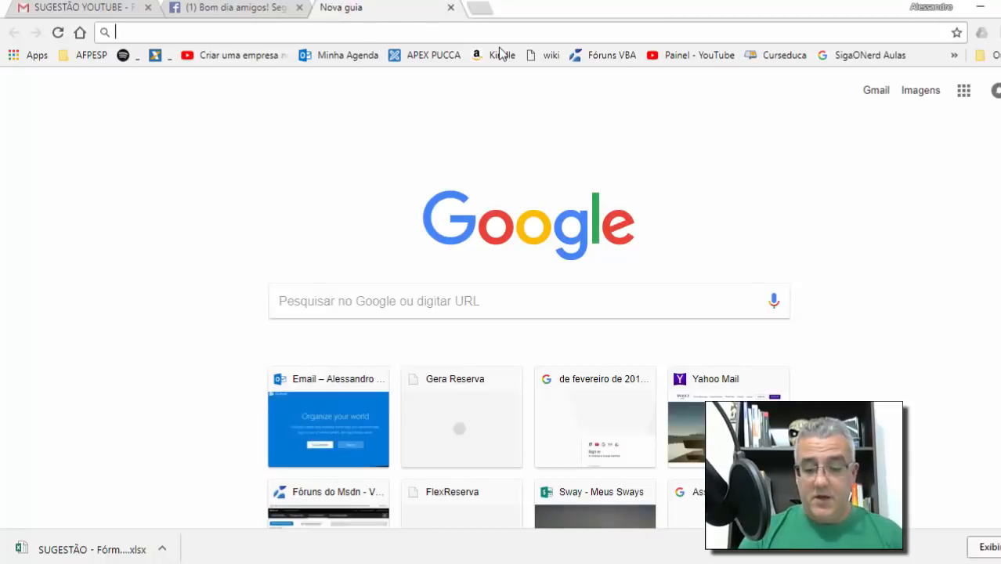
type("onedrive.com")
key("Return")
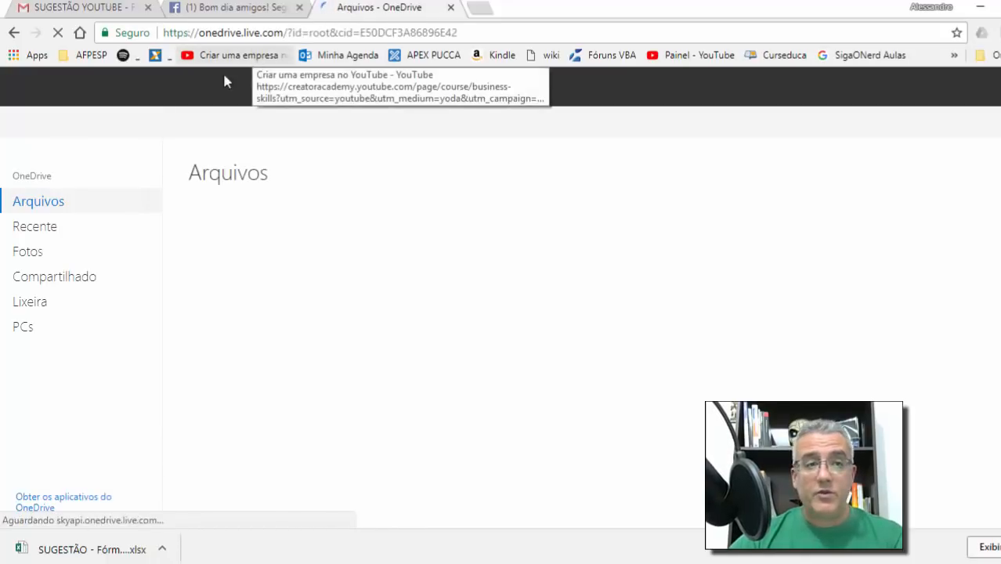
Launch Excel Online from OneDrive and create a new blank workbook.
left_click(20, 88)
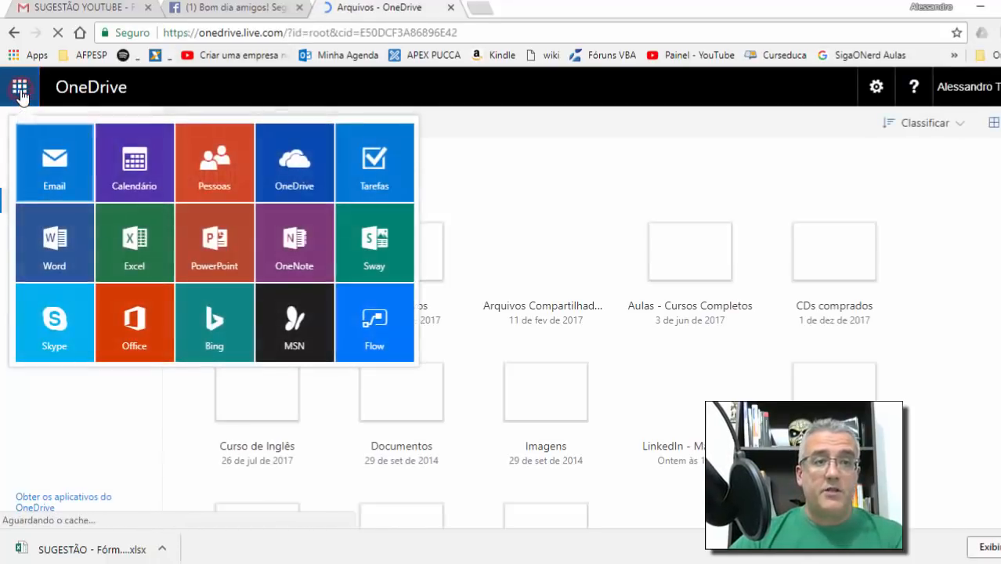
left_click(131, 238)
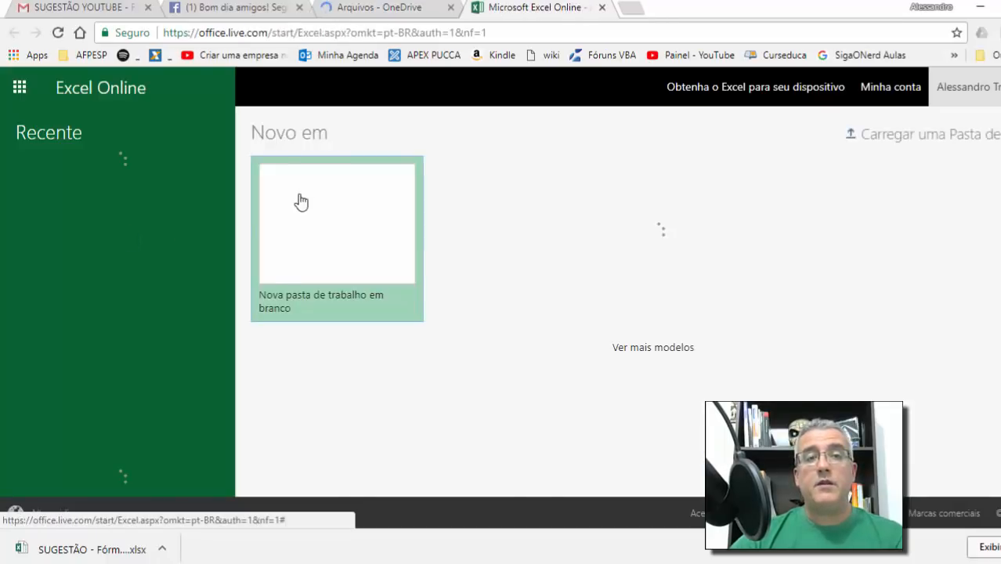
left_click(319, 243)
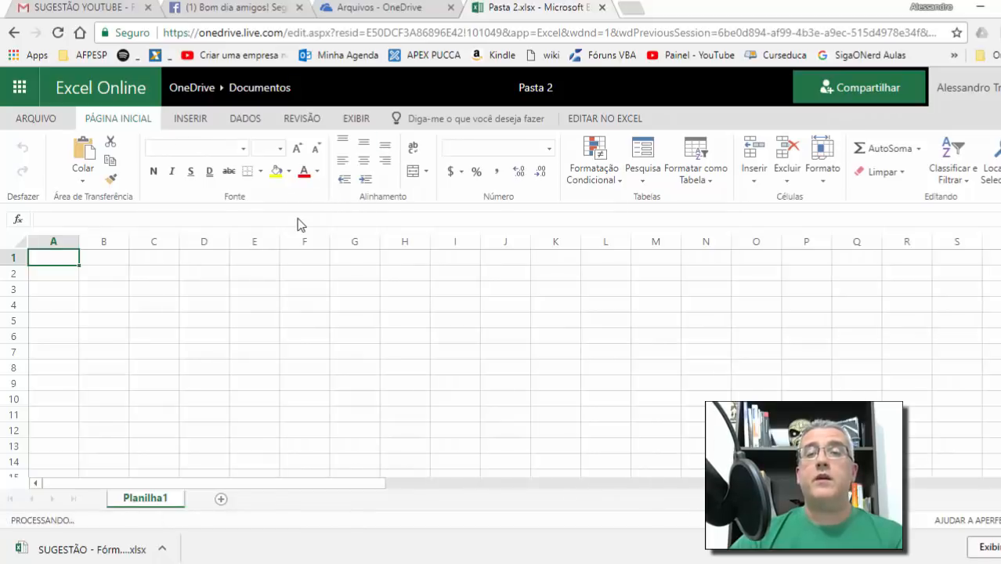
left_click(198, 321)
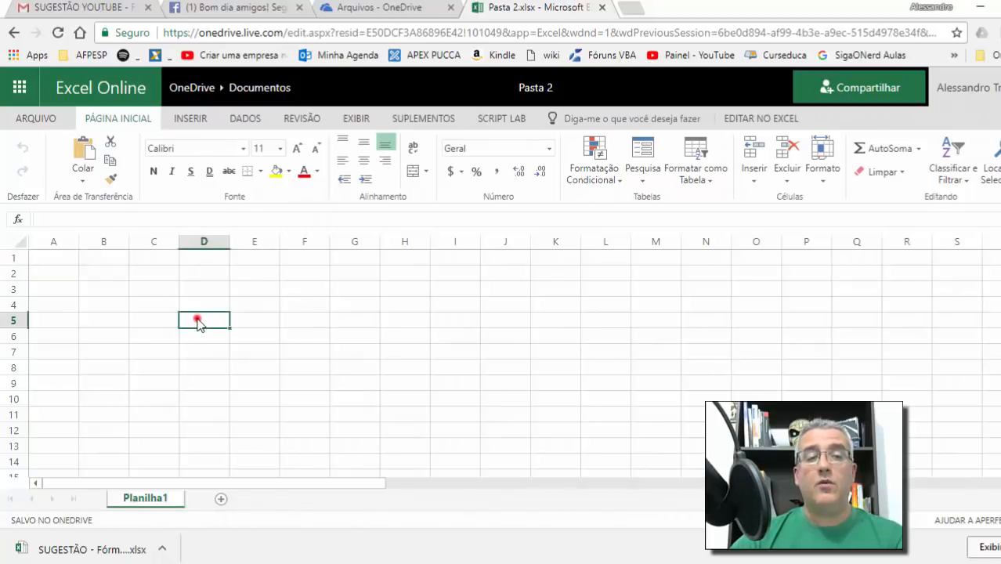
left_click(136, 286)
left_click(252, 325)
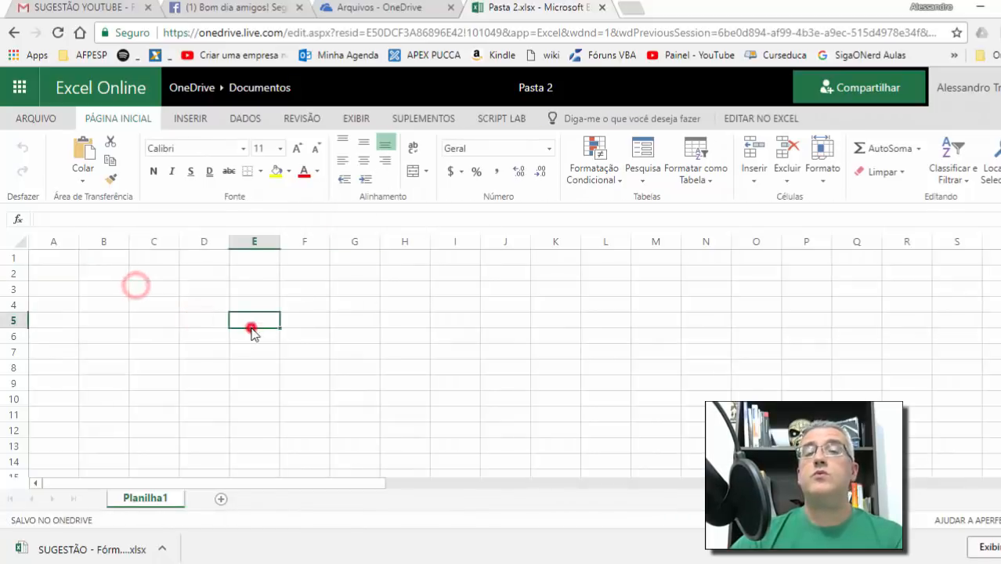
left_click(353, 324)
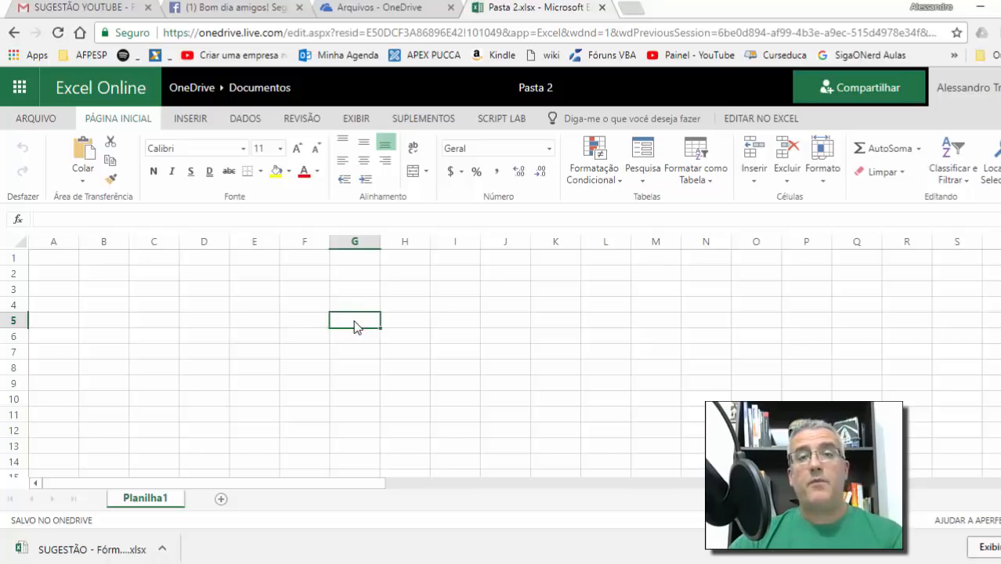